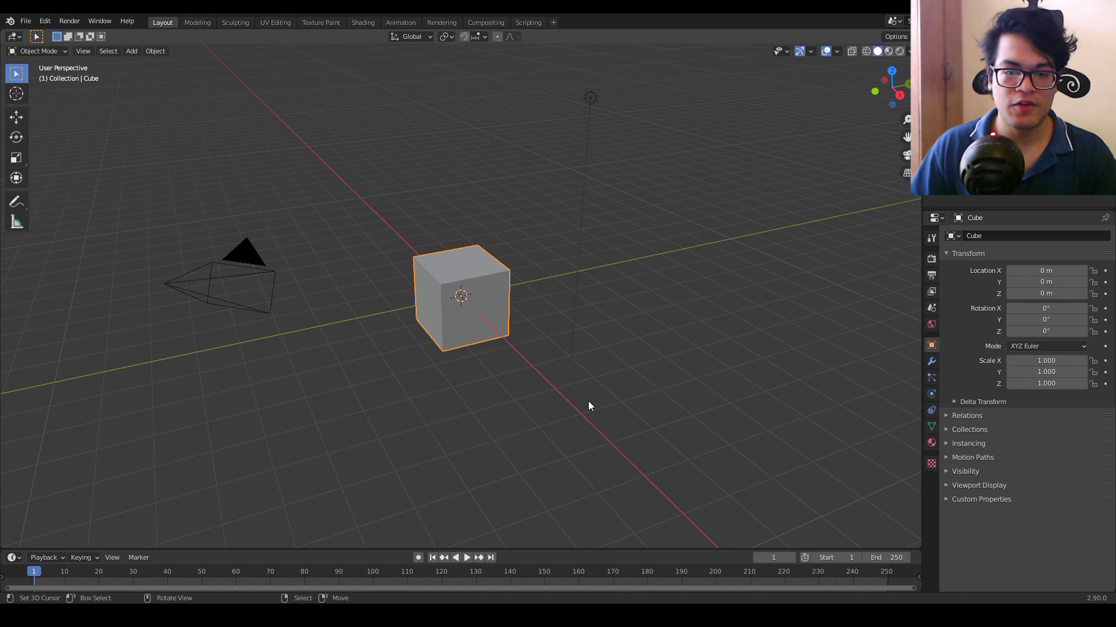
Delete the default cube and add a mesh circle at the origin
key(x)
click(460, 296)
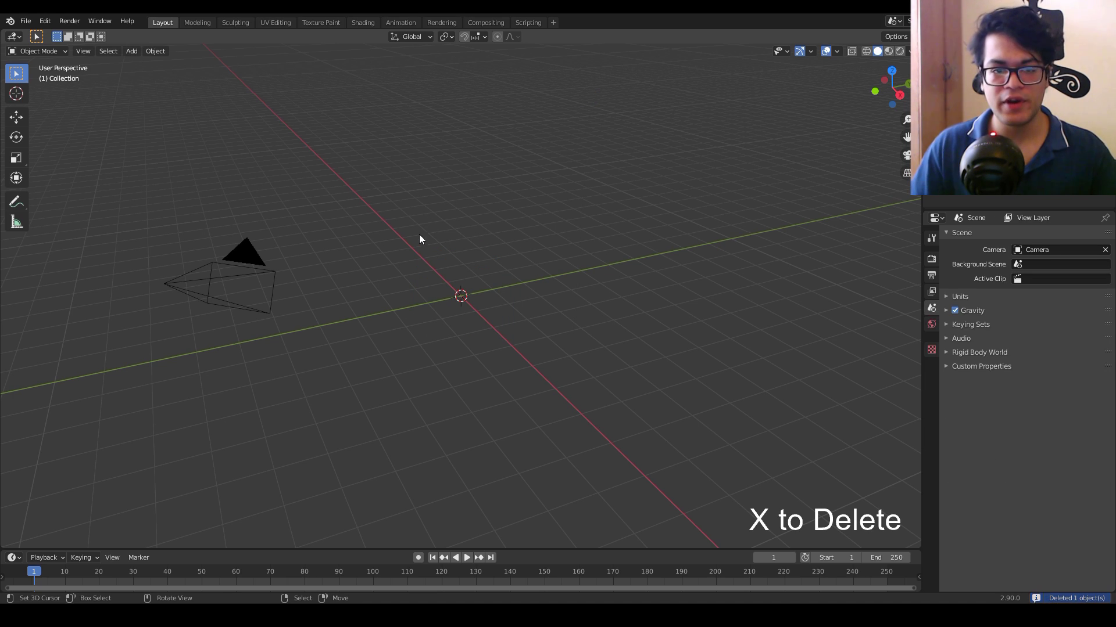
key(shift+a)
mouse_move(417, 246)
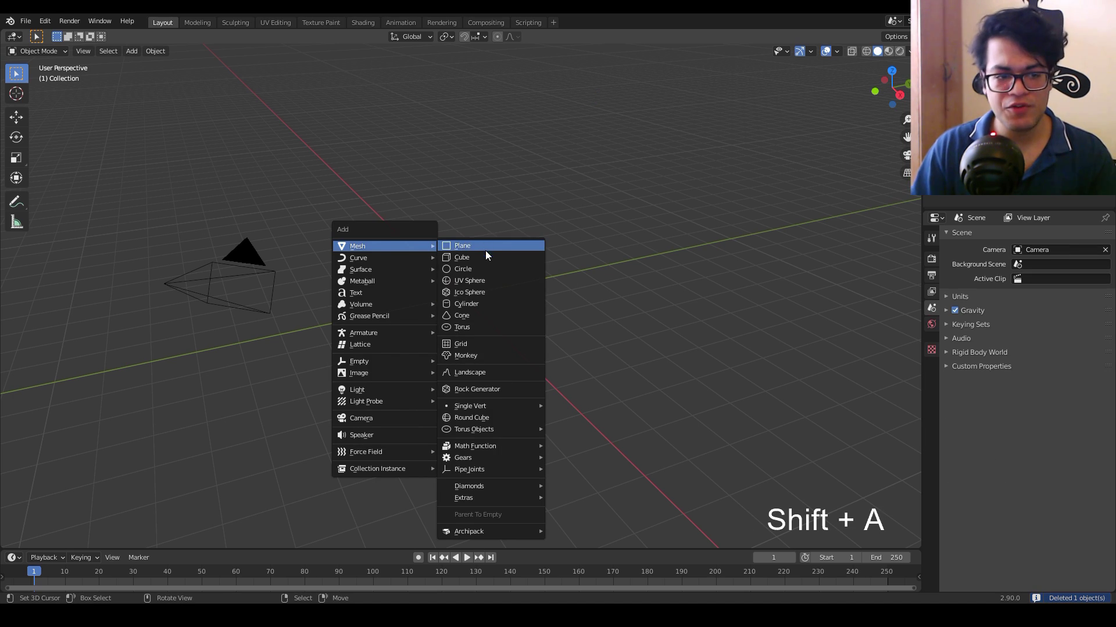
click(485, 268)
Set the new circle to 64 vertices and enter Edit Mode
scroll(585, 294, up, 8)
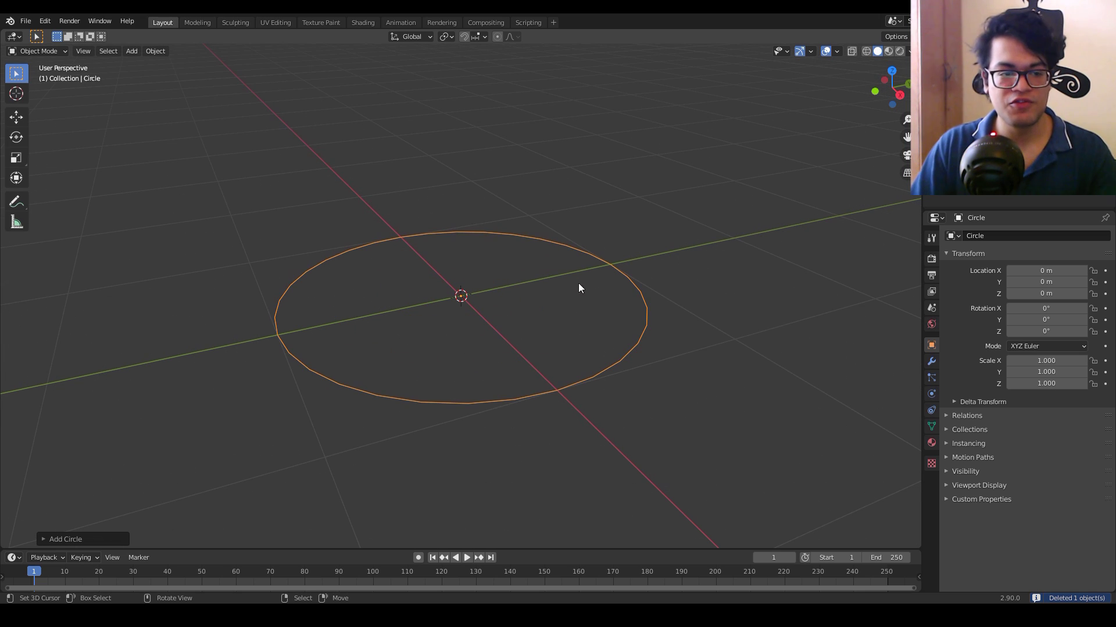
click(57, 538)
click(155, 411)
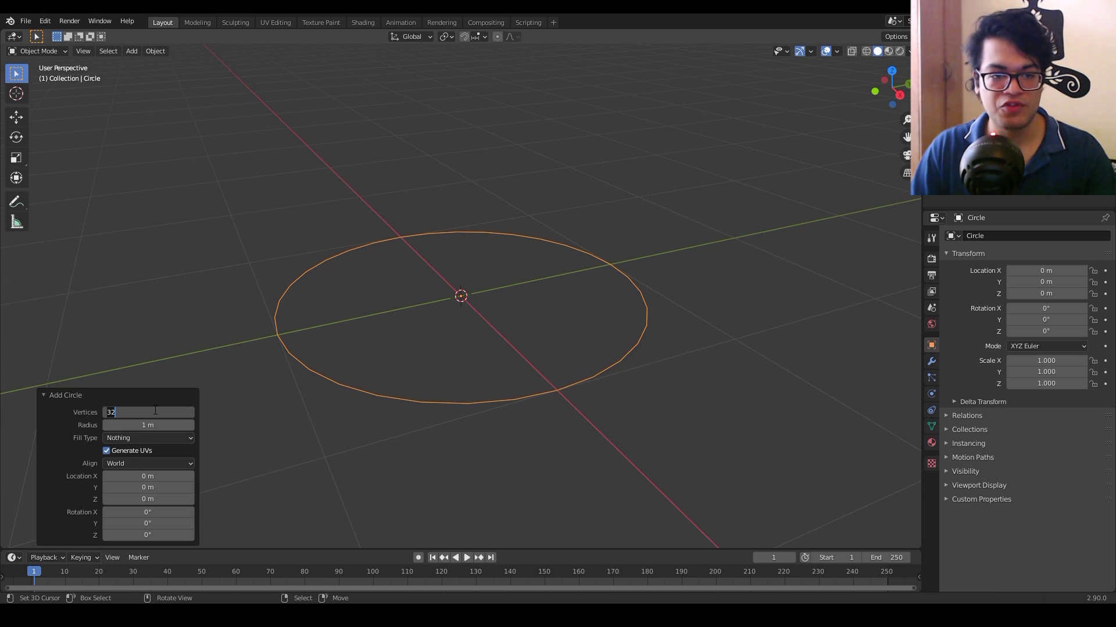
text(64)
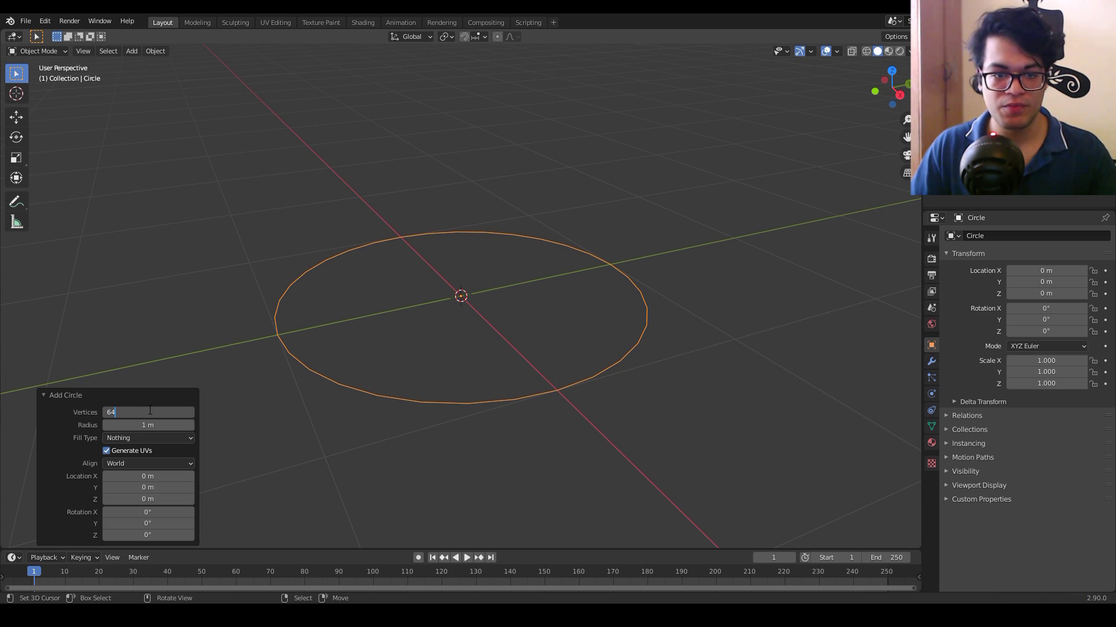
key(Return)
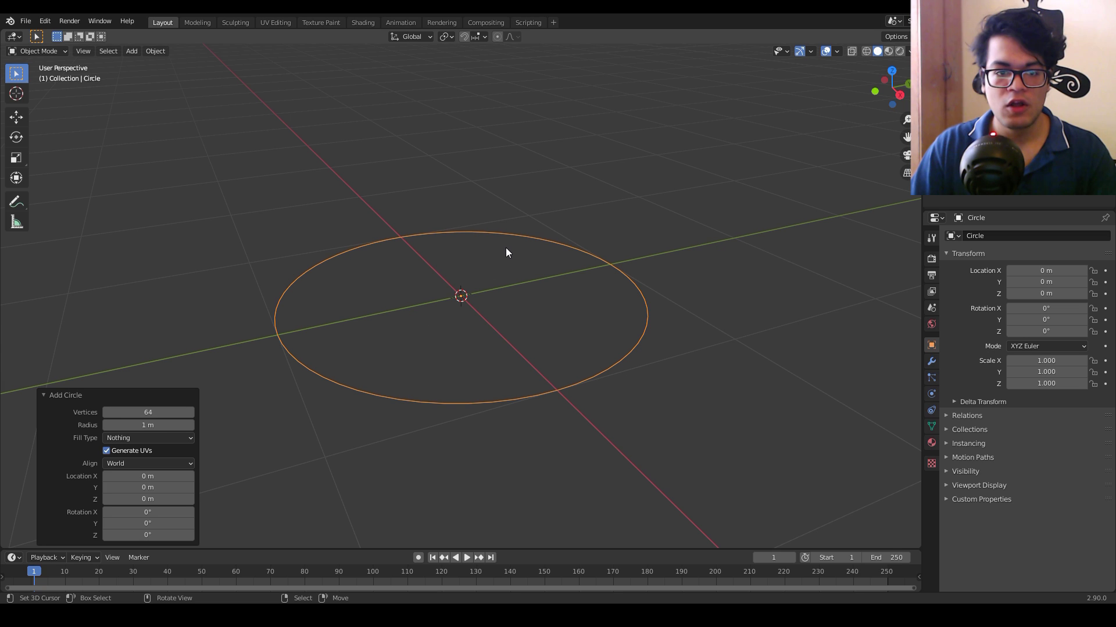
key(Tab)
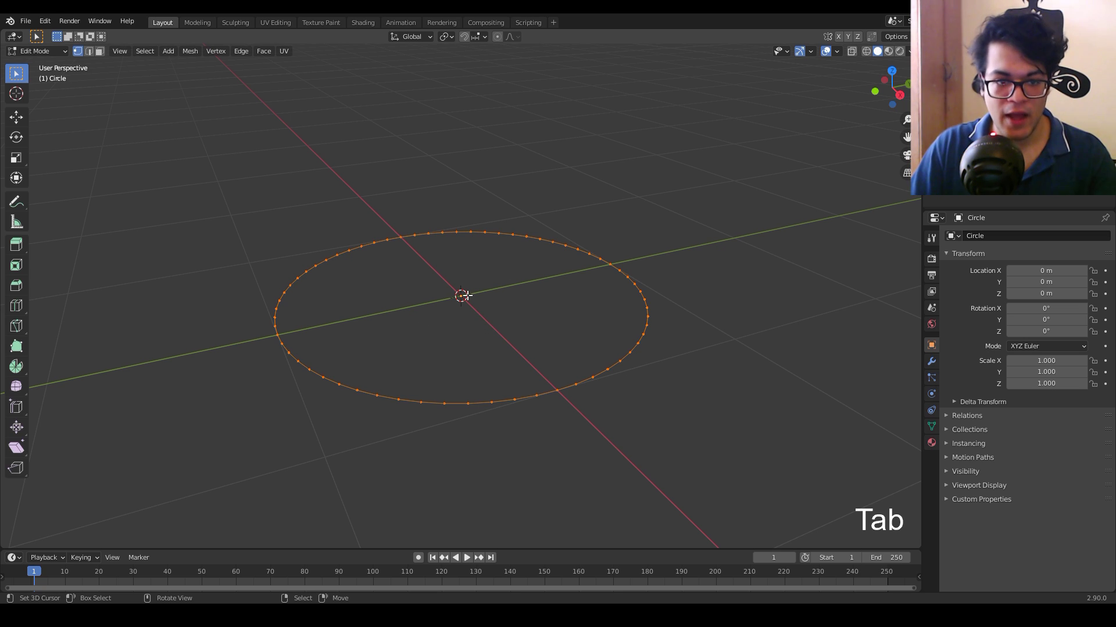
Extrude the circle straight up along Z by about 0.11 m
click(16, 116)
key(e)
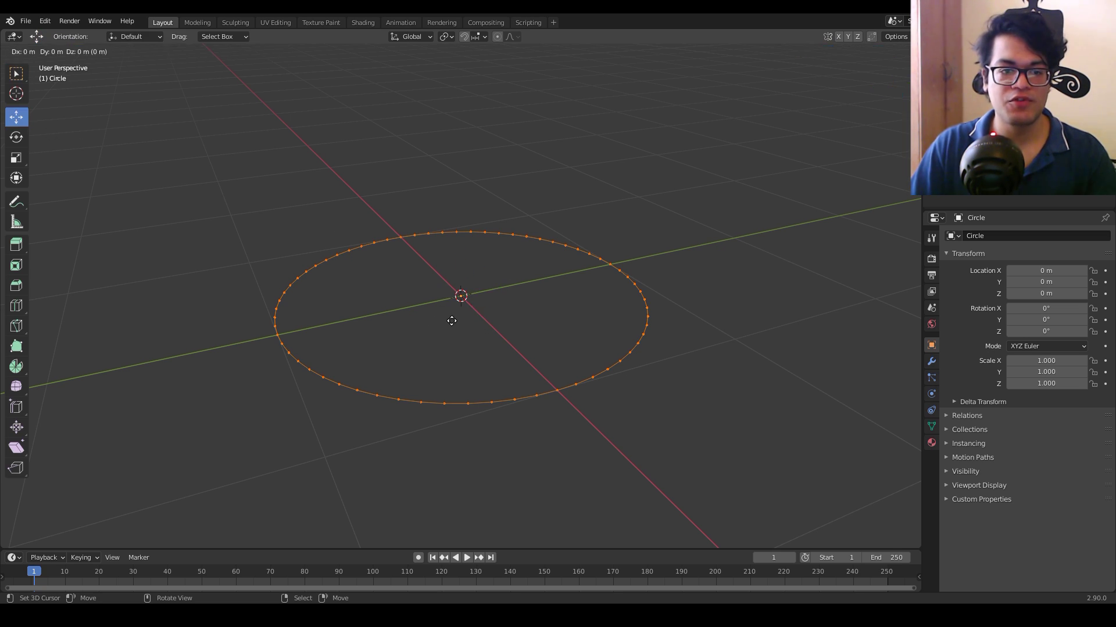
key(z)
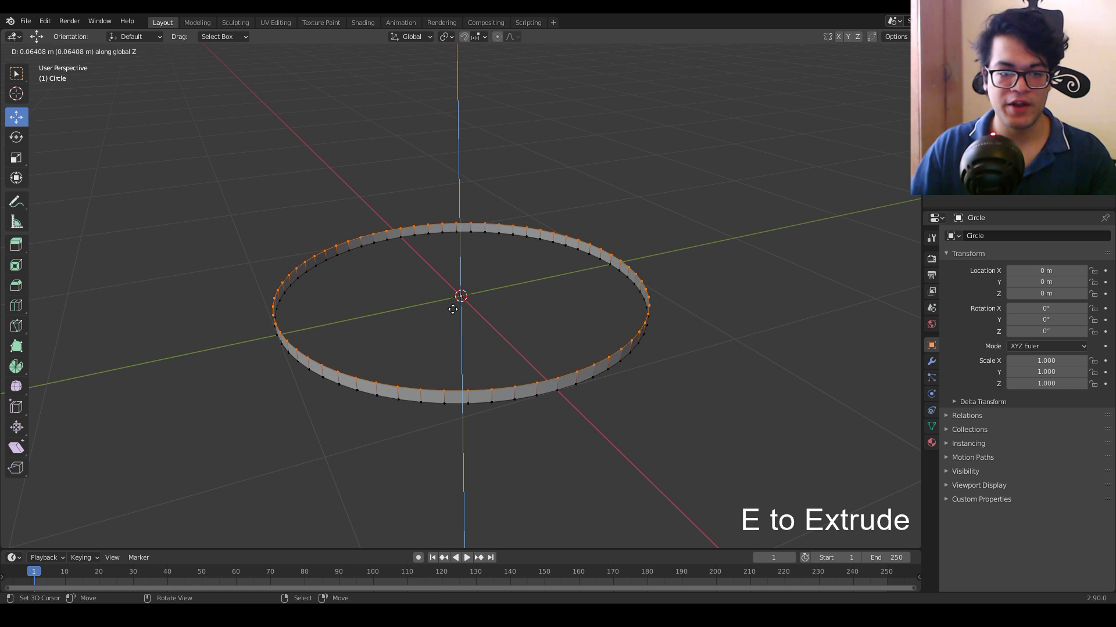
click(453, 303)
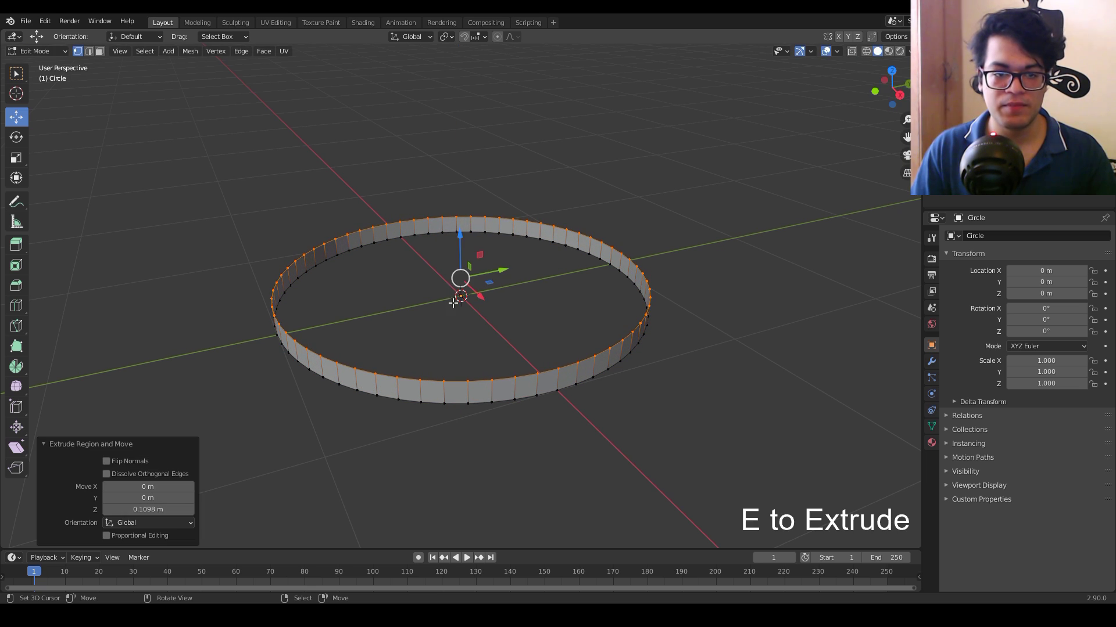
middle_drag(535, 486, 531, 463)
scroll(533, 465, up, 2)
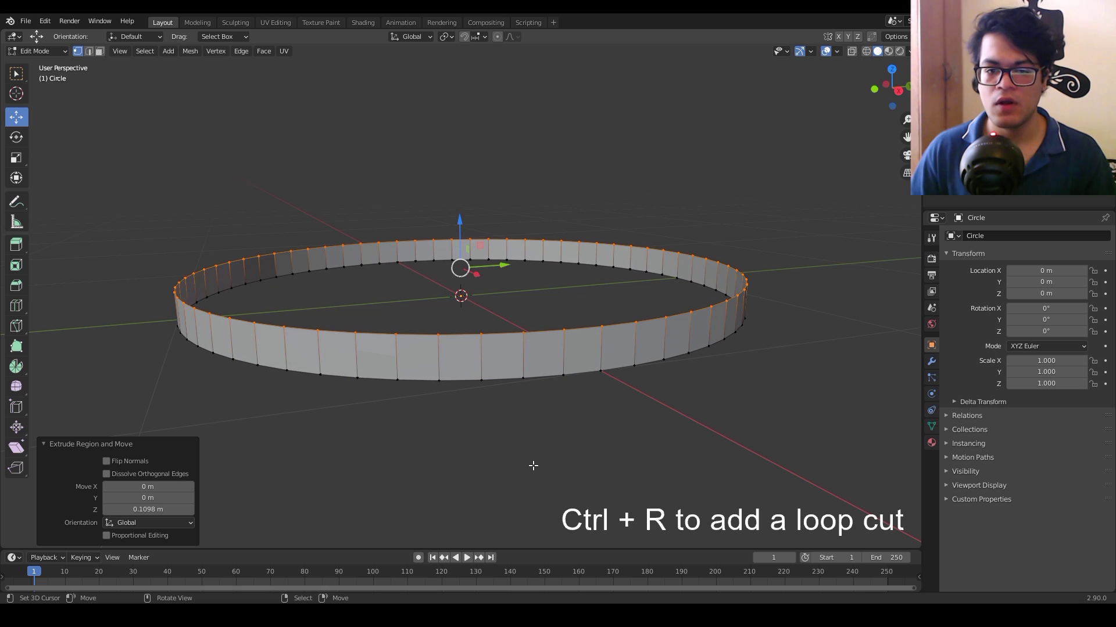
Add one centred edge loop around the band's middle, then return to Object Mode
key(ctrl+r)
scroll(441, 360, up, 7)
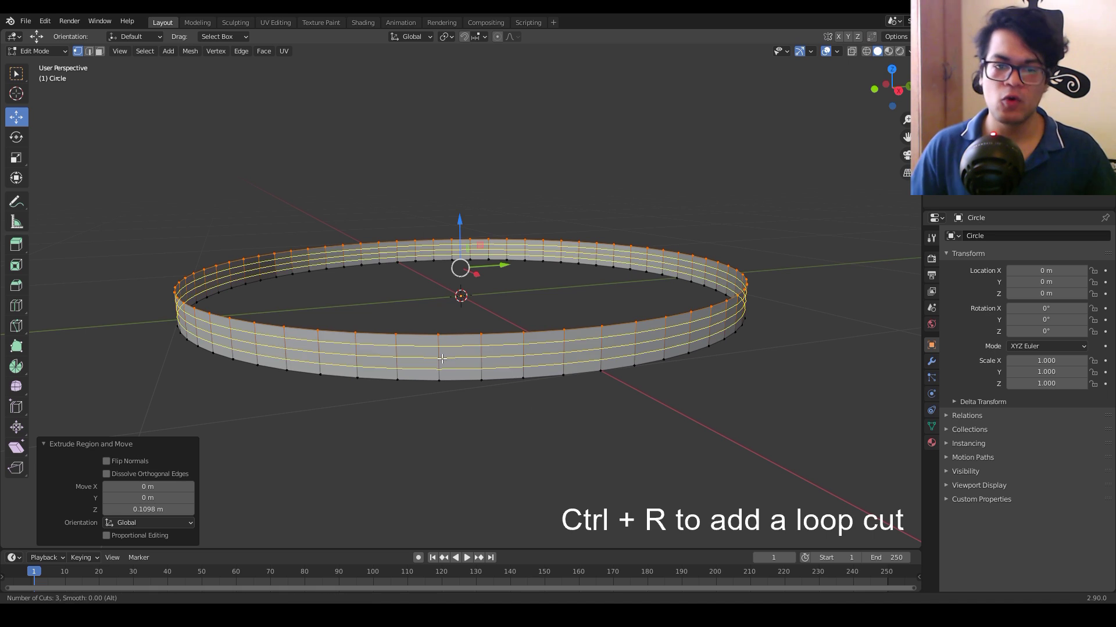
scroll(441, 360, down, 6)
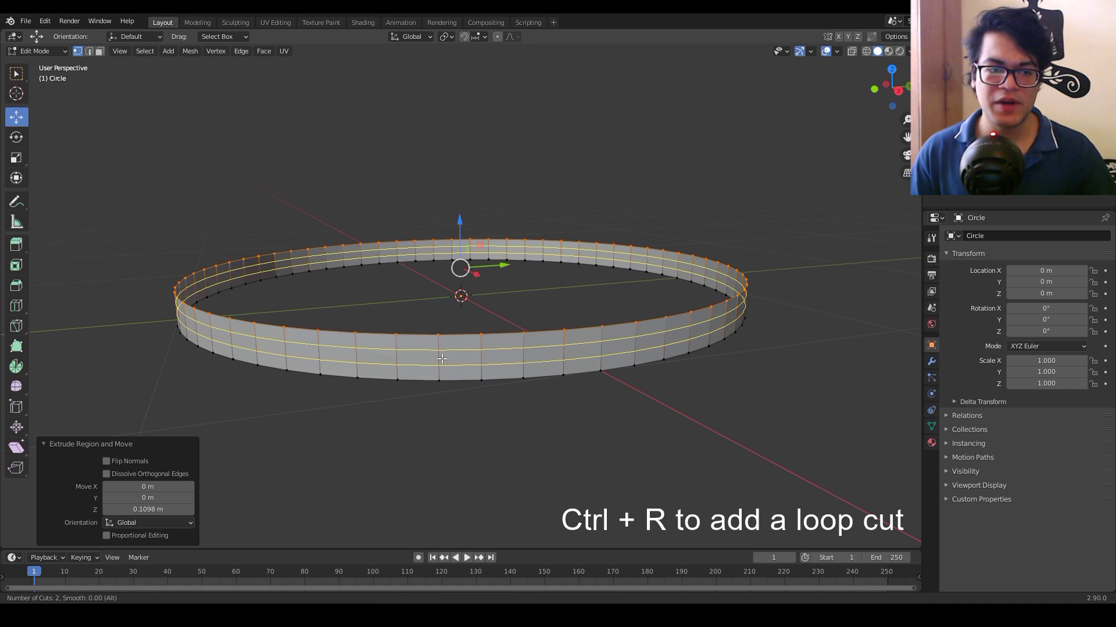
scroll(441, 360, down, 1)
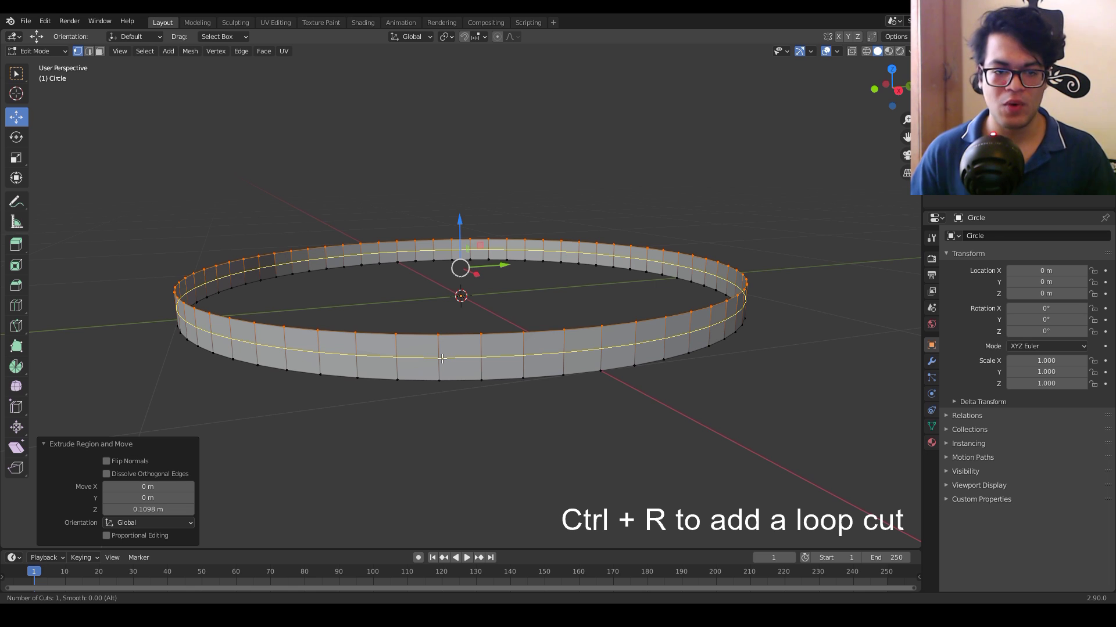
click(442, 359)
right_click(442, 360)
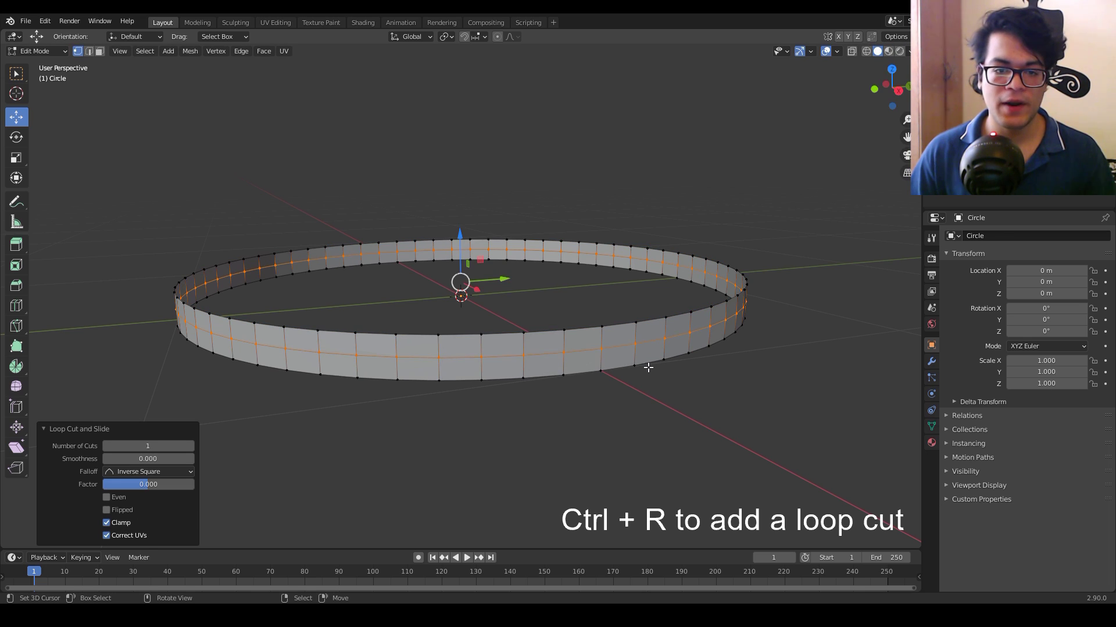
key(s)
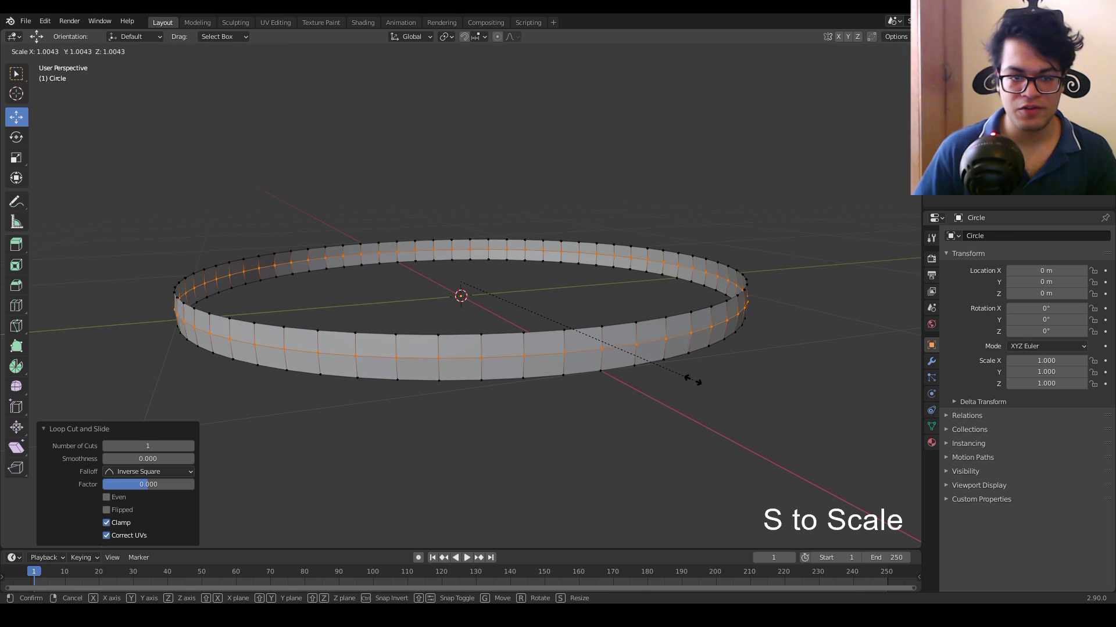
right_click(692, 380)
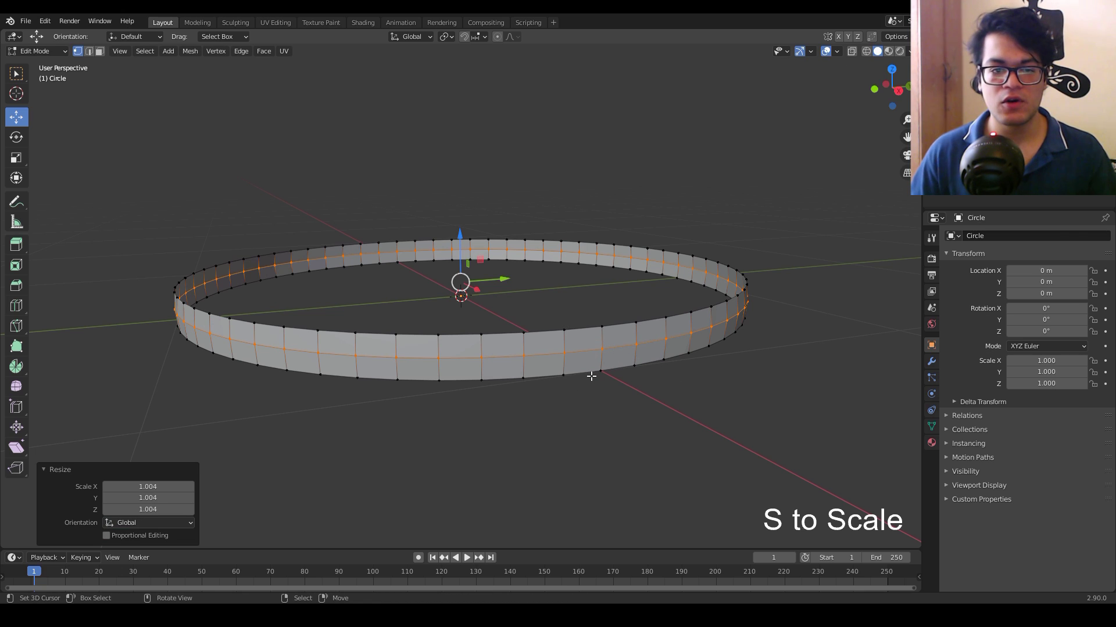
key(Tab)
Shade the band smooth and enable Auto Smooth at 30° under Normals
key(w)
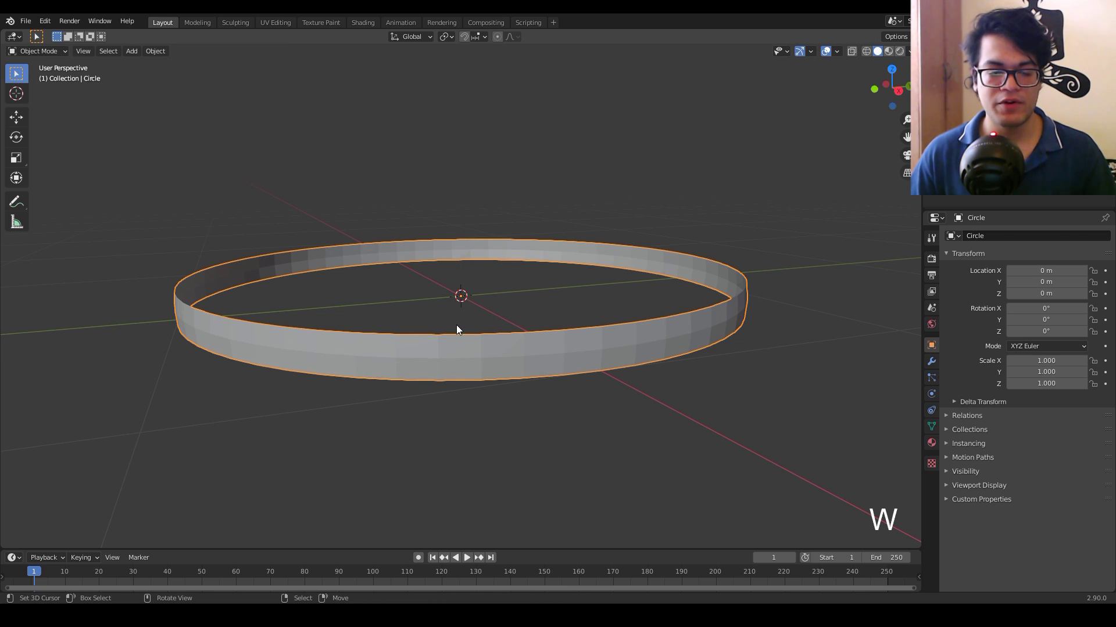
click(469, 172)
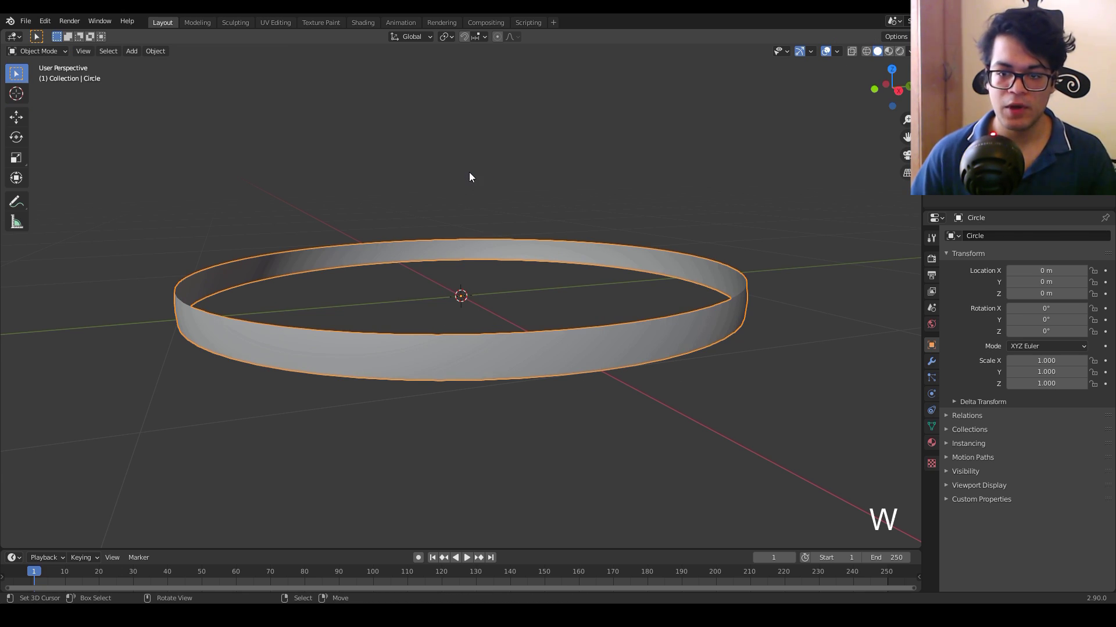
click(931, 427)
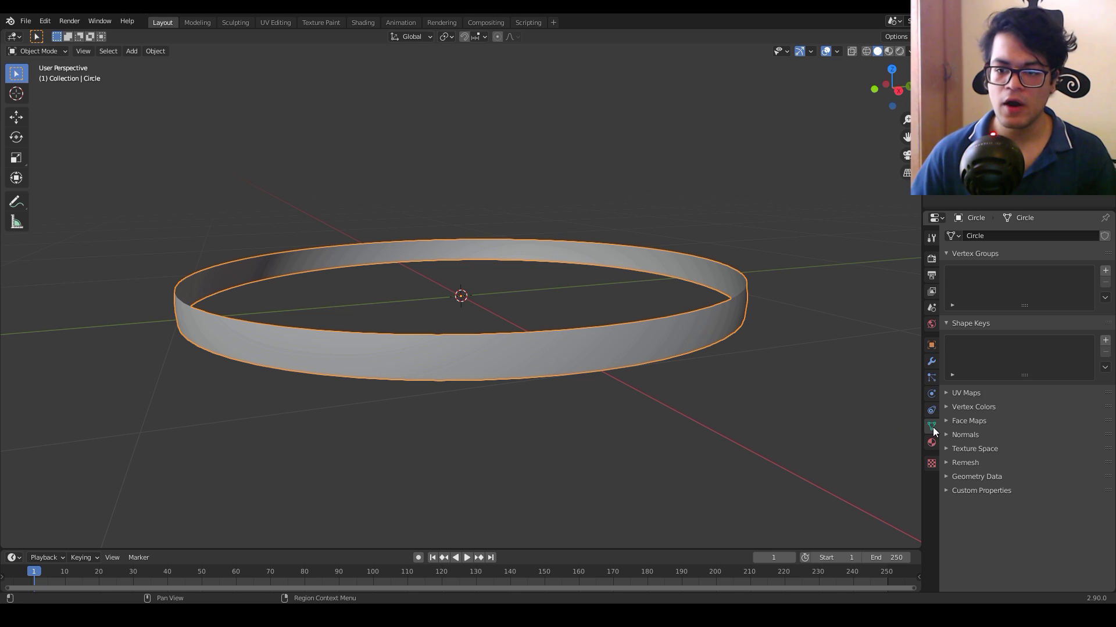
click(949, 436)
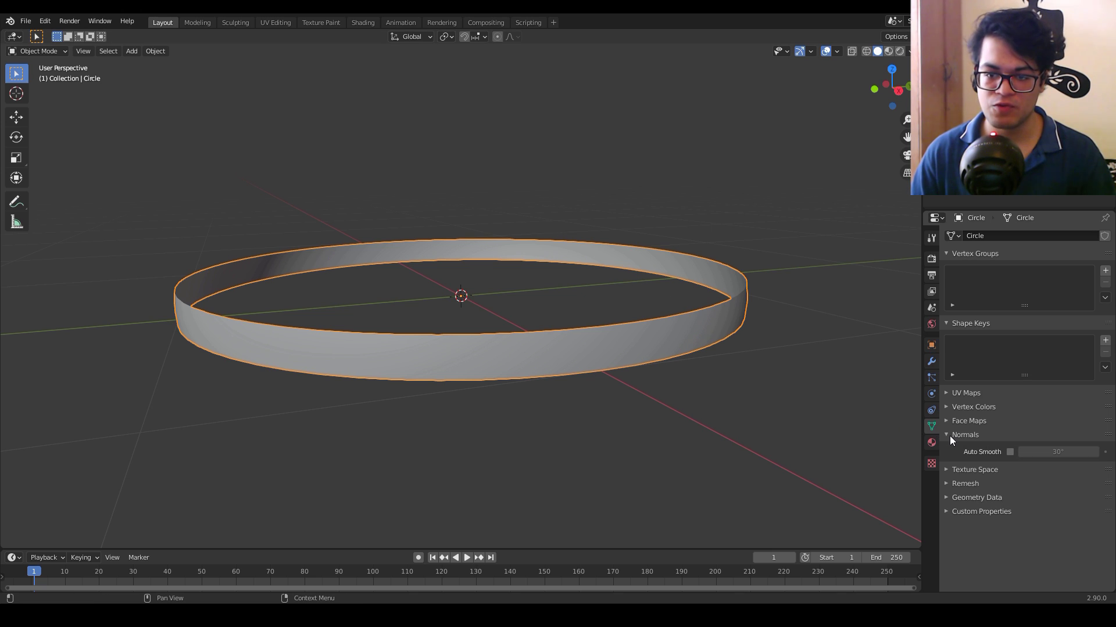
click(1009, 452)
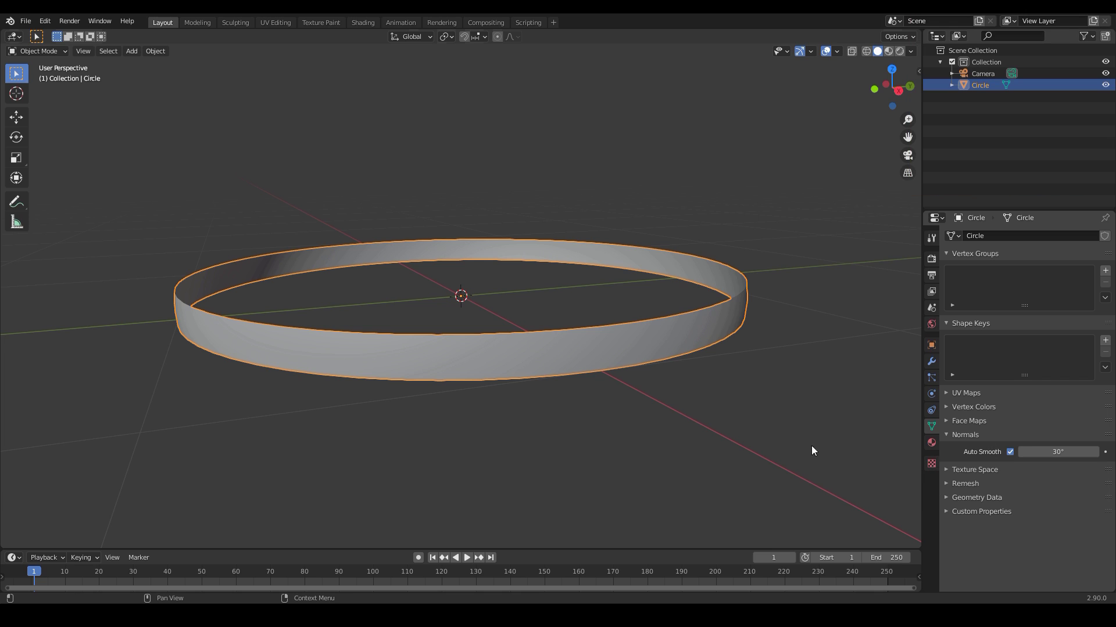
mouse_move(505, 331)
middle_down()
mouse_move(496, 324)
mouse_move(496, 343)
middle_up()
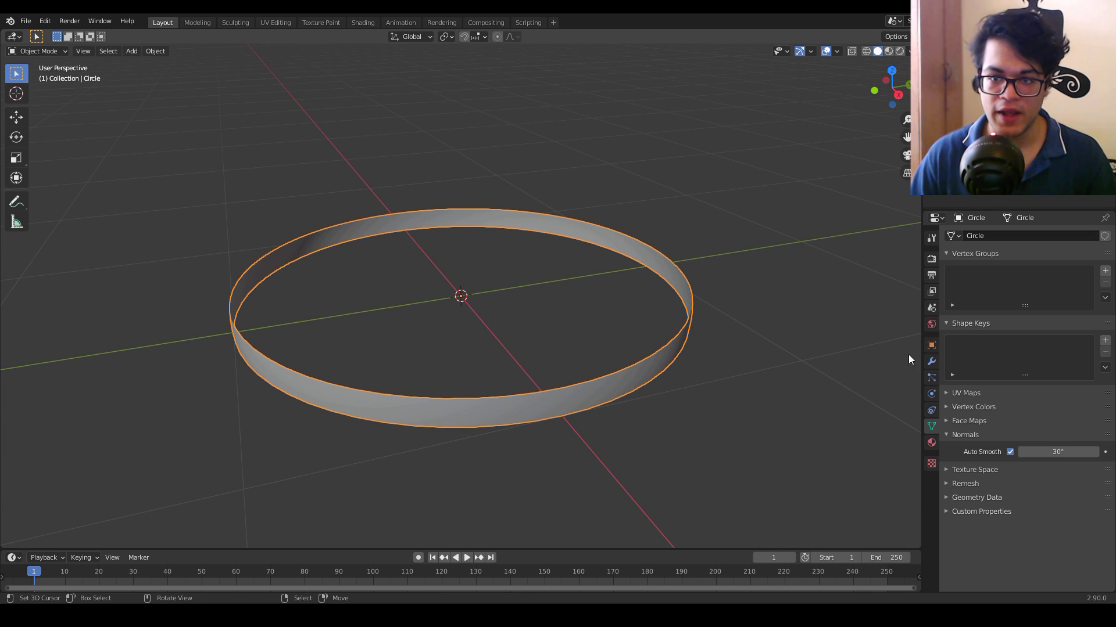
click(931, 361)
Add a Solidify modifier to the ring and scale the ring up
click(1003, 237)
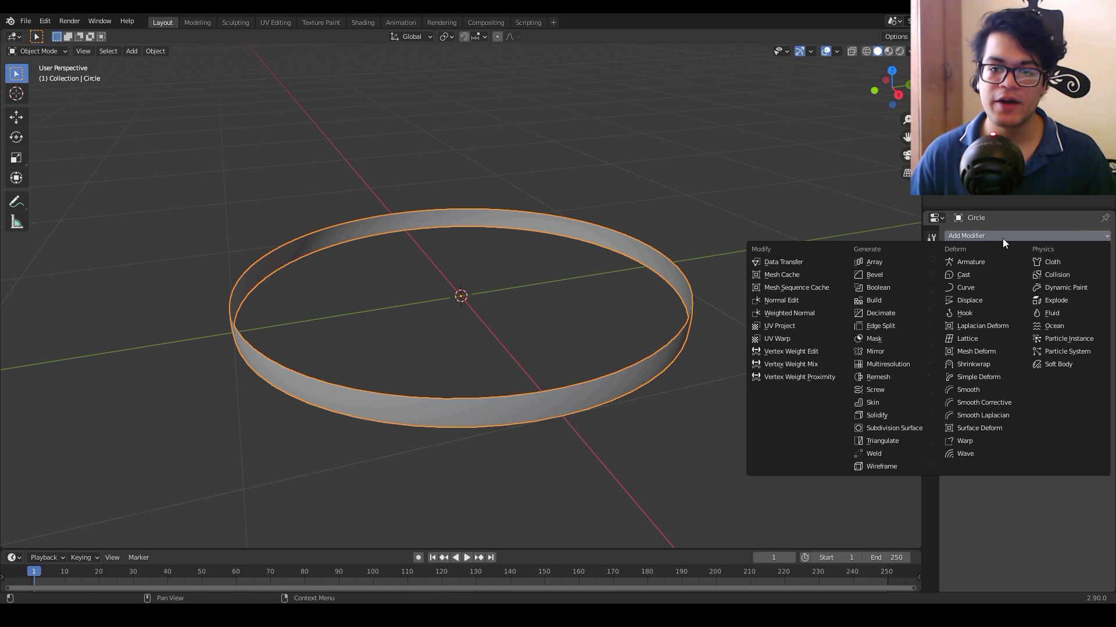
click(898, 414)
key(s)
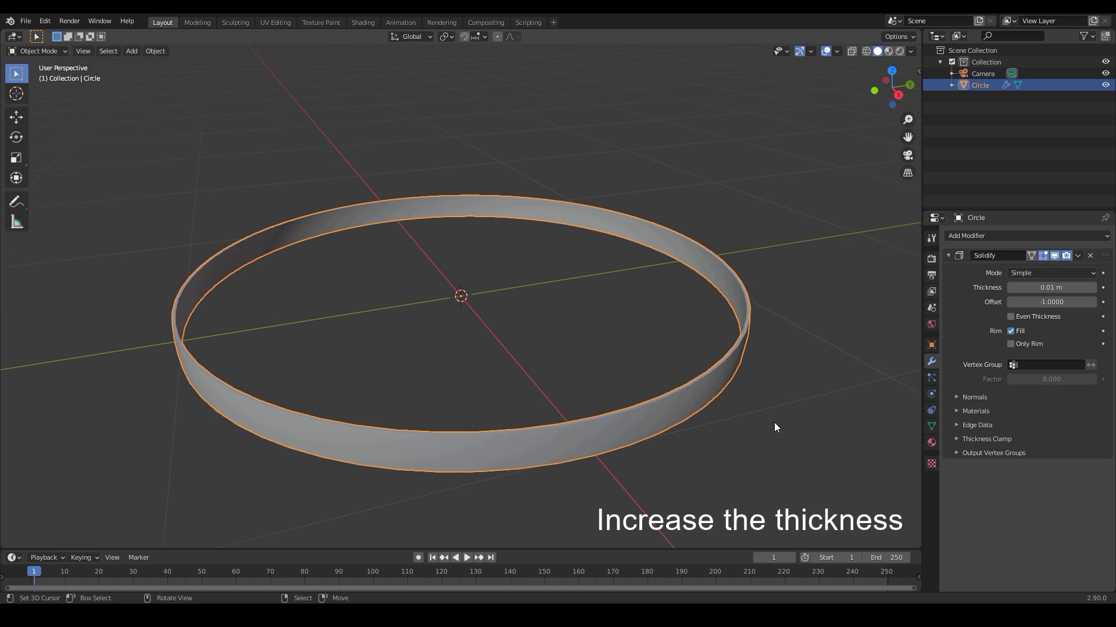
click(831, 373)
Set the Solidify thickness to 0.02 m
mouse_move(1044, 287)
mouse_down()
mouse_move(1092, 287)
mouse_move(1046, 287)
mouse_up()
click(1076, 287)
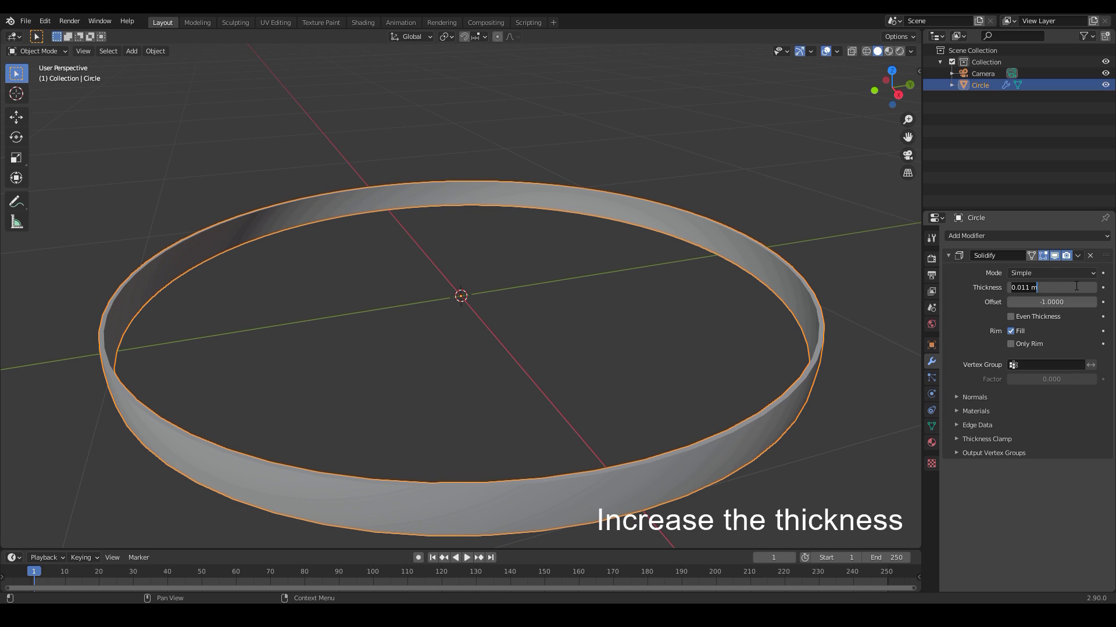
key(BackSpace)
key(Return)
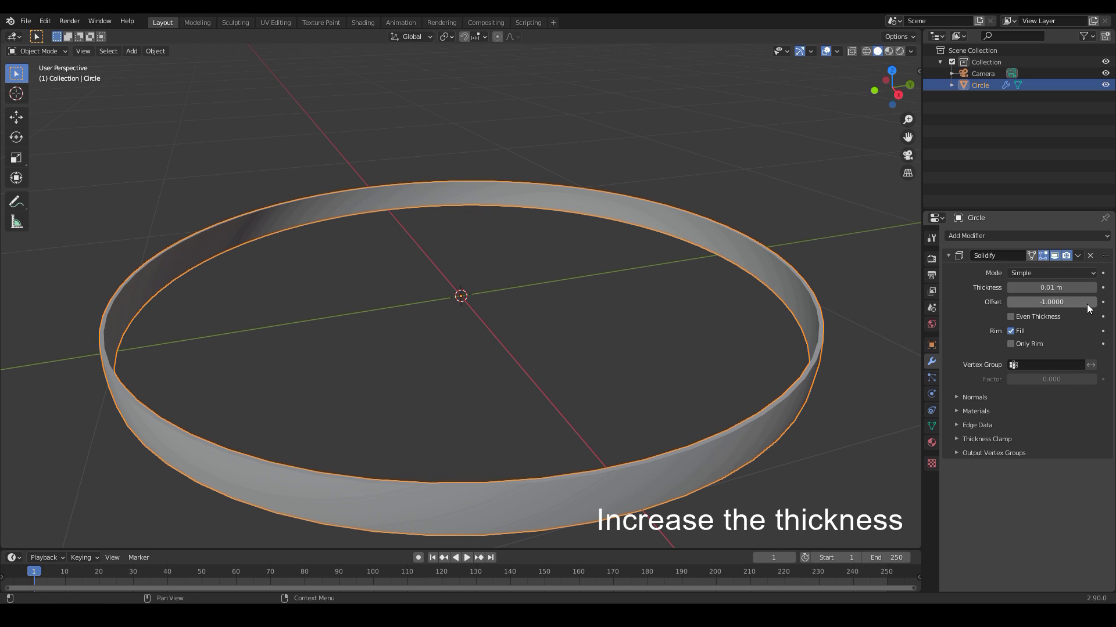
click(1091, 288)
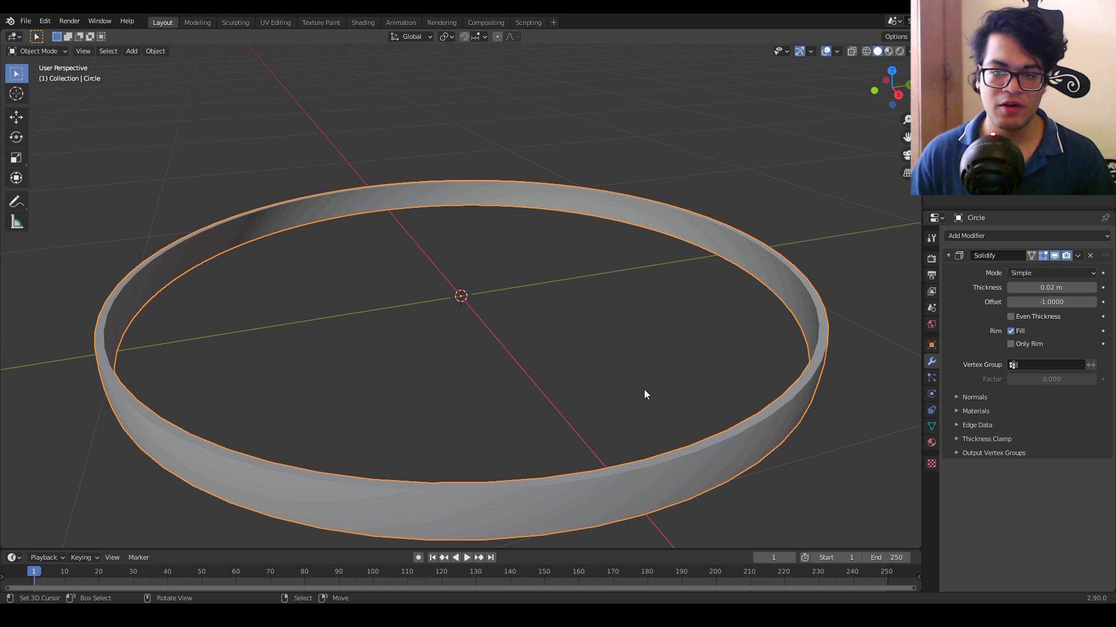
click(1008, 235)
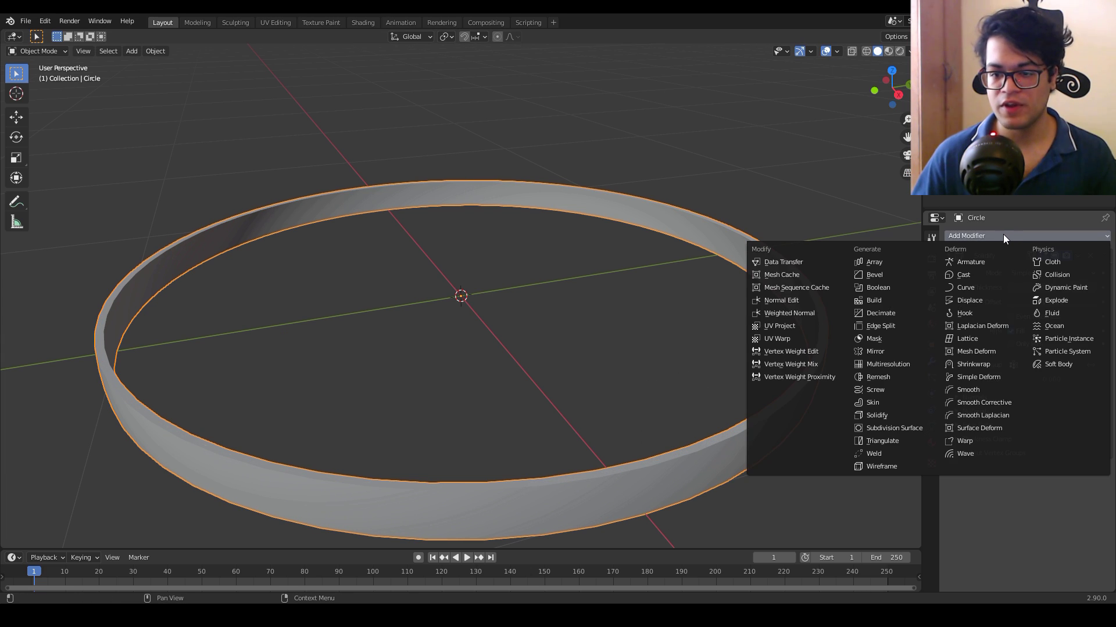
Add a Bevel modifier with its limit method set to Angle
click(880, 275)
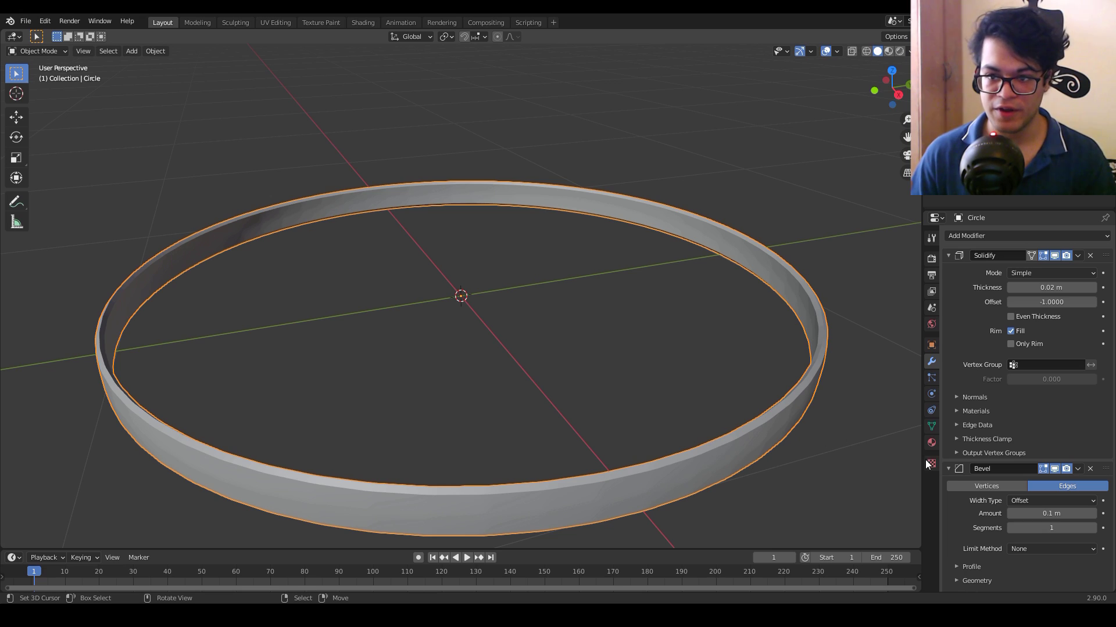
middle_drag(878, 452, 774, 304)
click(949, 256)
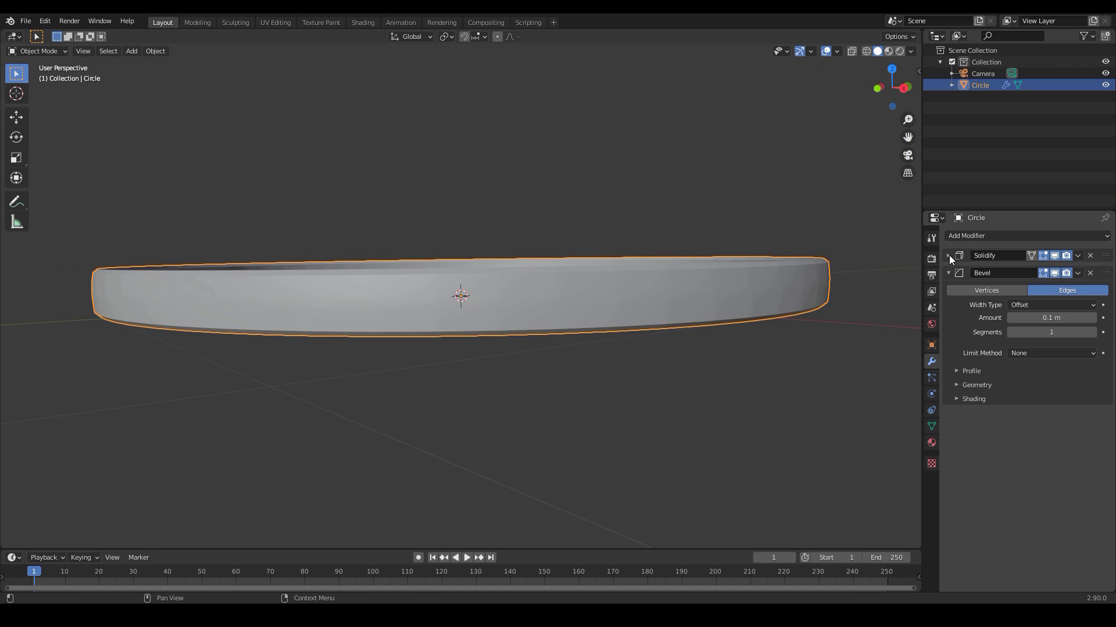
click(1034, 348)
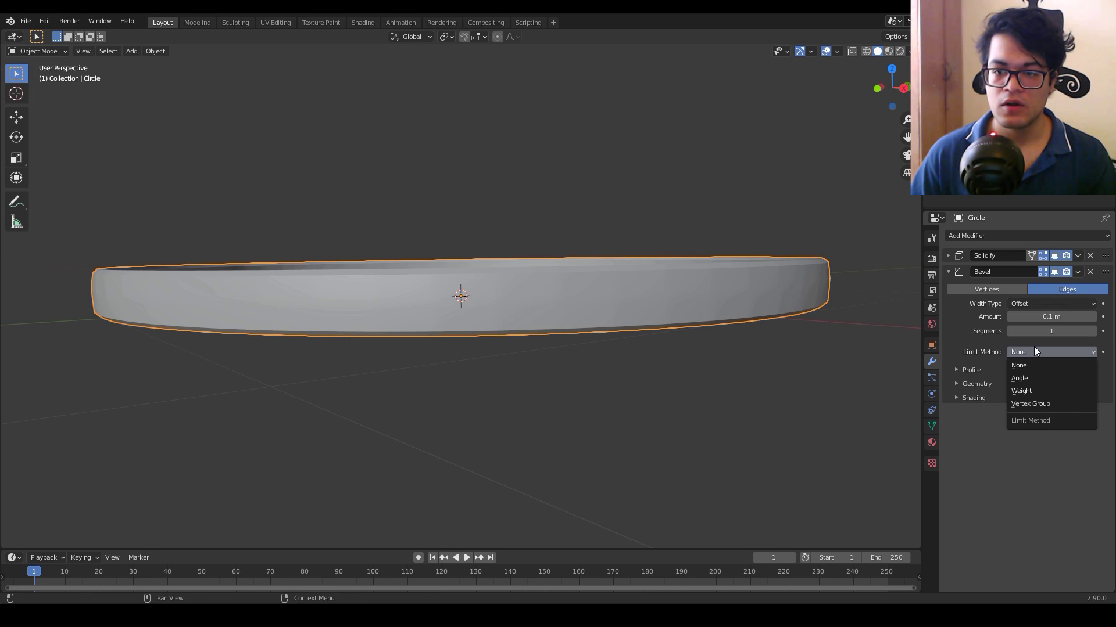
click(1032, 378)
middle_drag(731, 277, 531, 325)
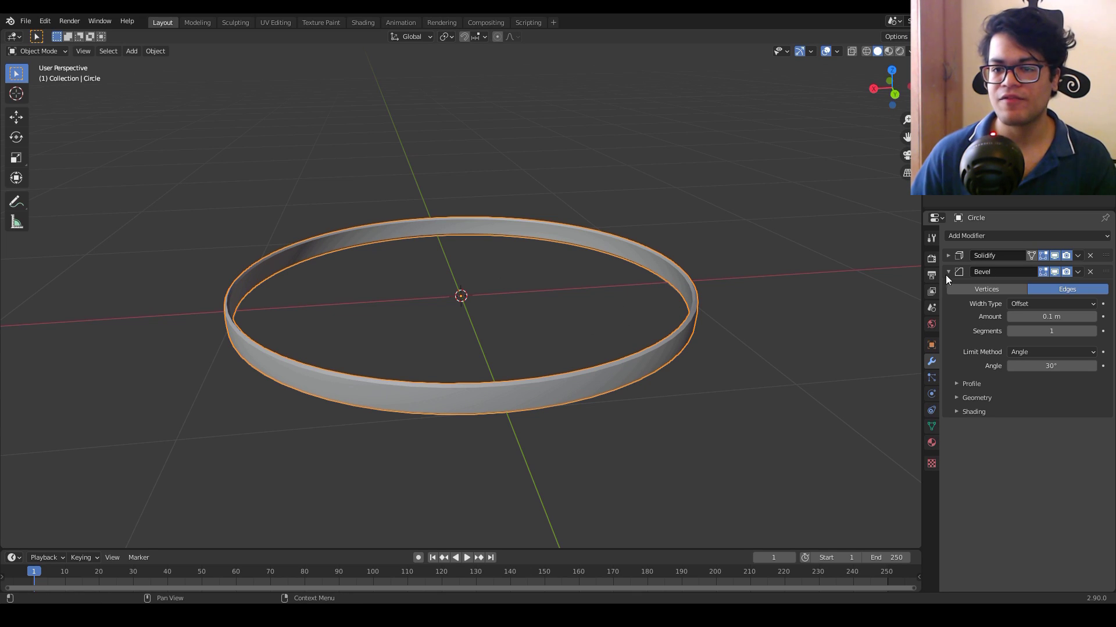
Add a Subdivision Surface modifier to round off the ring
click(954, 237)
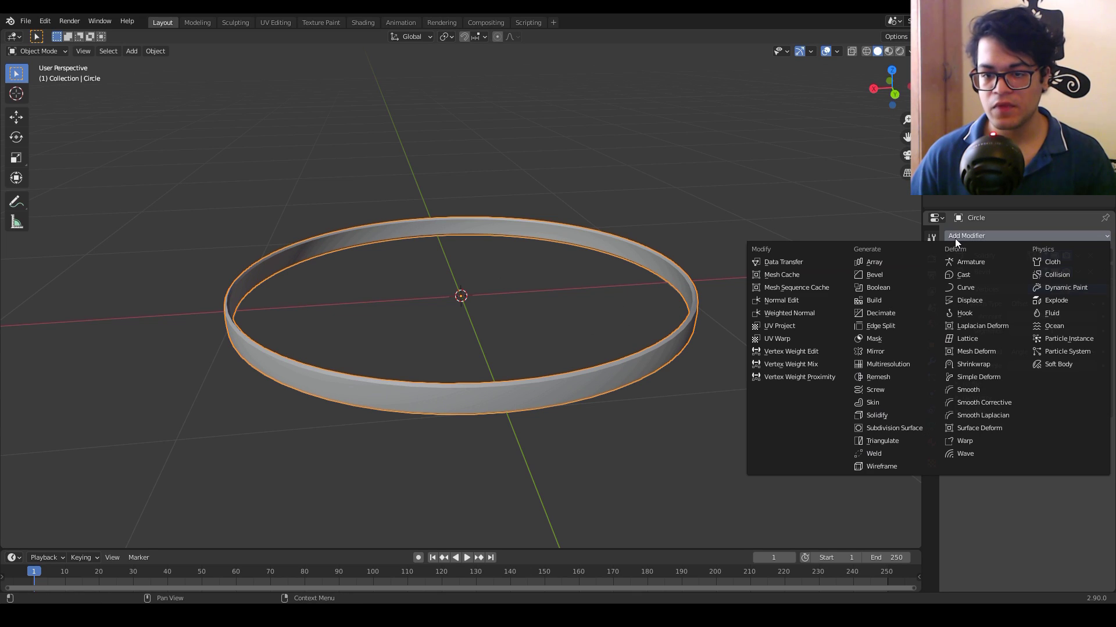
click(890, 430)
scroll(667, 399, up, 1)
scroll(667, 405, up, 1)
middle_drag(683, 424, 667, 393)
scroll(632, 389, down, 4)
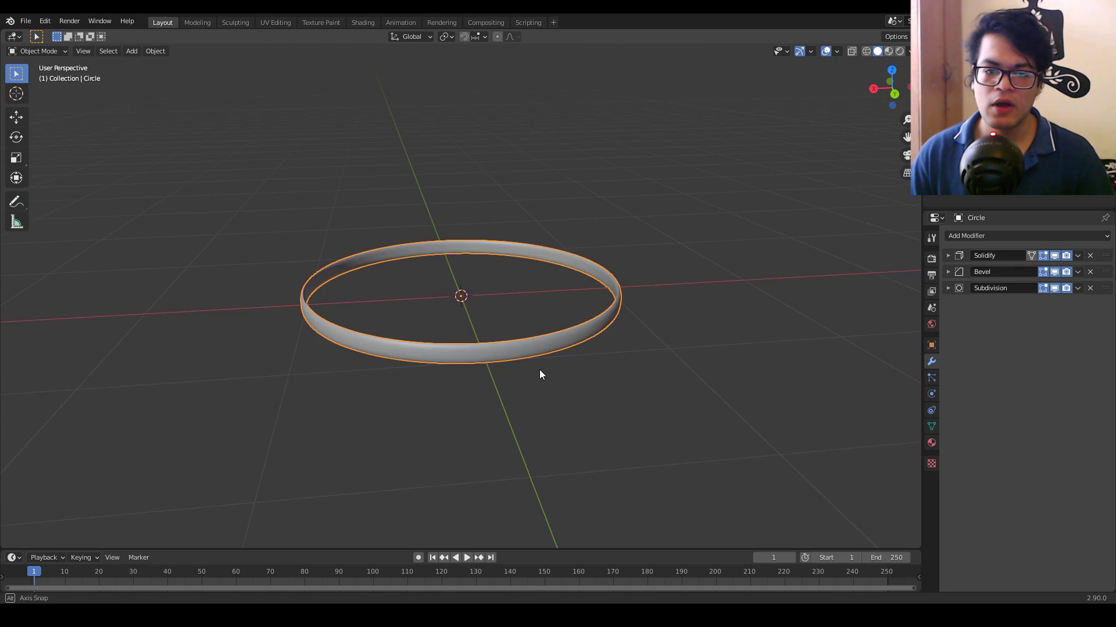
middle_drag(539, 369, 508, 267)
scroll(507, 267, up, 2)
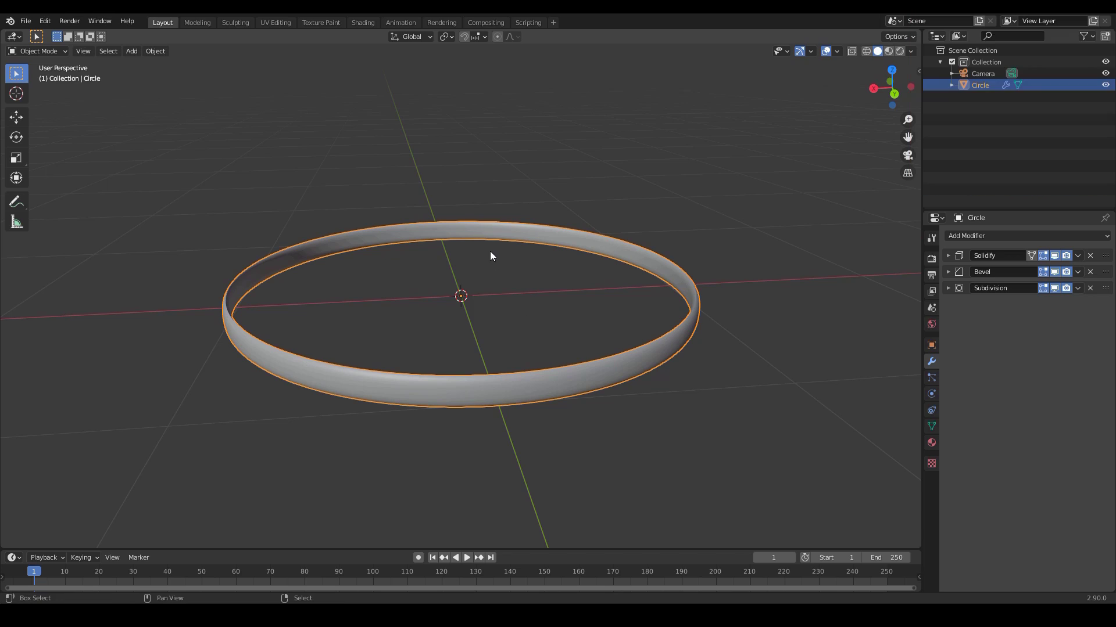
key(shift+d)
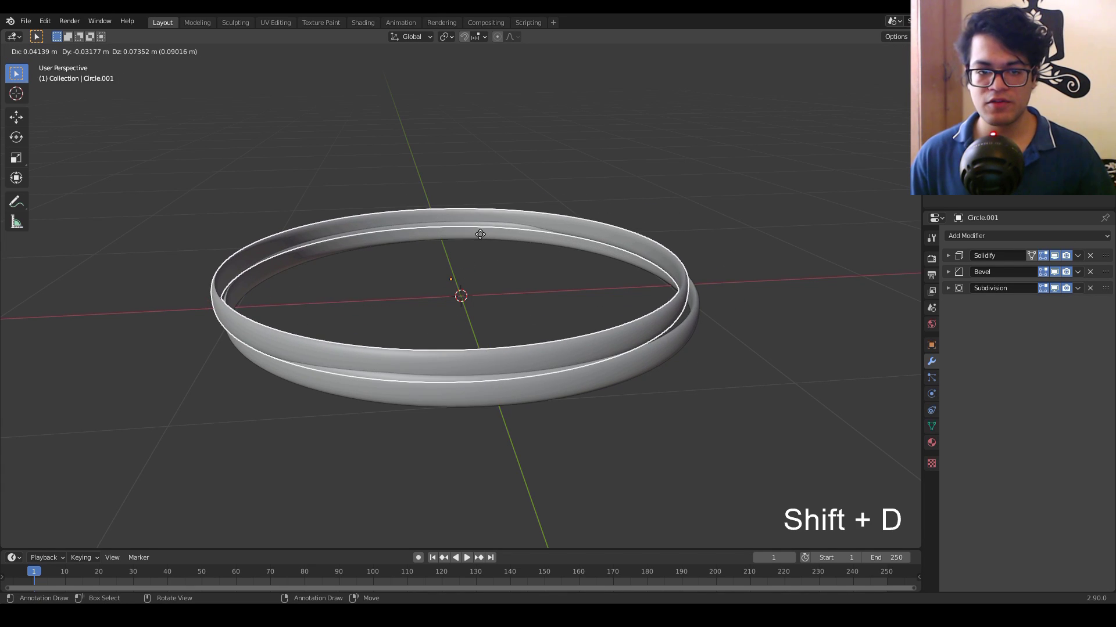
Duplicate the ring in place, rotate the copy 90° about Y, and shrink it
right_click(481, 234)
key(r)
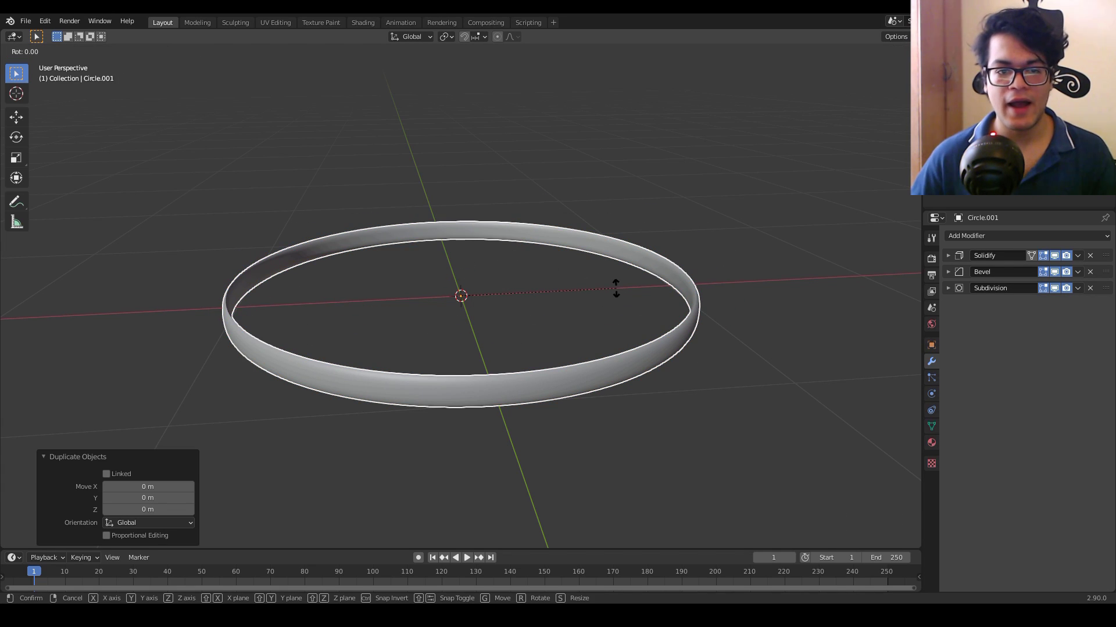
text(y90)
key(Return)
middle_drag(617, 288, 757, 366)
key(s)
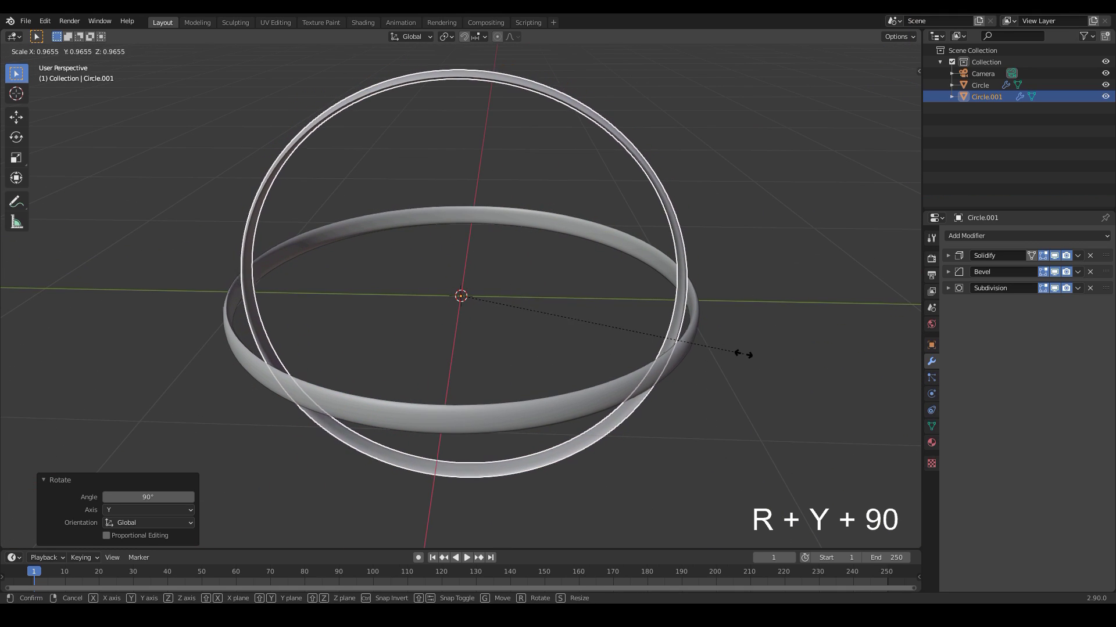
click(716, 348)
Duplicate the flat ring in place and rotate the copy 90° about X
middle_drag(716, 348, 650, 410)
click(650, 411)
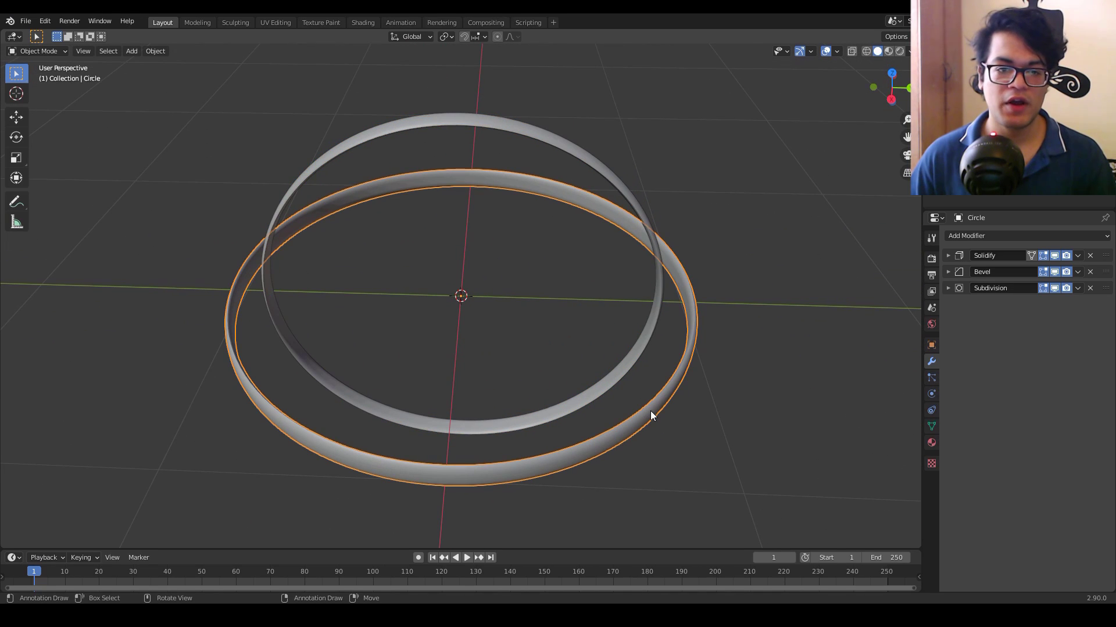
key(shift+d)
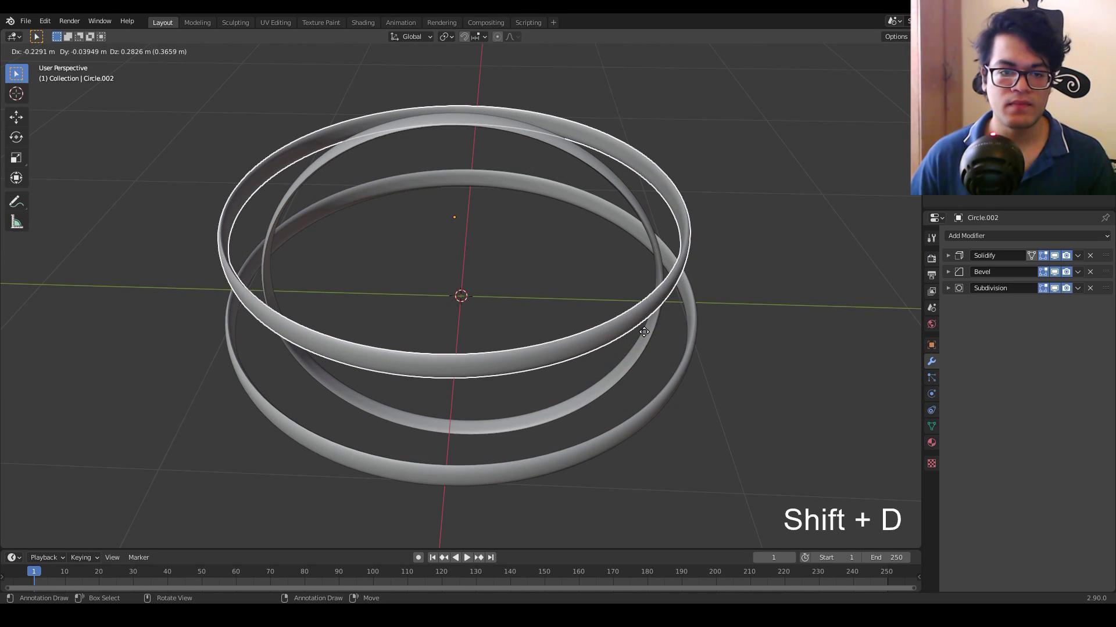
right_click(644, 332)
text(r)
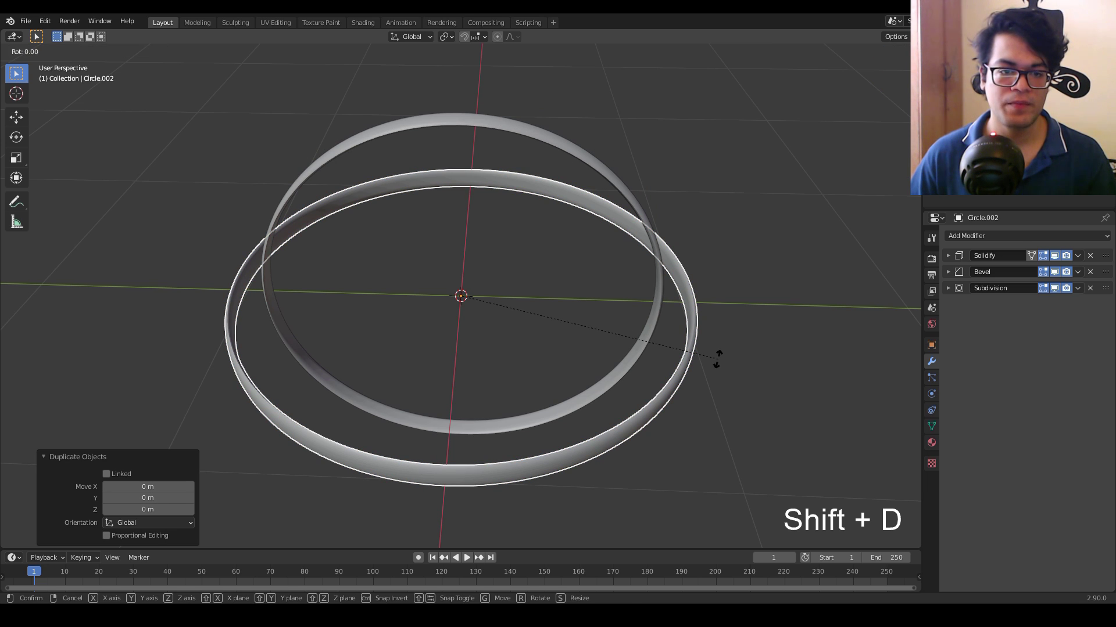
text(x90)
key(Return)
Shrink the horizontal original ring to 0.943 so the three rings nest
middle_drag(717, 359, 661, 288)
click(718, 351)
key(s)
click(709, 350)
click(660, 289)
middle_drag(727, 343, 629, 313)
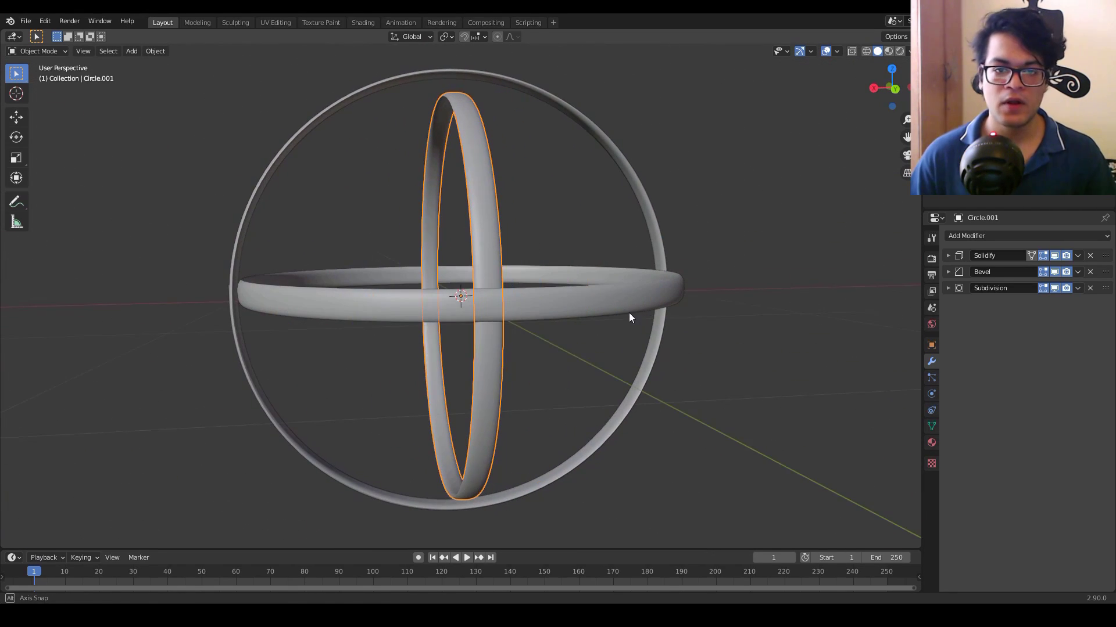
click(653, 247)
middle_drag(740, 304, 357, 169)
key(shift+a)
mouse_move(358, 169)
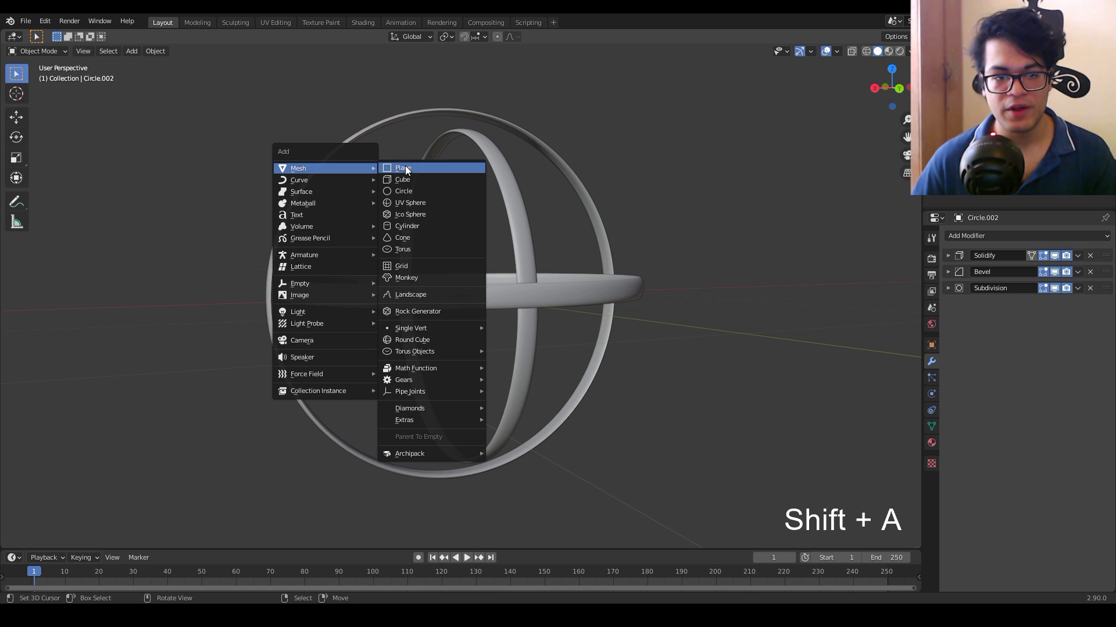
Add an ico sphere at the centre with more subdivisions and smooth shading
click(404, 214)
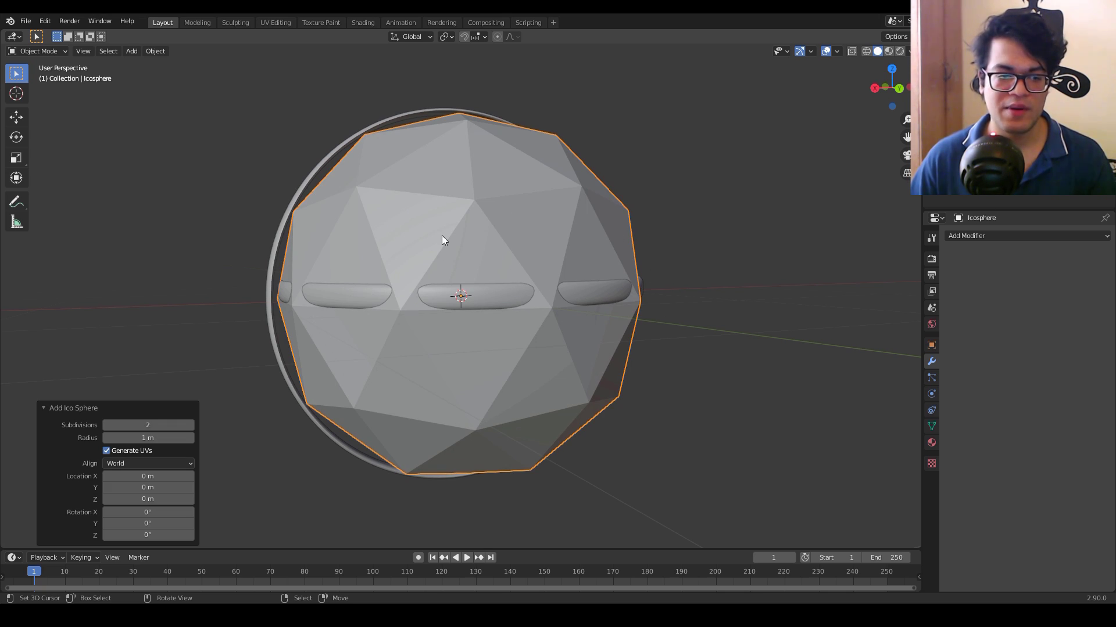
click(190, 425)
click(190, 425)
click(189, 425)
click(190, 425)
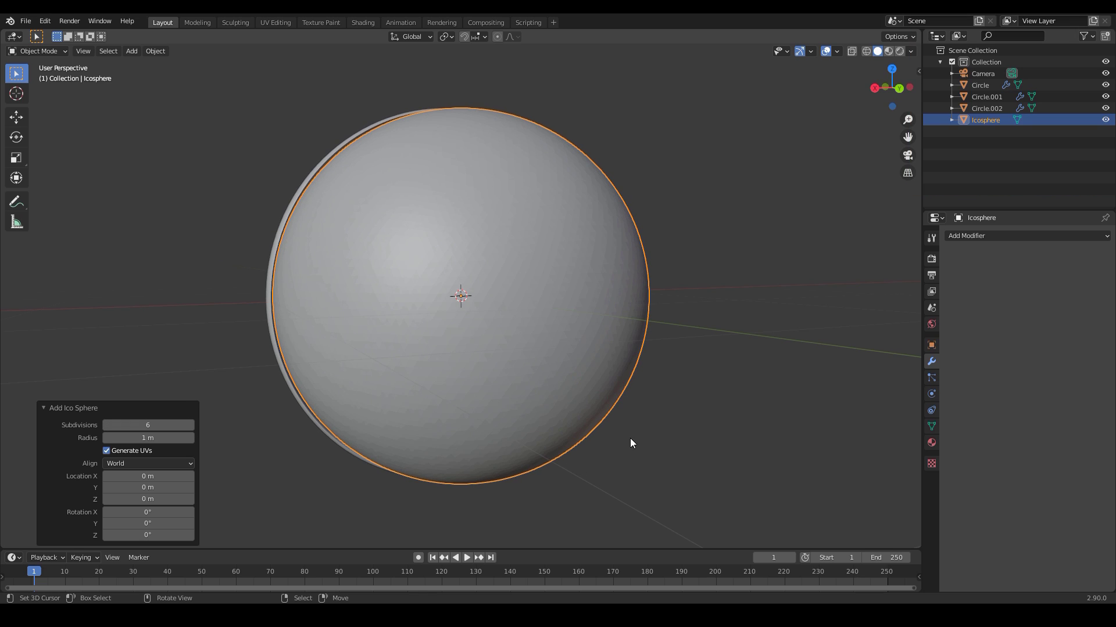
key(w)
click(490, 223)
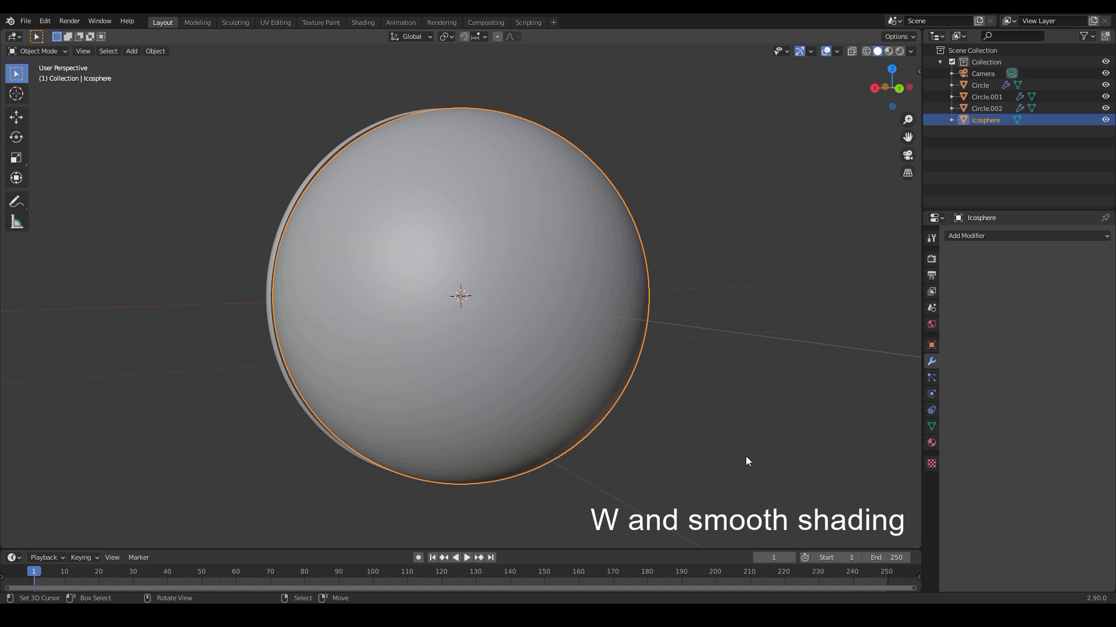
Scale the sphere down to 0.151 and select the outer ring Circle.002
key(s)
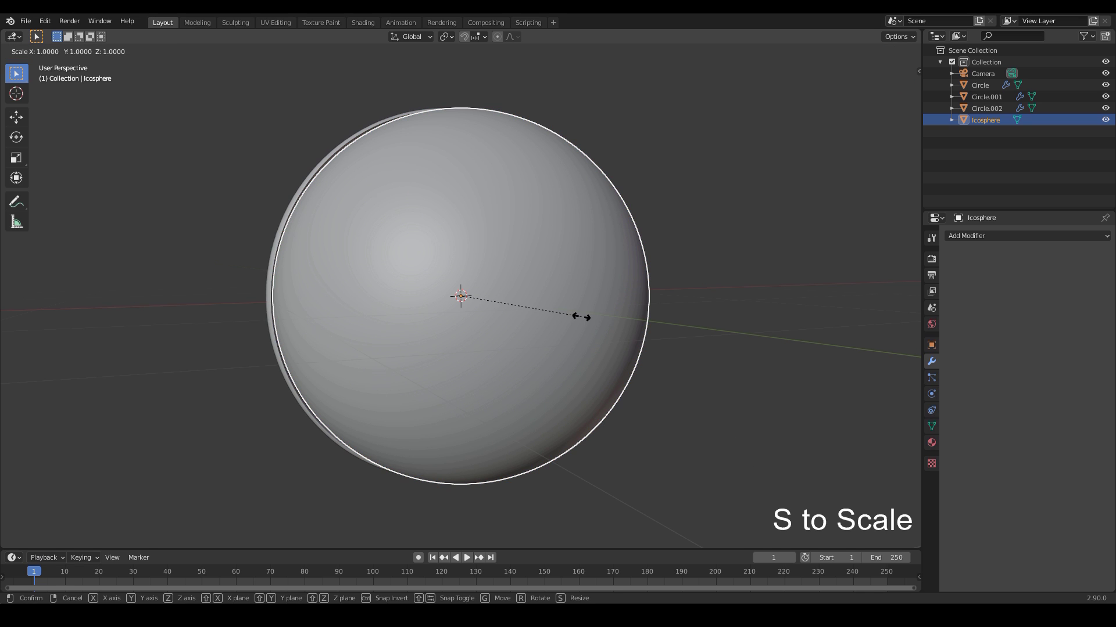
click(471, 303)
mouse_move(552, 361)
middle_down()
mouse_move(632, 421)
mouse_move(499, 420)
mouse_move(579, 445)
mouse_move(688, 401)
mouse_move(586, 449)
mouse_move(552, 438)
mouse_move(625, 436)
mouse_move(585, 291)
mouse_move(570, 372)
middle_up()
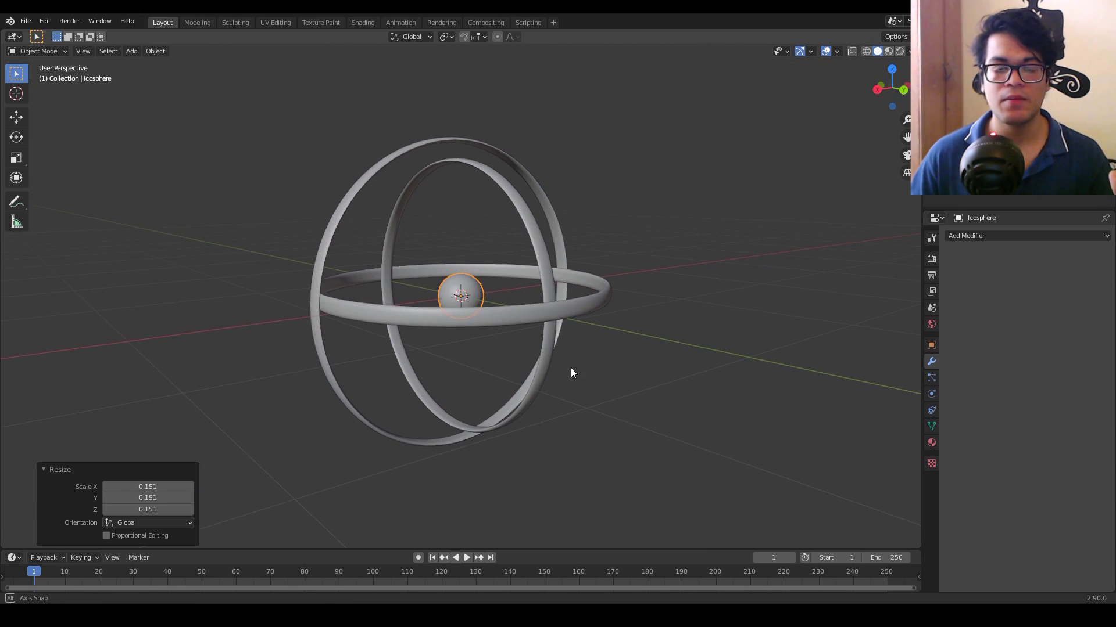
middle_drag(517, 416, 479, 424)
scroll(486, 426, up, 3)
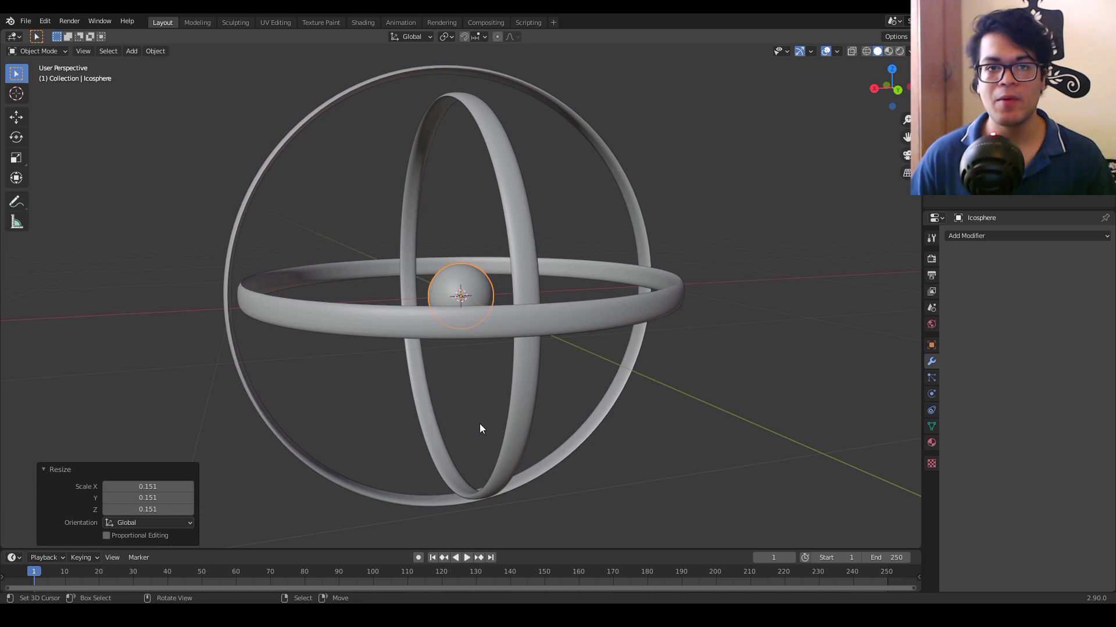
click(240, 235)
middle_drag(208, 313, 315, 285)
Apply all transforms to the outer ring and set its origin to geometry
key(ctrl+a)
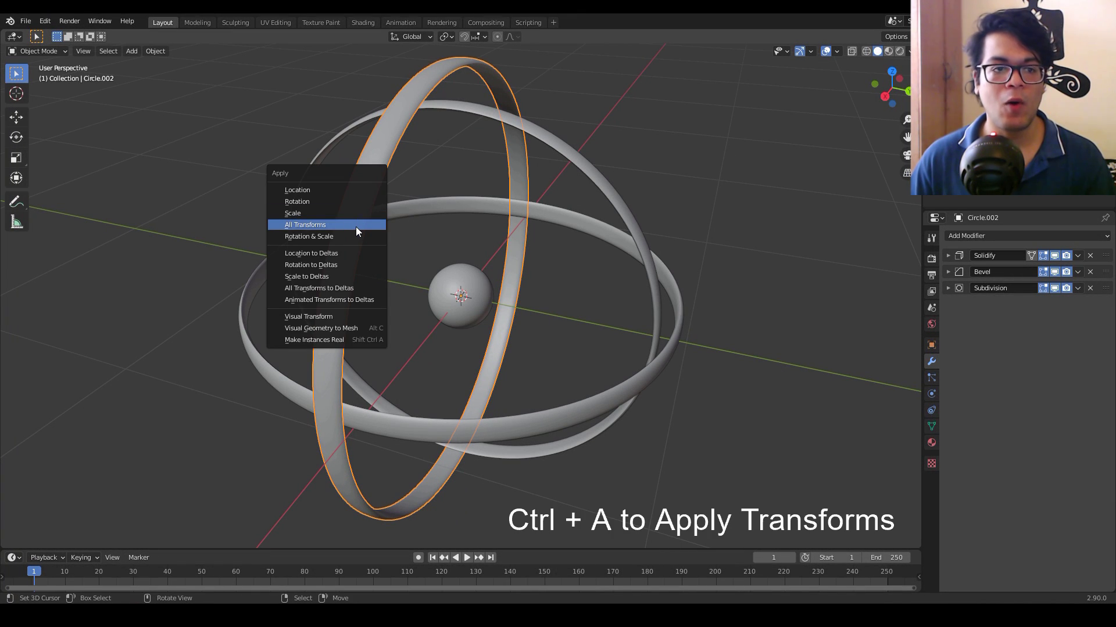
click(356, 228)
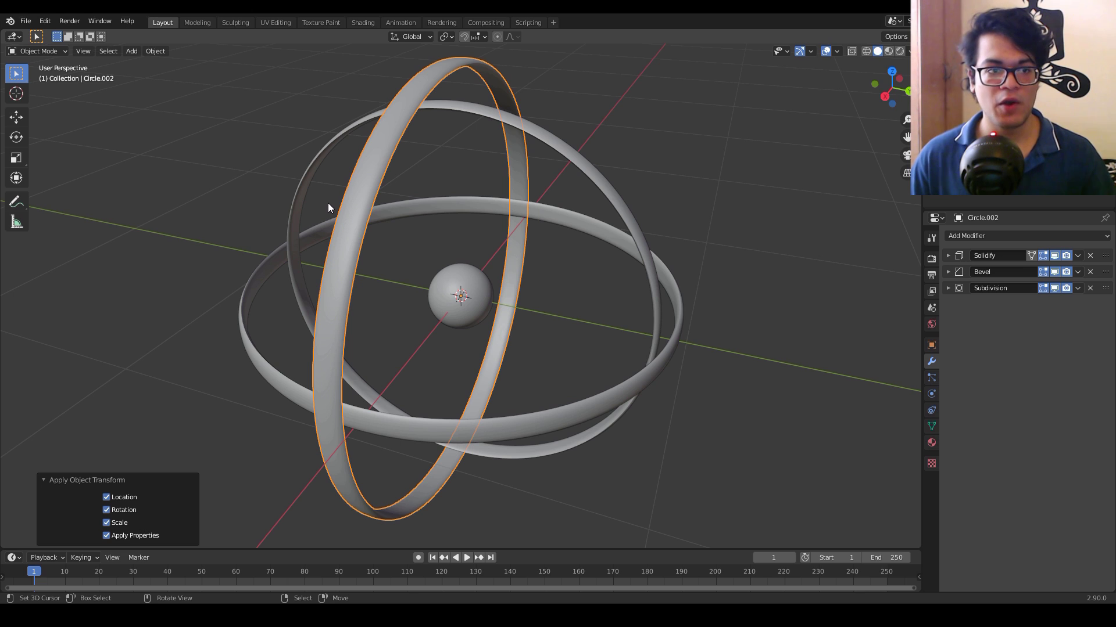
click(145, 50)
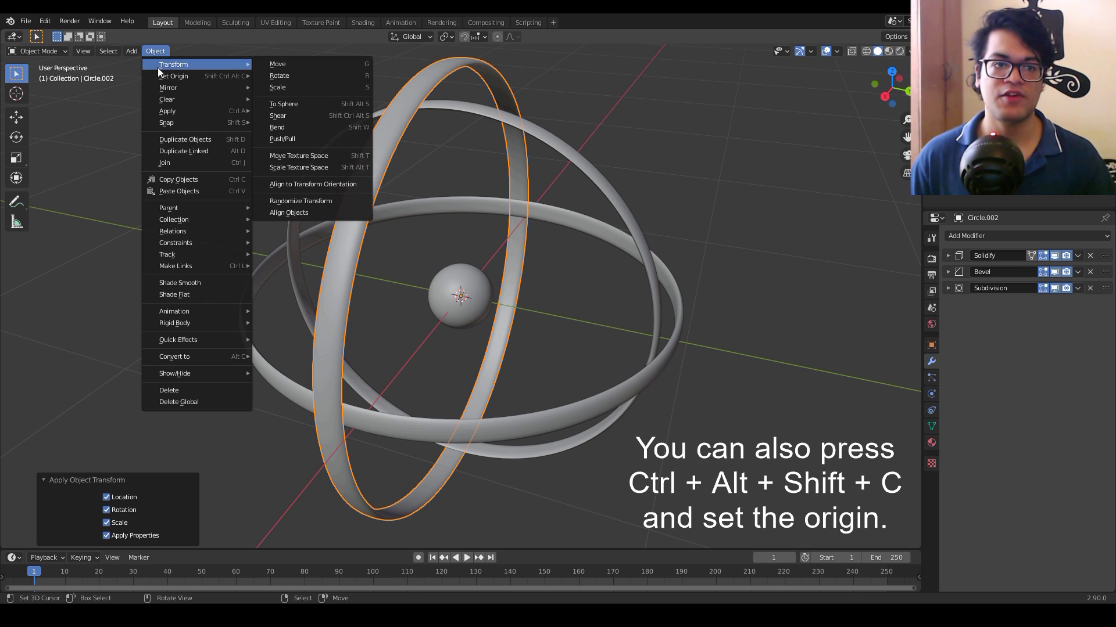
mouse_move(190, 79)
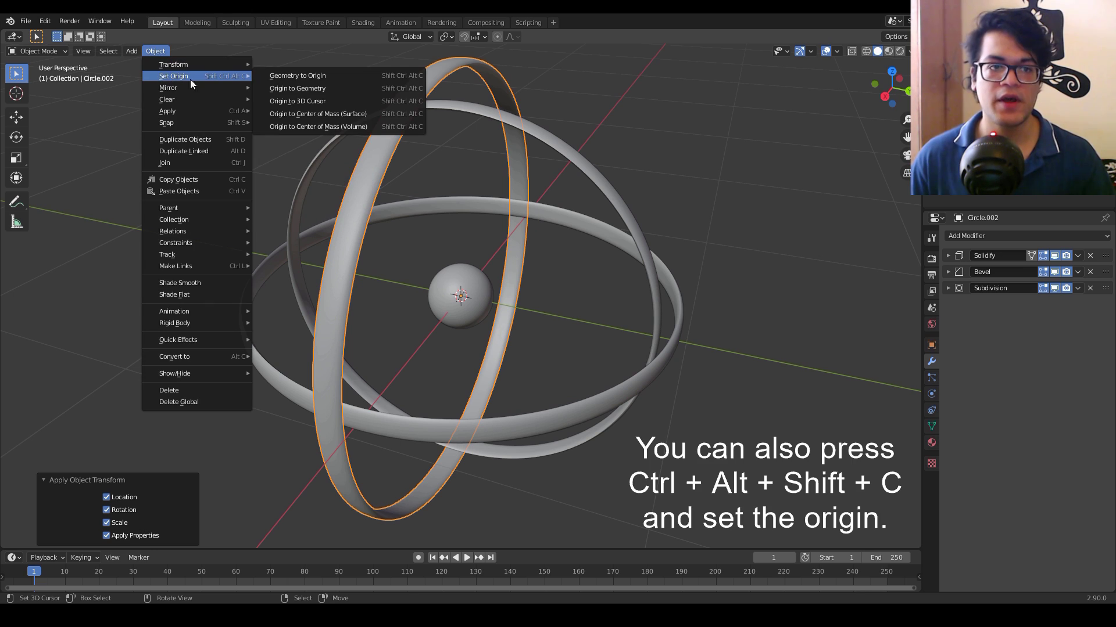
click(292, 89)
middle_drag(292, 89, 547, 276)
Apply all transforms and set origin to geometry for Circle.001 and the horizontal ring
click(557, 252)
key(ctrl+a)
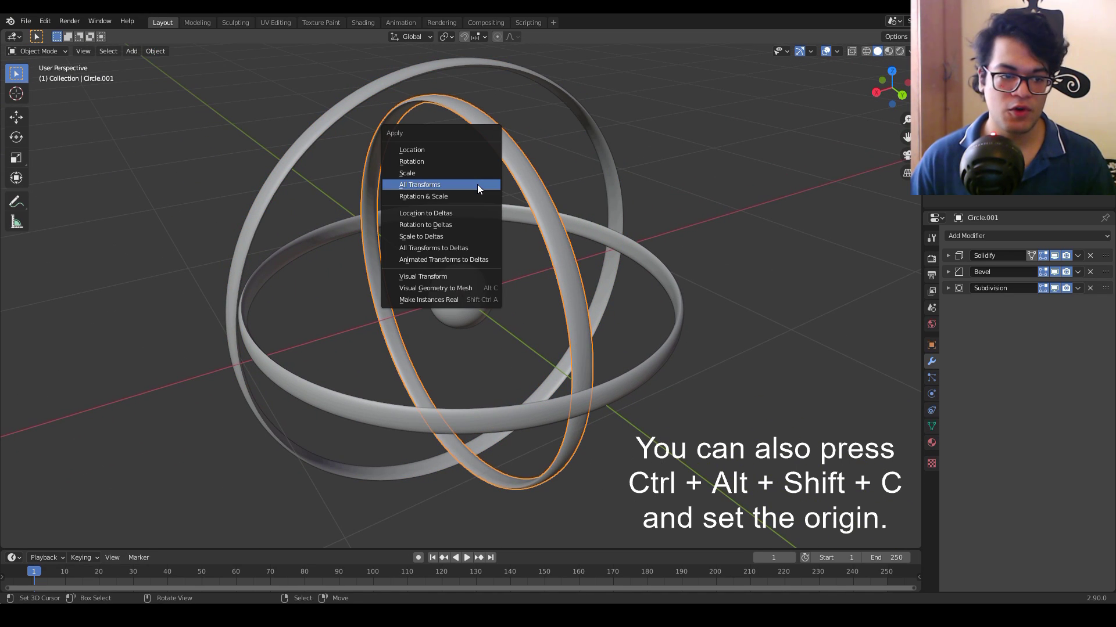
click(477, 183)
key(ctrl+shift+alt+c)
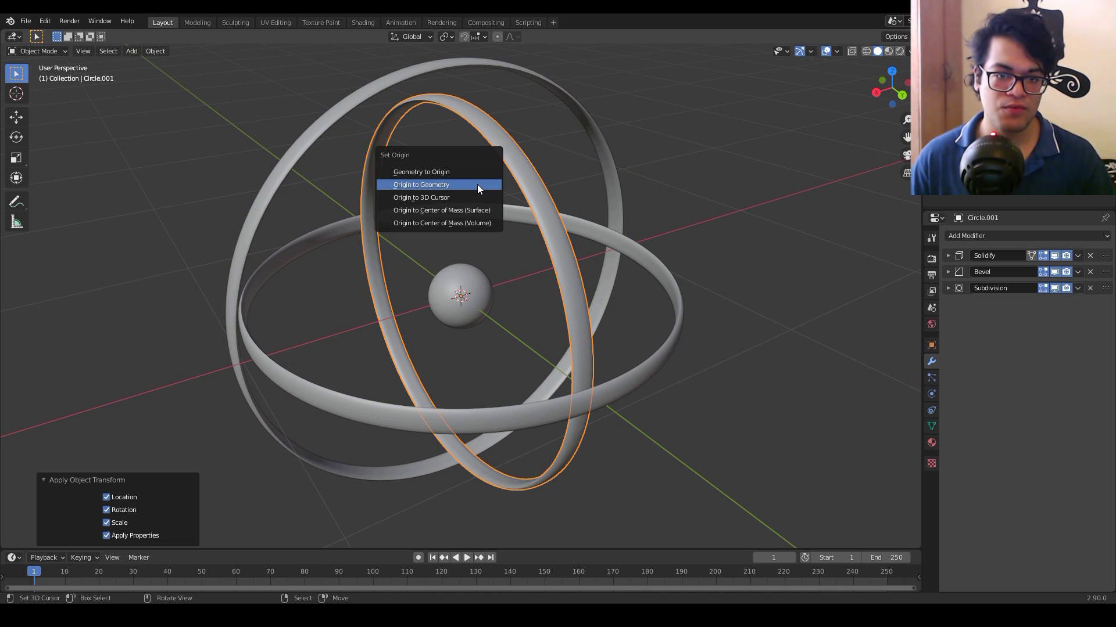
click(476, 184)
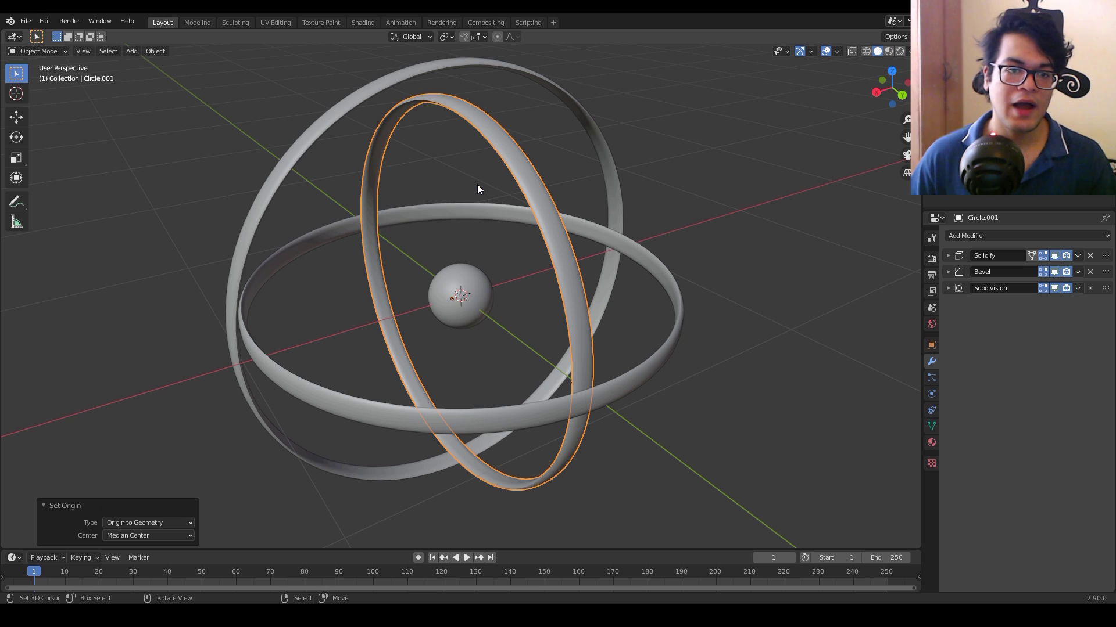
click(653, 274)
key(ctrl+a)
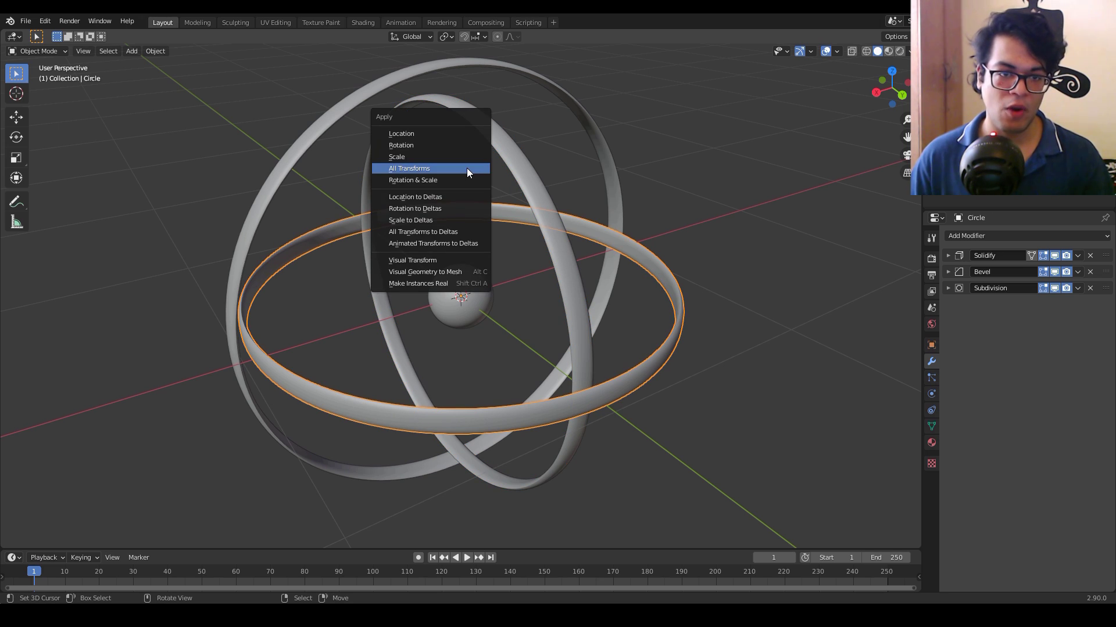
click(467, 168)
key(ctrl+shift+alt+c)
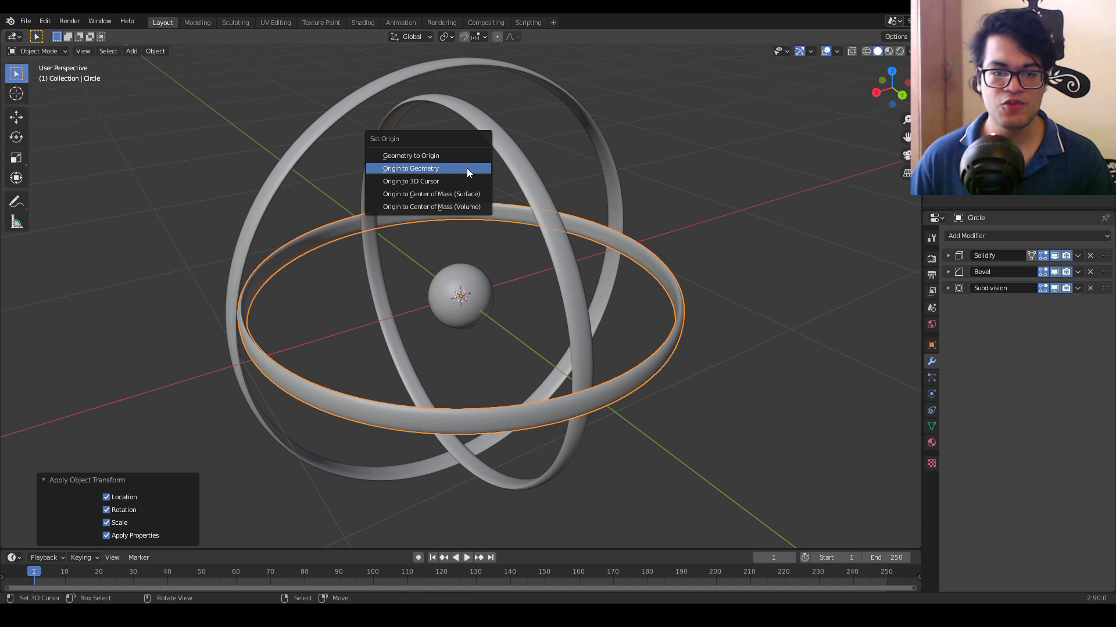
click(452, 172)
middle_drag(733, 317, 683, 374)
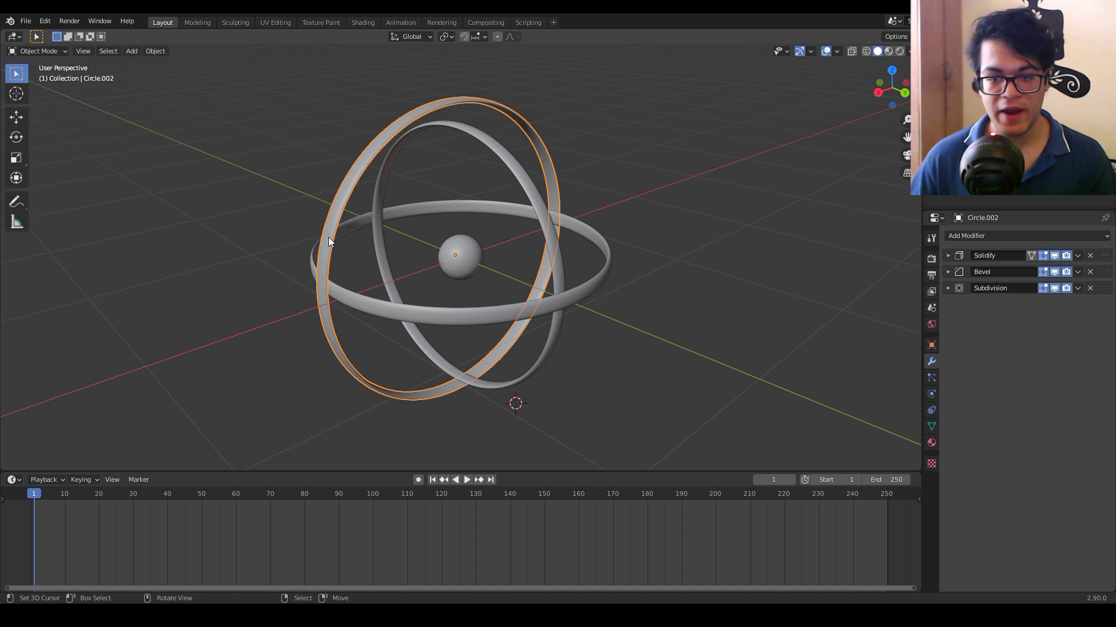
Set the animation end frame to 120 and keyframe Circle.002's rotation at frame 1
click(863, 479)
text(1)
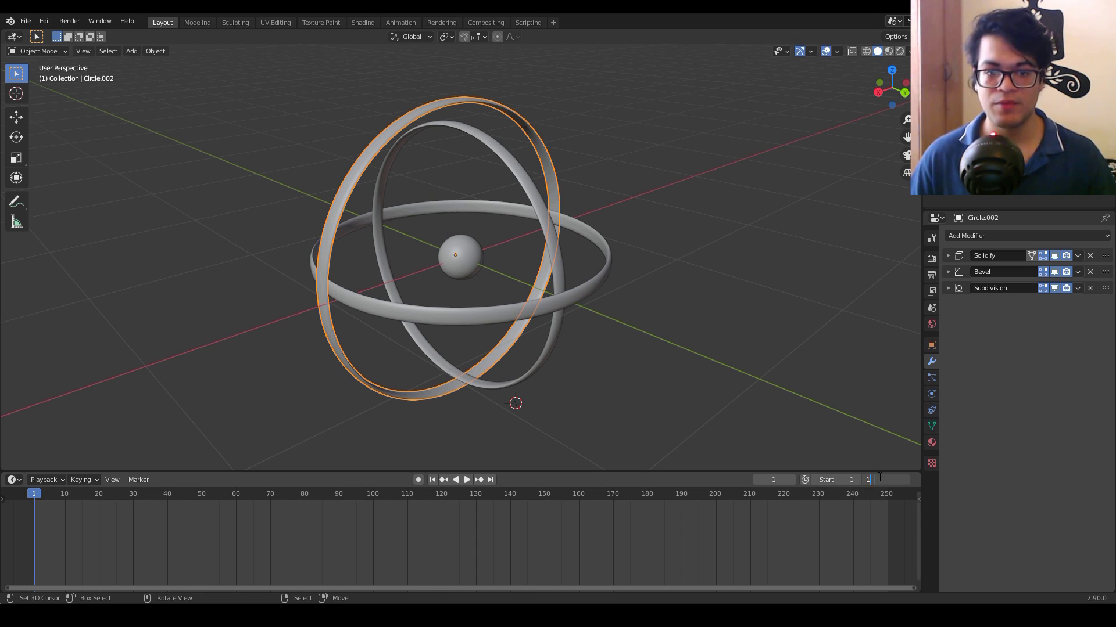
text(20)
key(Return)
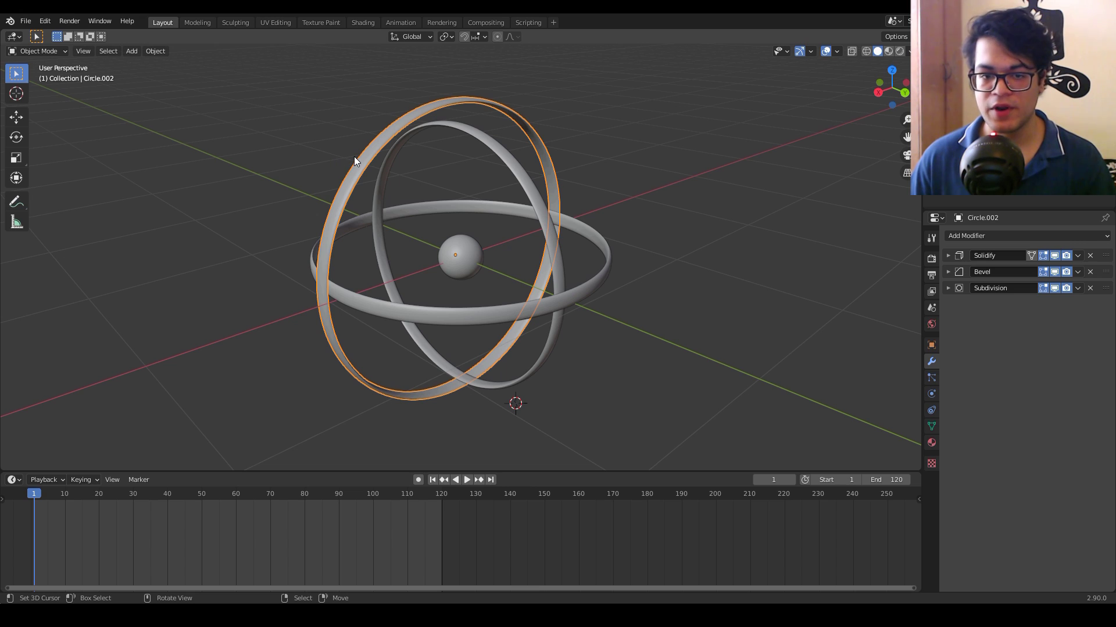
key(i)
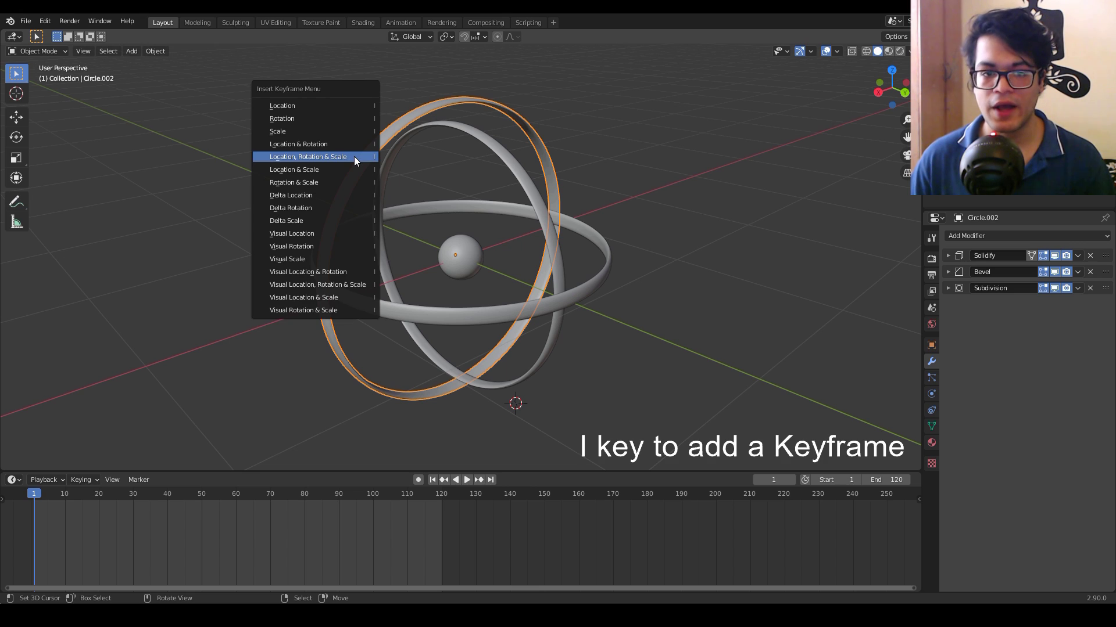
click(309, 119)
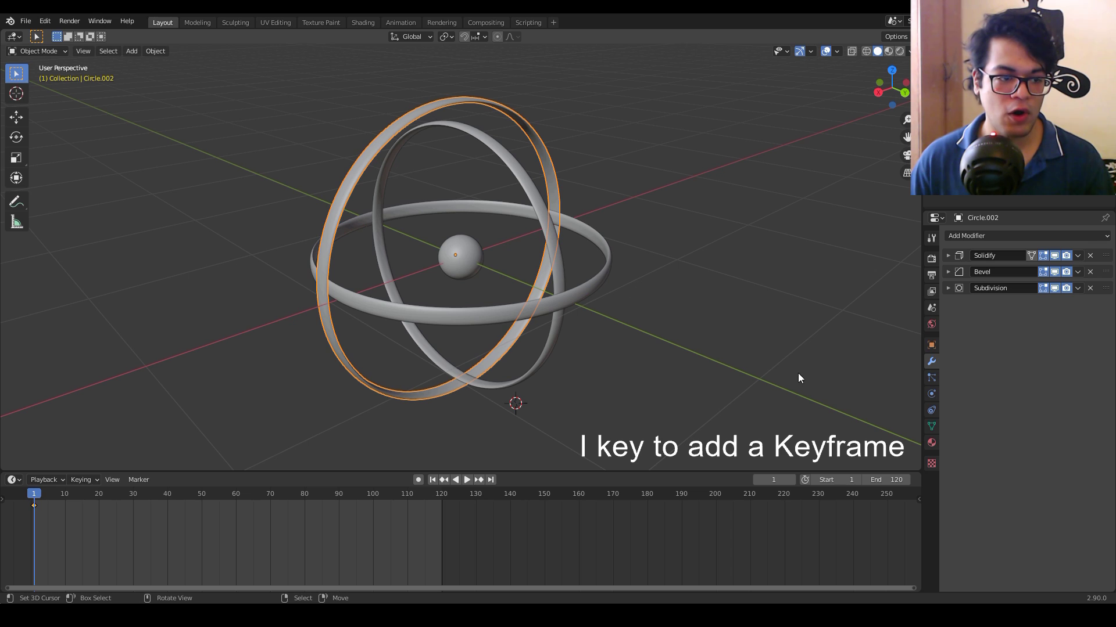
At frames 30 and 60, rotate the ring 90° about Z and keyframe its rotation
click(772, 481)
text(30)
key(Return)
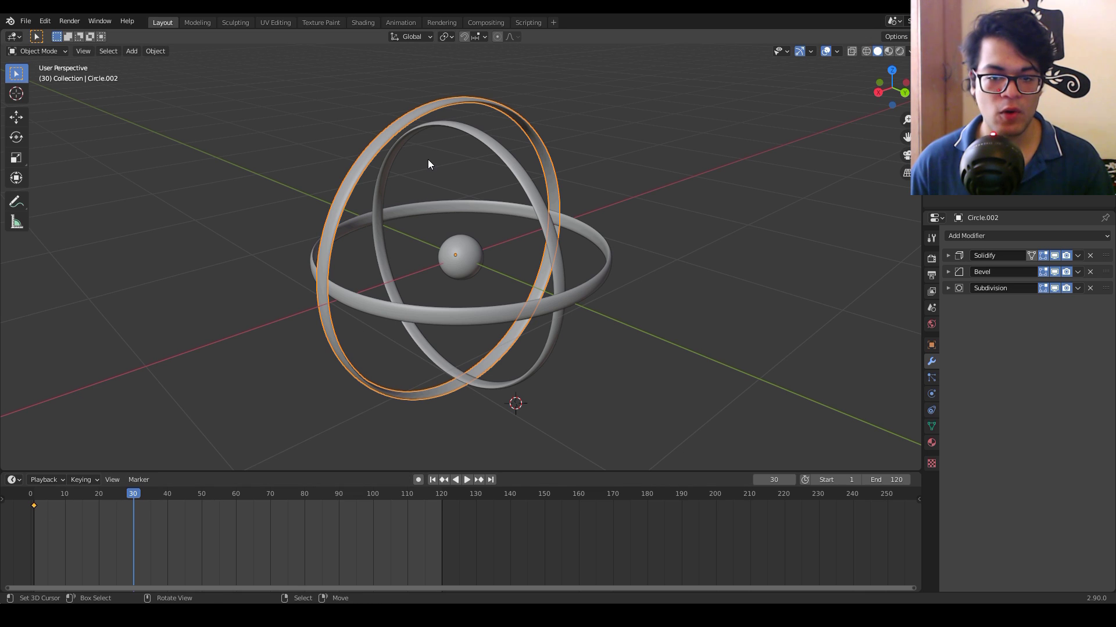
text(rz)
text(90)
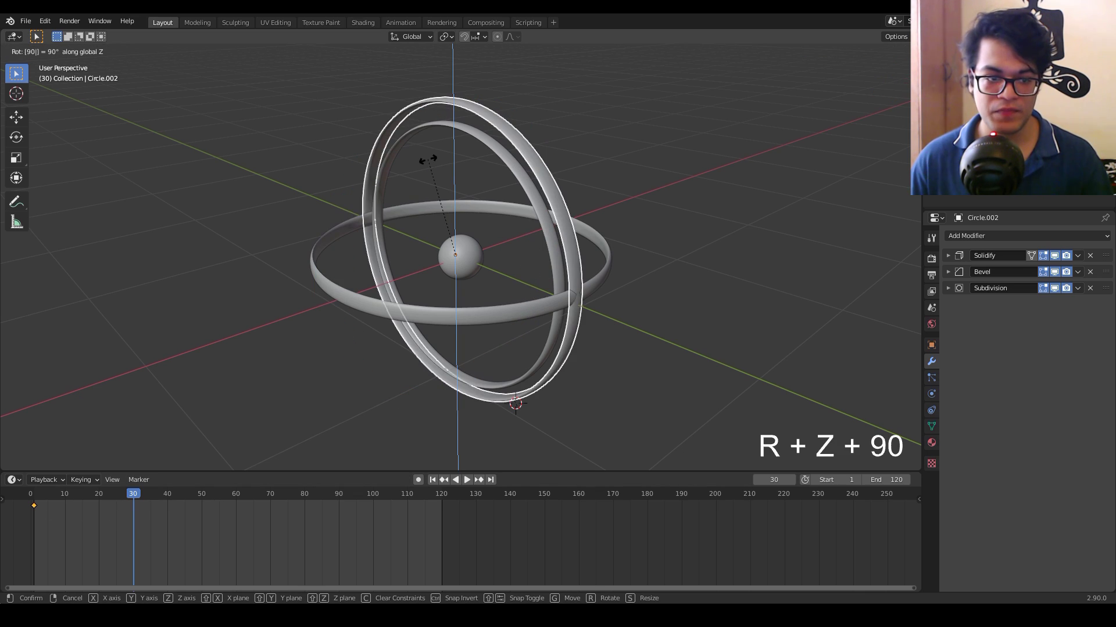
key(Return)
key(i)
click(428, 159)
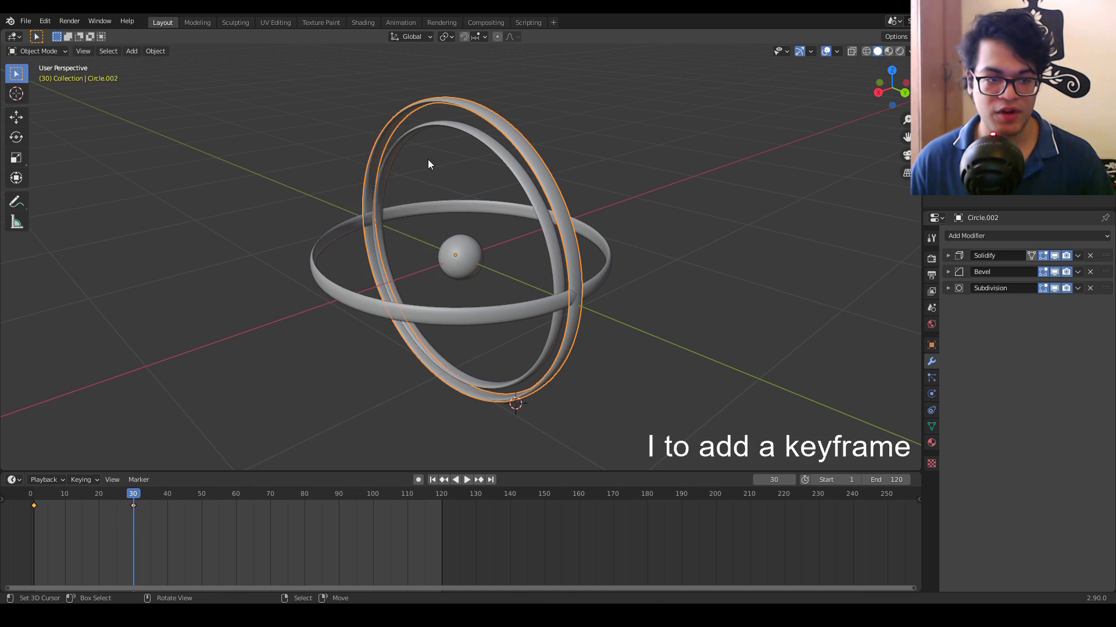
click(772, 479)
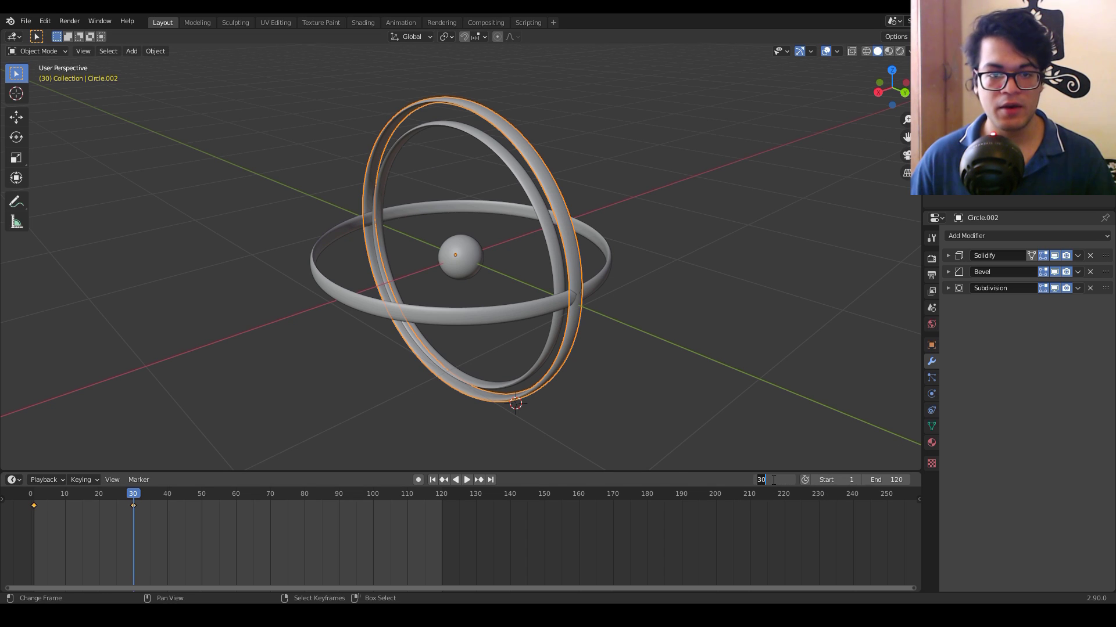
key(Return)
text(rz)
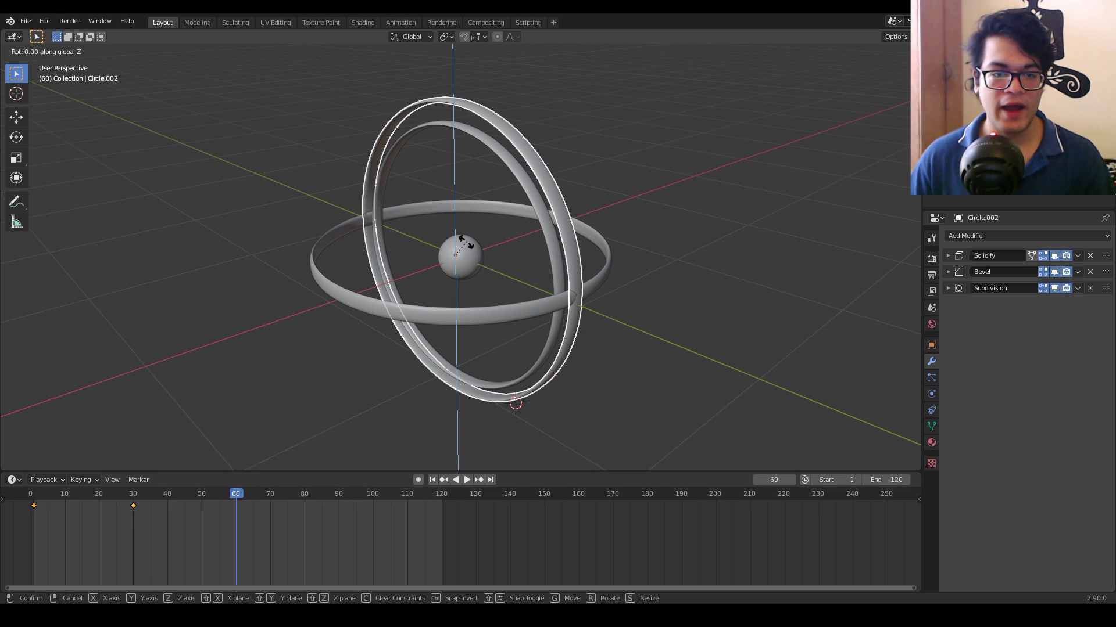
text(90)
key(Return)
key(i)
click(466, 241)
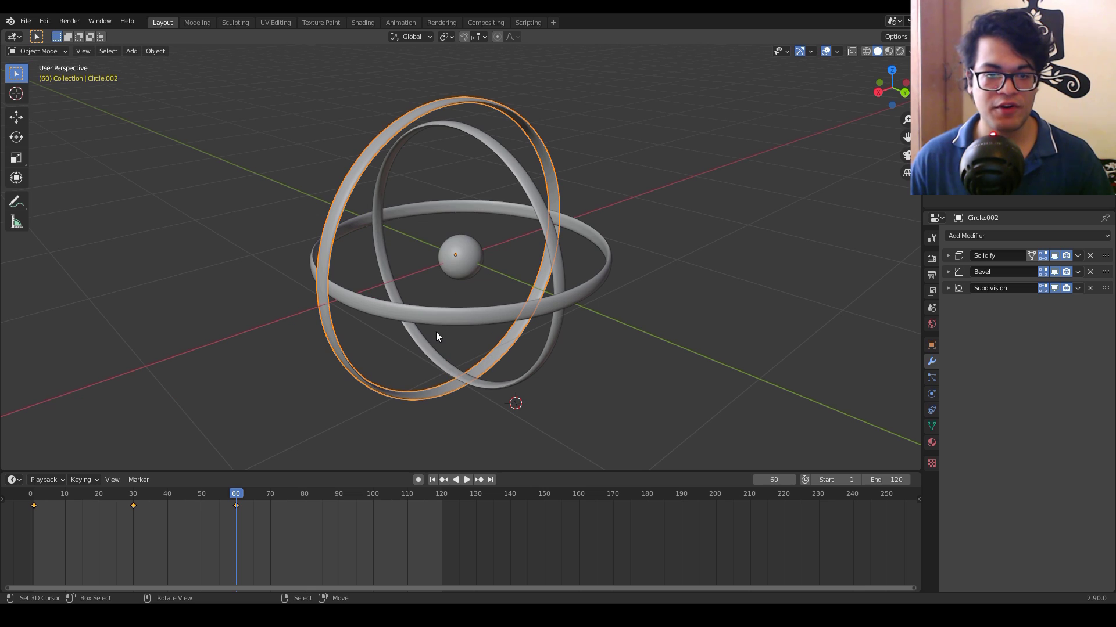
At frames 90 and 120, rotate the ring 90° about Z, keyframe it, and return to frame 1
key(space)
click(344, 521)
drag(344, 521, 339, 521)
key(space)
text(rz)
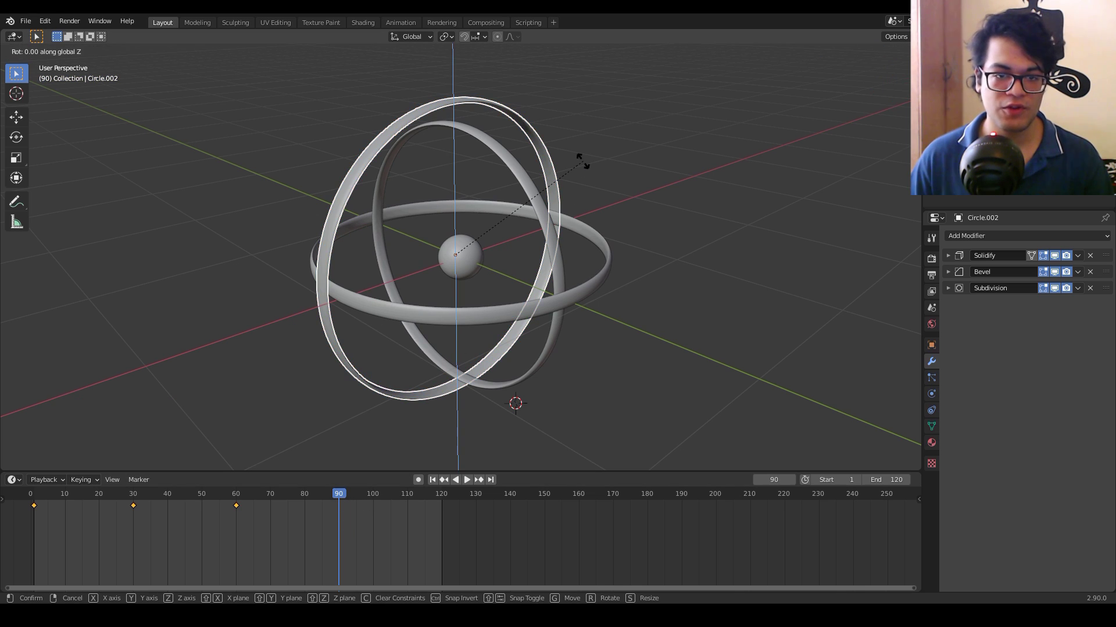
text(90)
key(Return)
key(i)
click(583, 161)
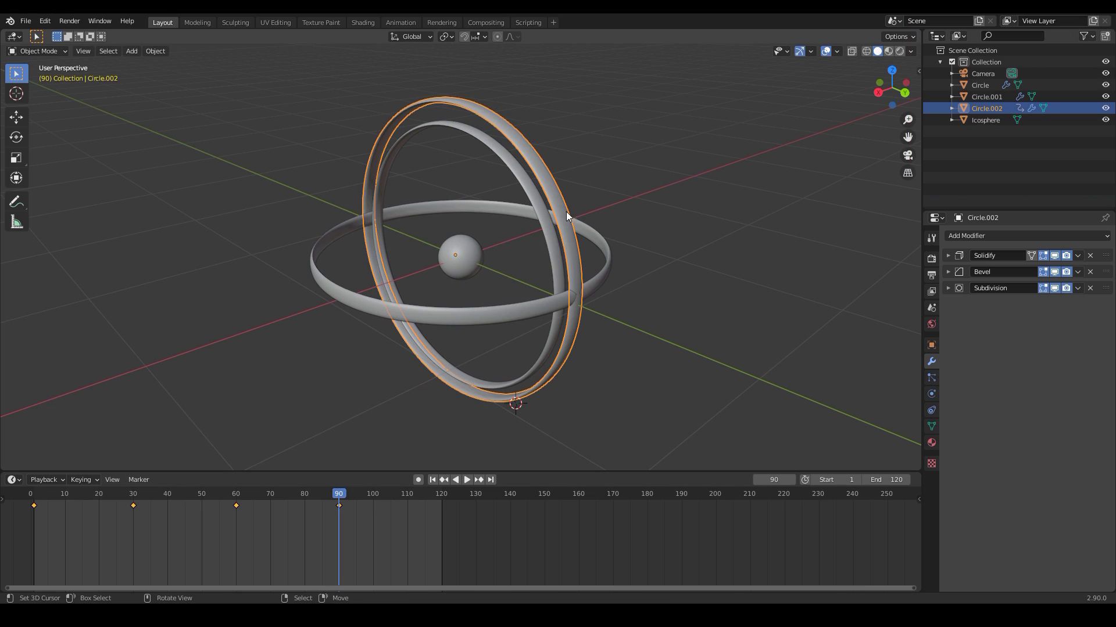
key(space)
click(421, 535)
drag(438, 532, 441, 532)
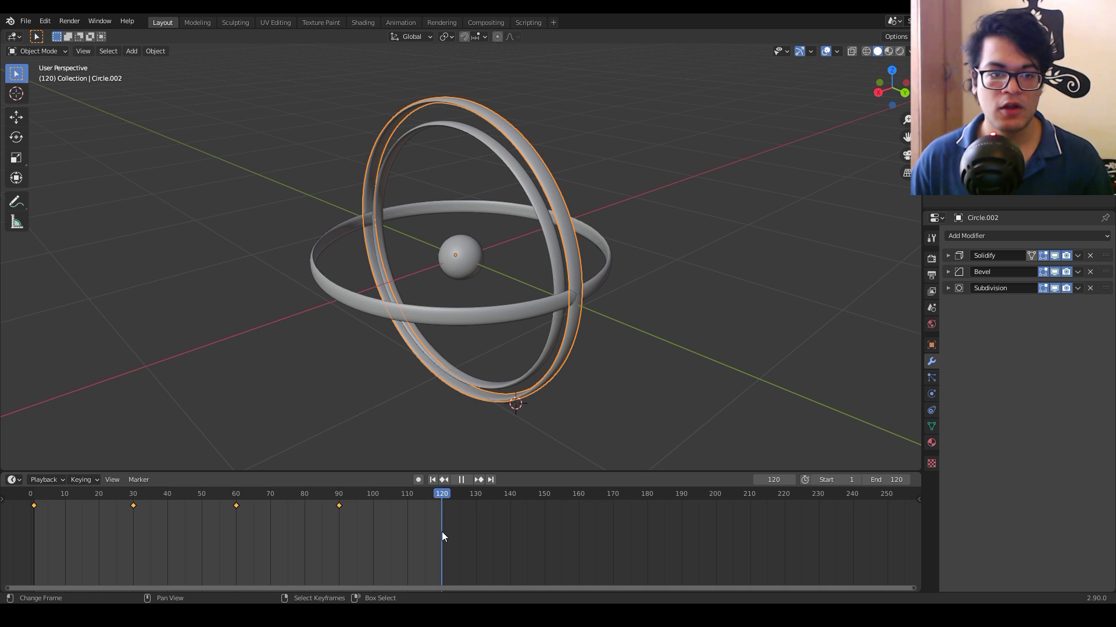
key(space)
text(rz90)
key(Return)
key(i)
click(510, 236)
click(432, 480)
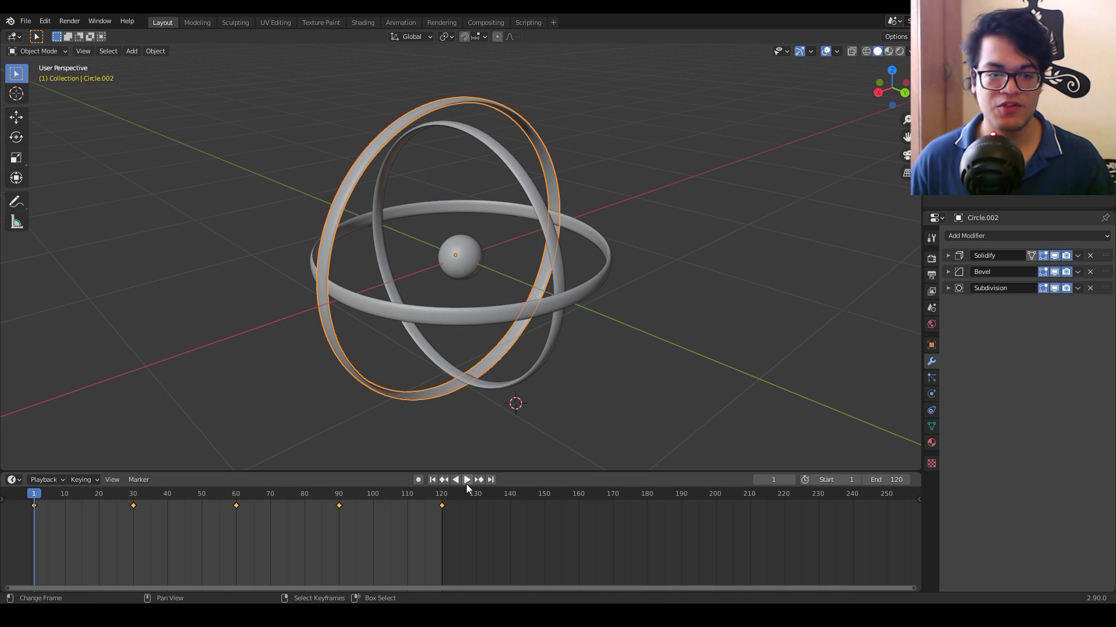
Play the vertical ring's spin, then scrub back to frame 26 and stop
click(467, 480)
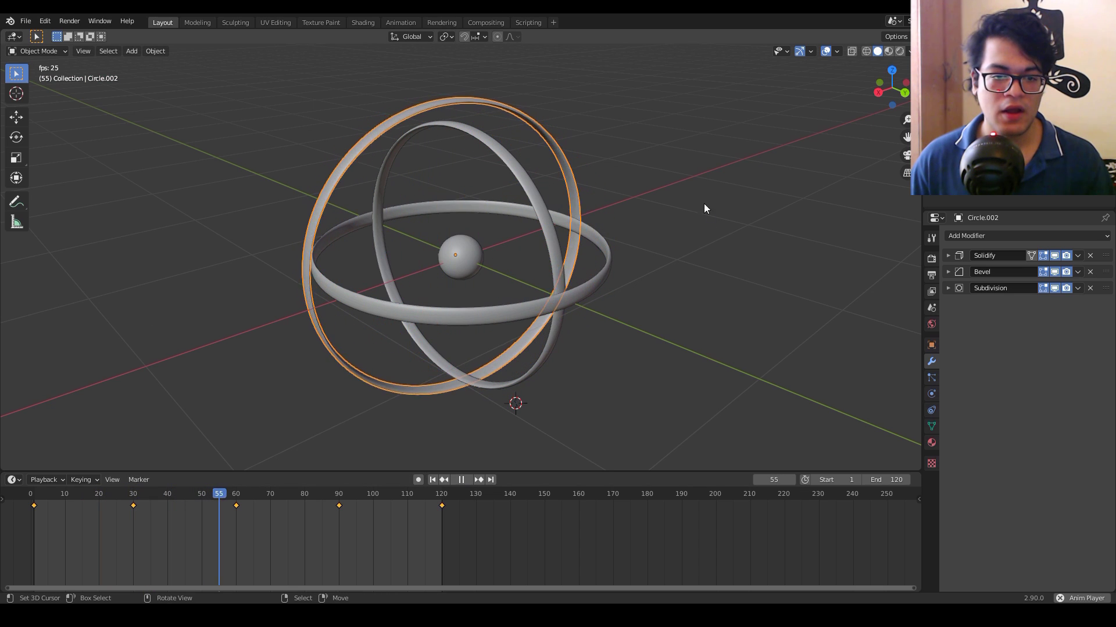
drag(255, 539, 85, 548)
key(space)
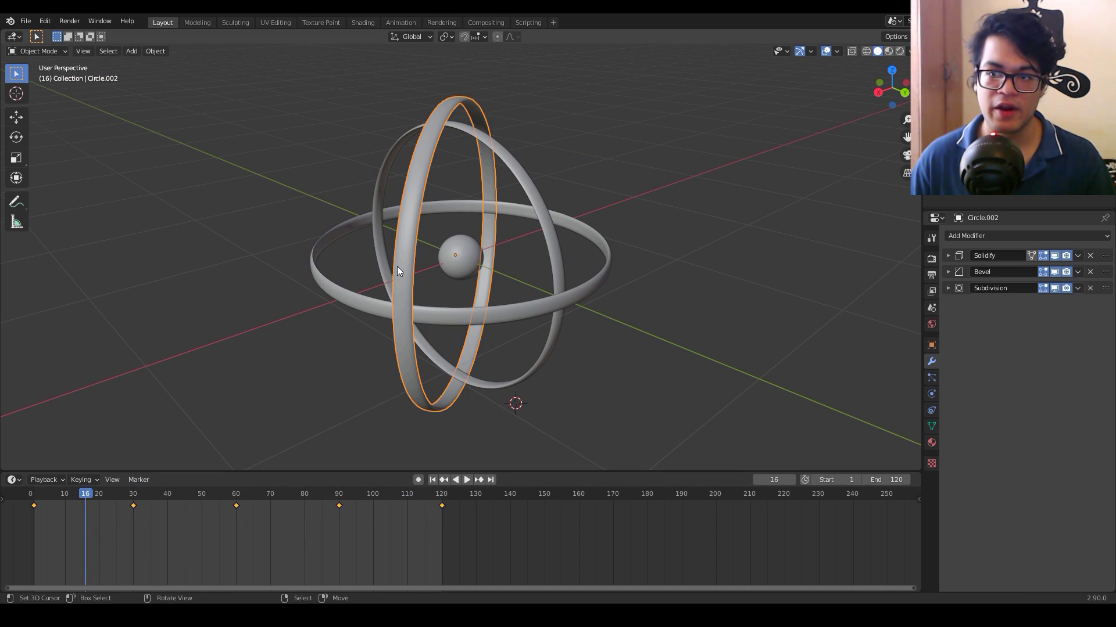
Hide Circle.002, select the horizontal ring Circle, and go back to frame 1
key(h)
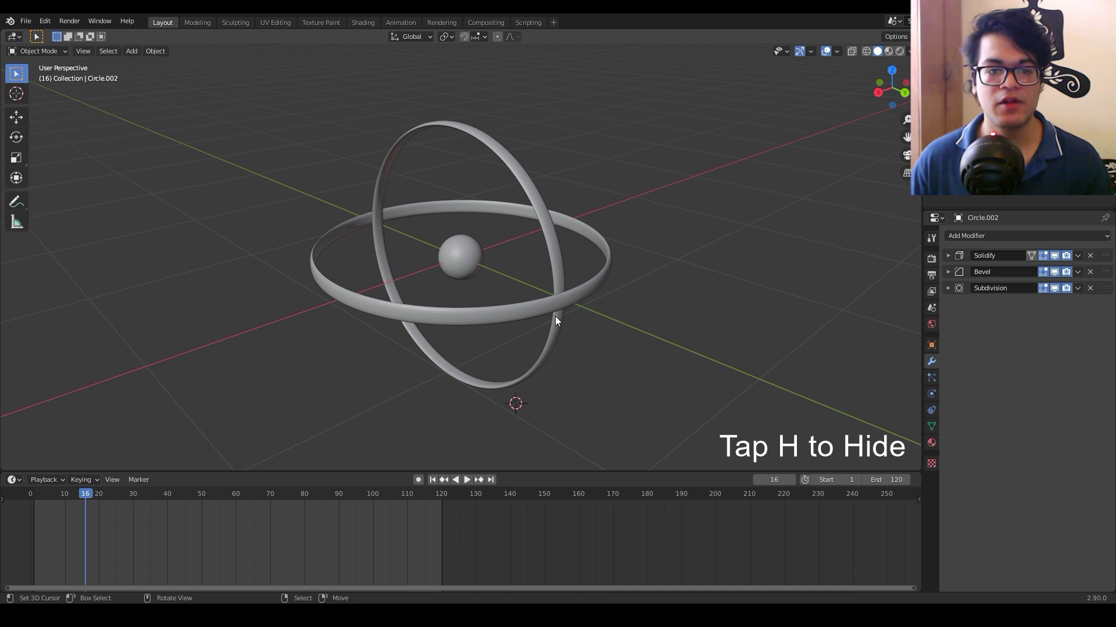
click(520, 312)
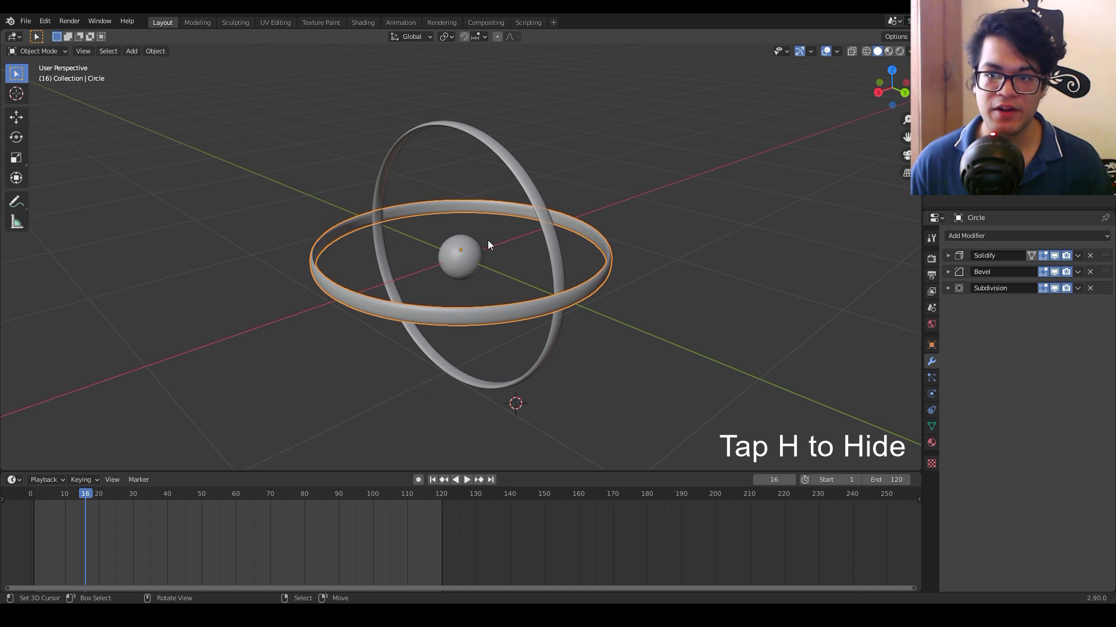
click(432, 479)
Keyframe Circle's rotation at frame 1, then rotate 90° about X and key it at frame 30
key(i)
click(539, 190)
click(775, 479)
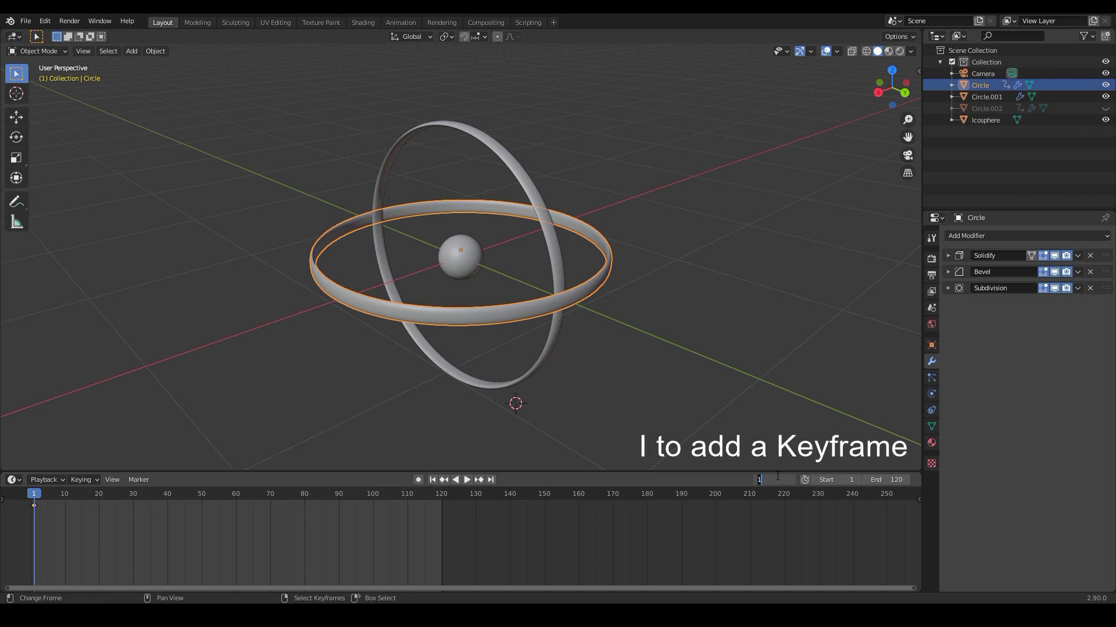
text(30)
key(Return)
text(r)
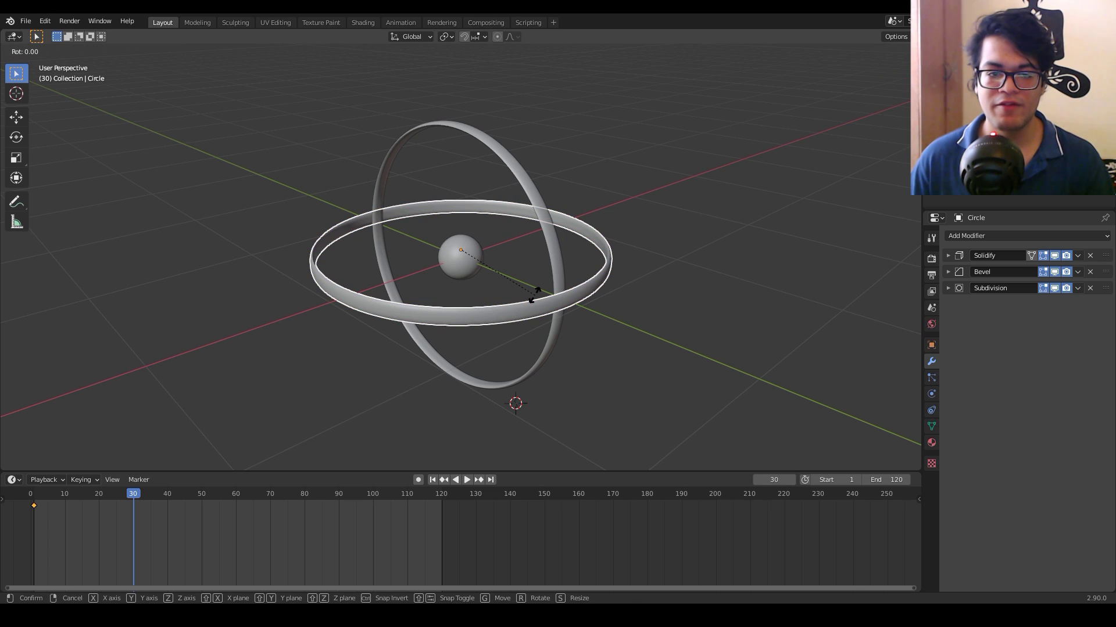
text(x90)
key(Return)
key(i)
click(534, 295)
At frames 60 and 90, rotate the ring 90° about X and keyframe its rotation
drag(204, 520, 235, 518)
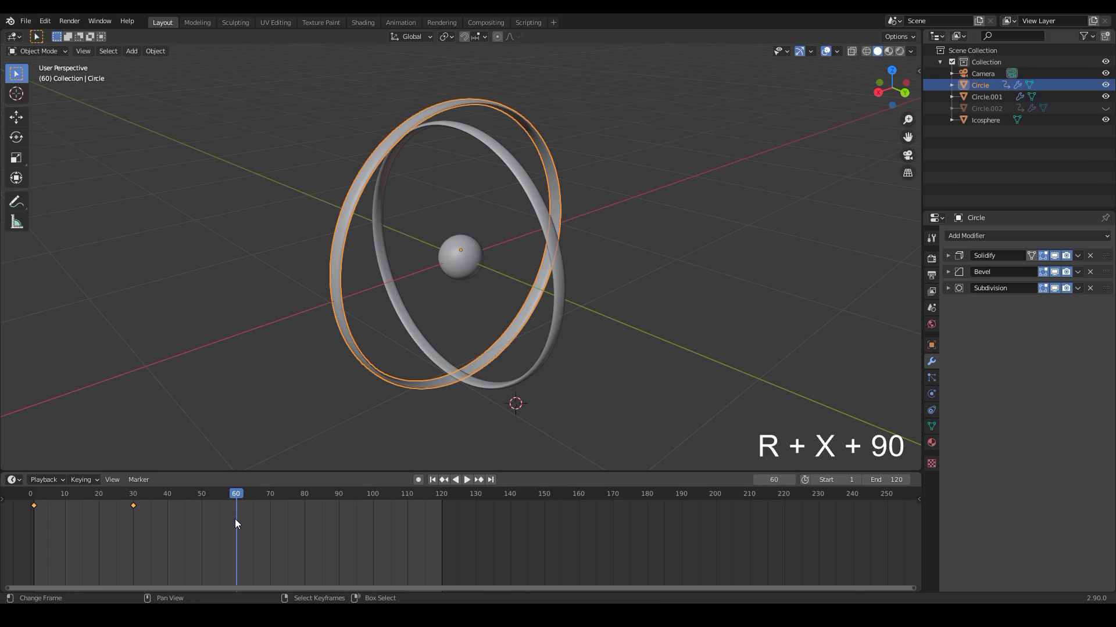
text(rx90)
key(Return)
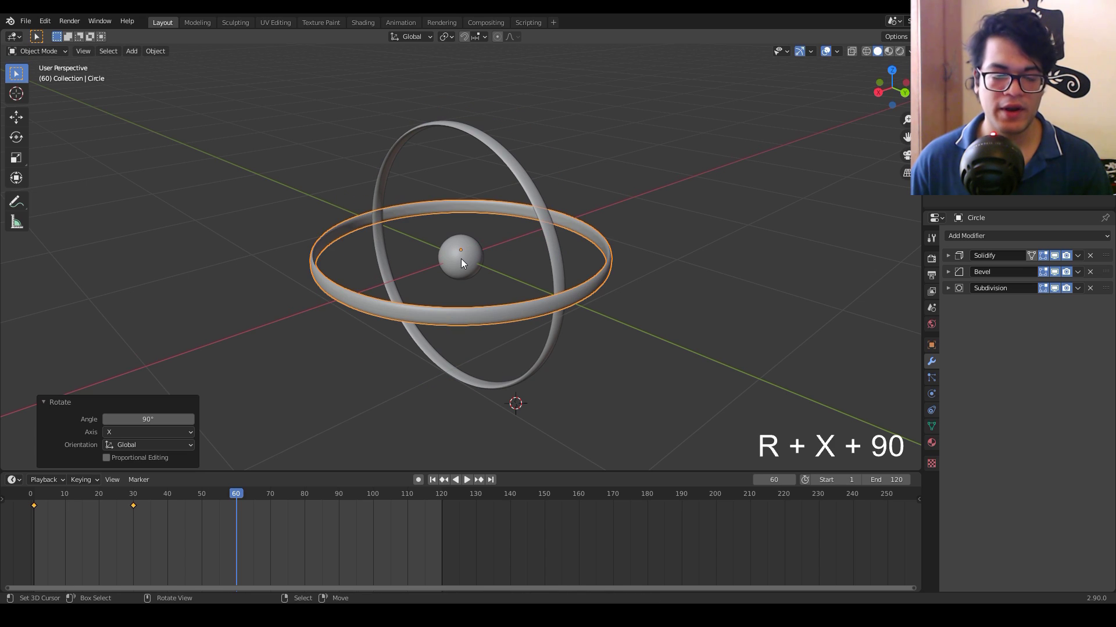
key(i)
click(462, 260)
key(space)
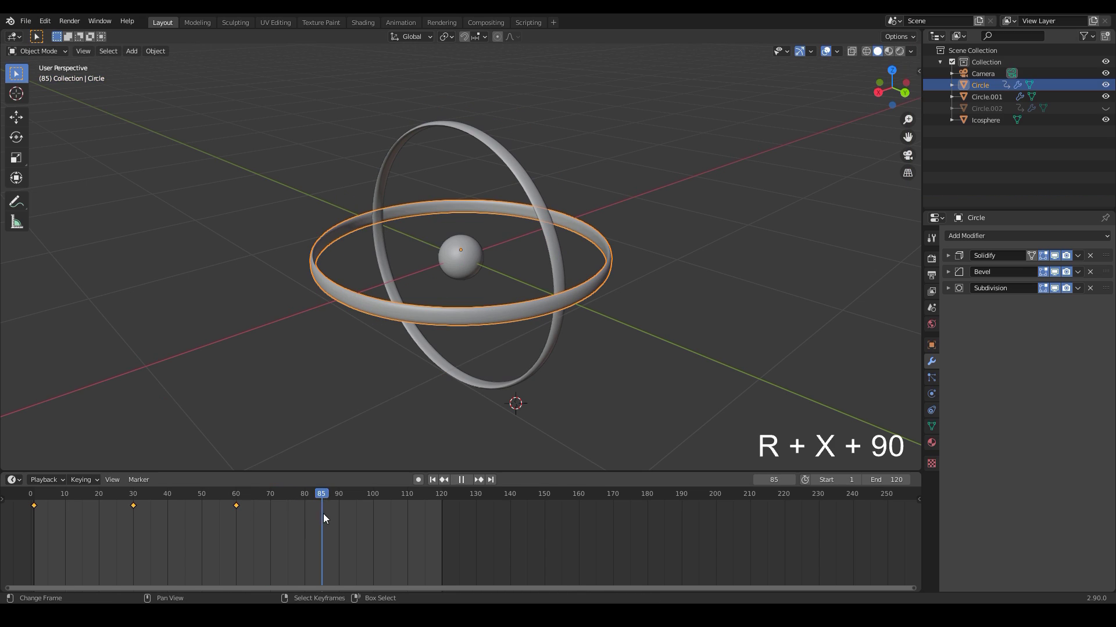
key(space)
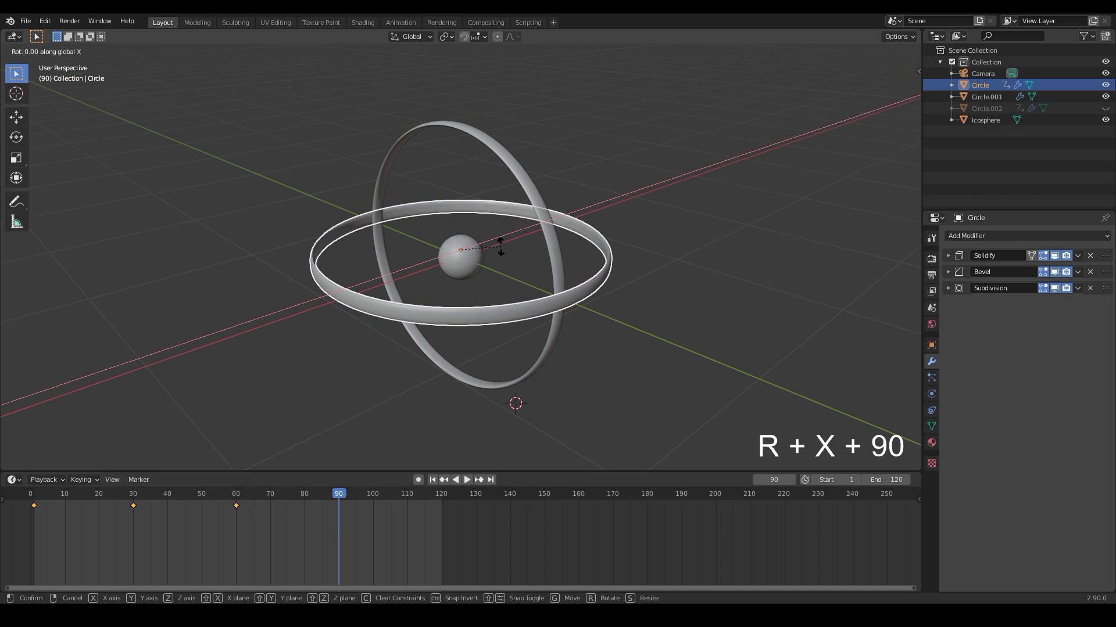
text(rx90)
key(Return)
key(i)
click(501, 247)
At frame 120, rotate the ring 90° about X, keyframe it, and scrub to preview
click(443, 524)
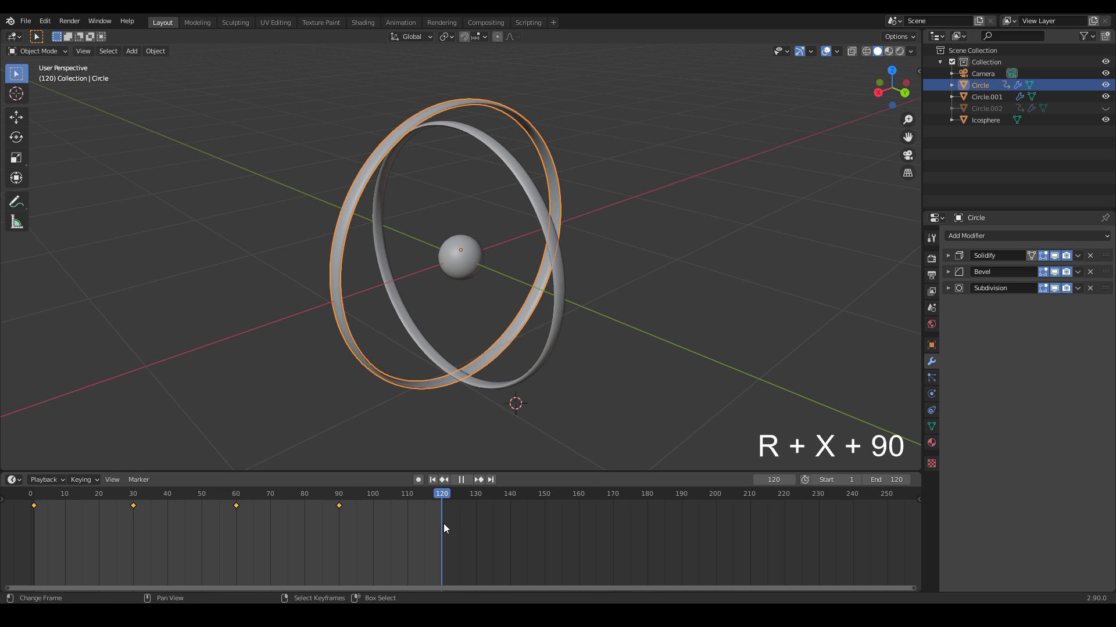
text(rx)
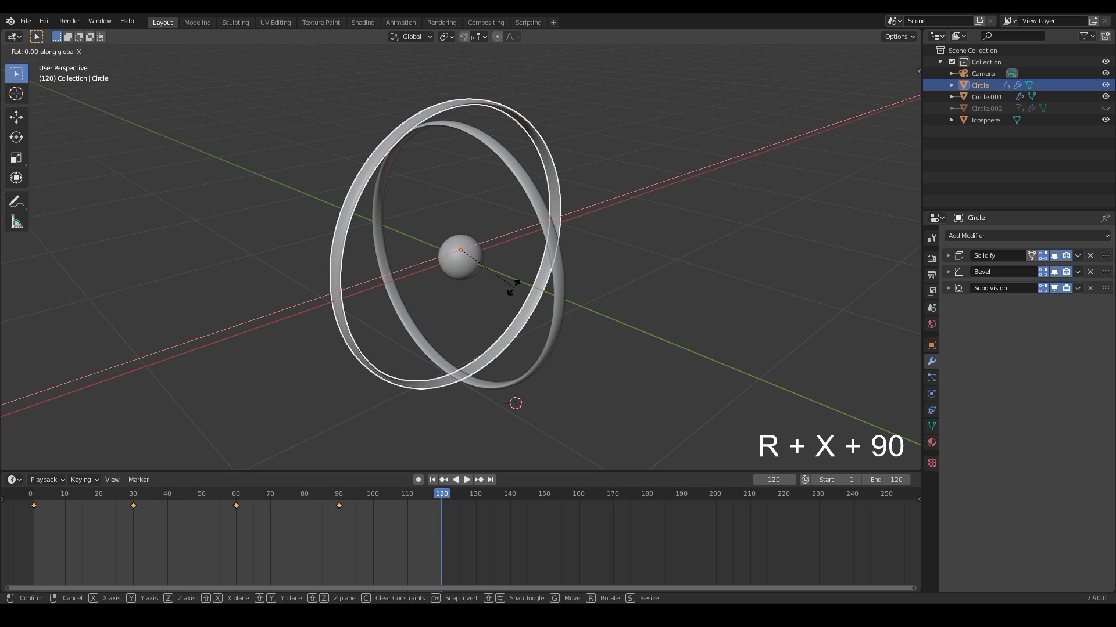
text(90)
key(Return)
key(i)
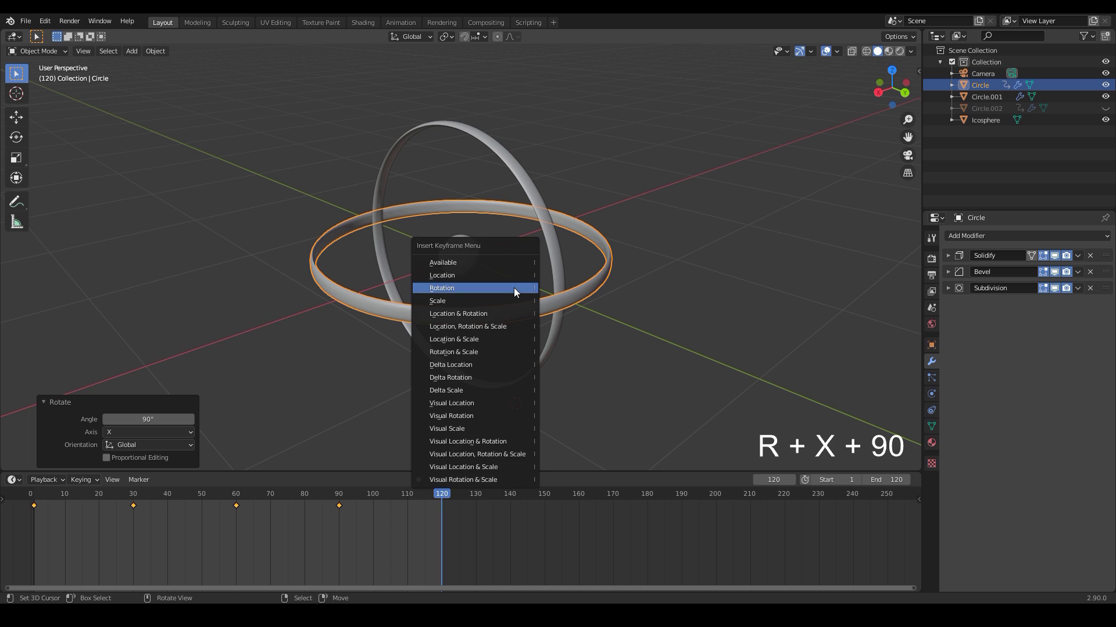
click(513, 288)
drag(442, 536, 374, 545)
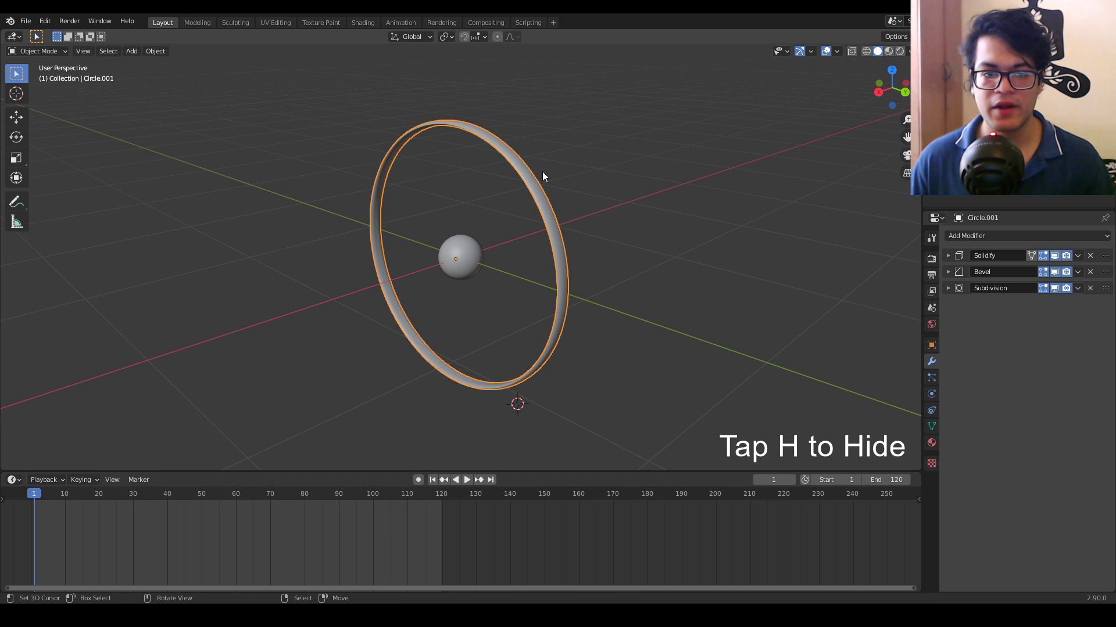
Keyframe Circle.001's rotation at frame 1, then rotate 90° about Y and key it at frame 30
key(i)
click(531, 172)
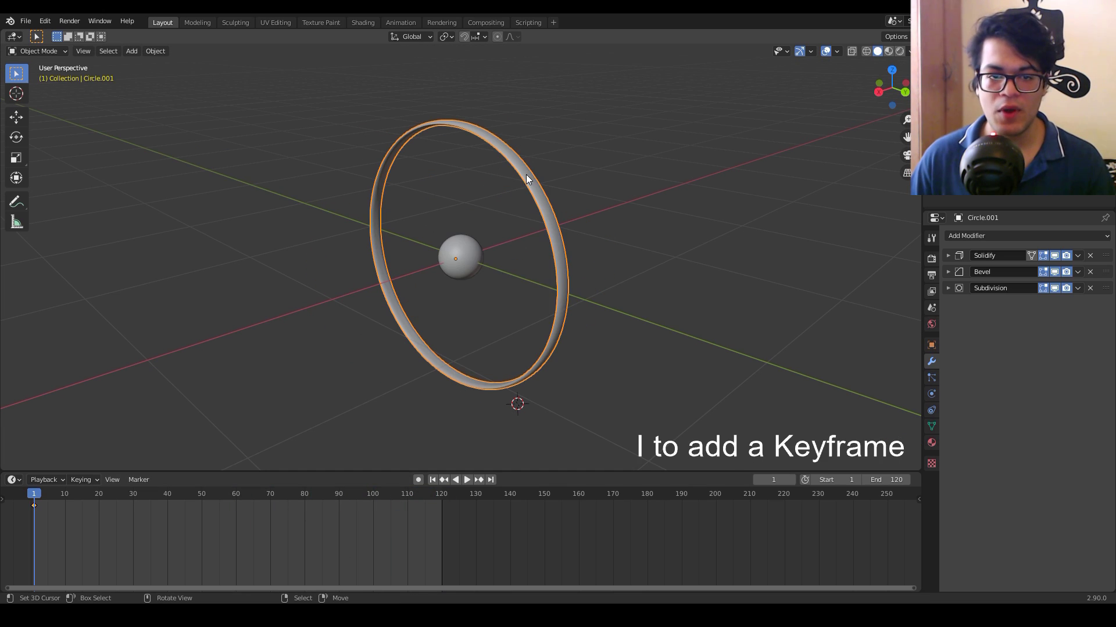
click(131, 529)
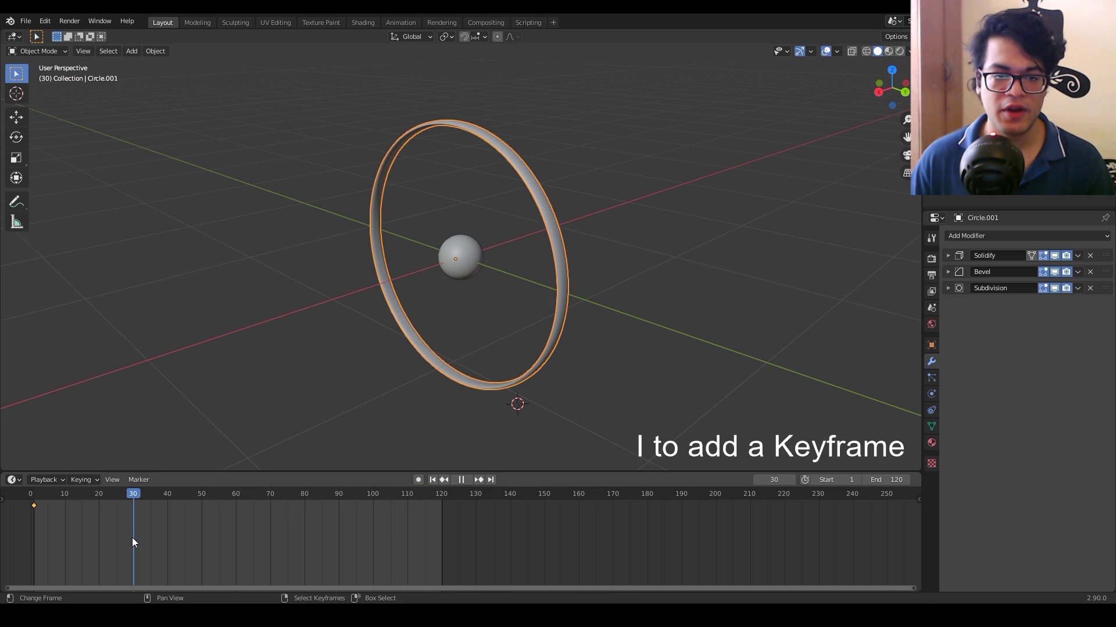
key(r)
key(y)
key(9)
key(0)
key(Return)
key(i)
click(463, 235)
At frame 60, rotate the second ring 90° about Y and keyframe its rotation
key(space)
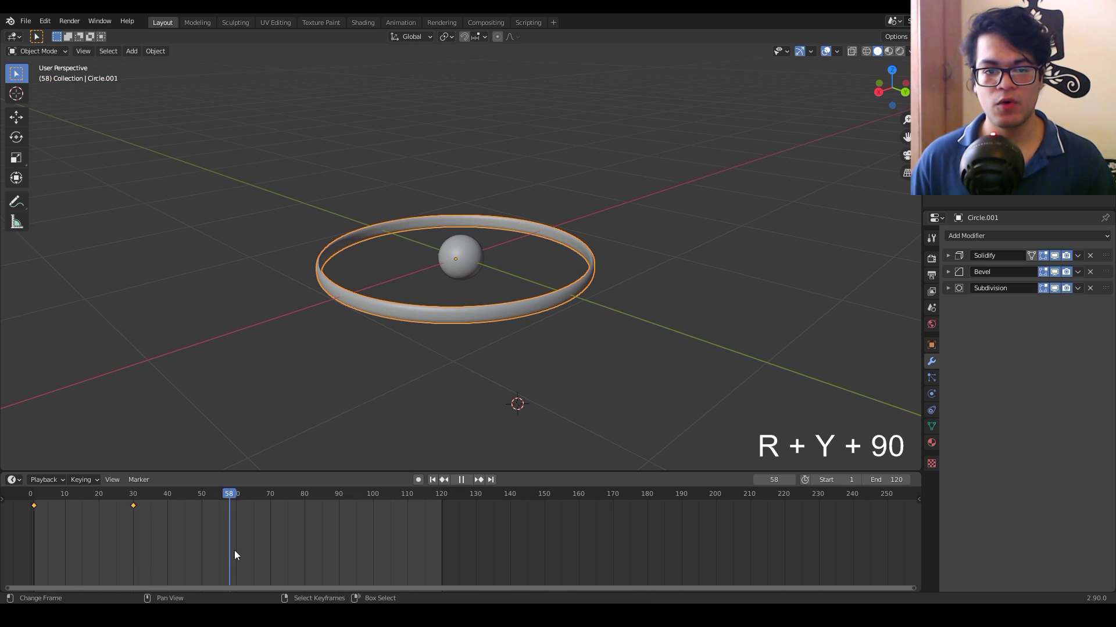
key(space)
key(r)
key(y)
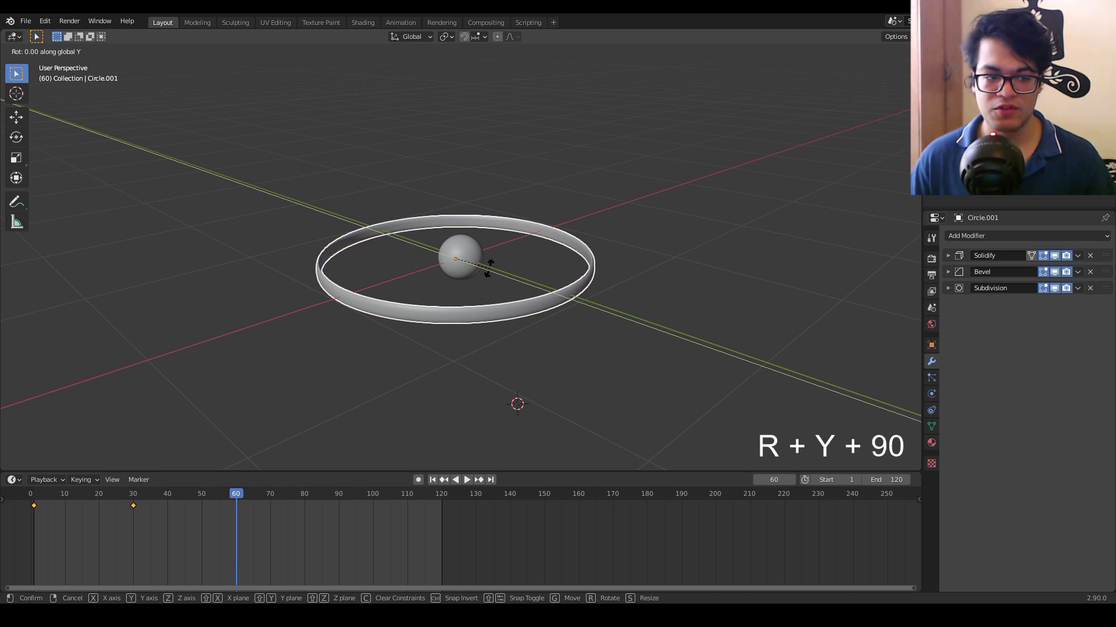
key(9)
key(0)
key(Return)
key(i)
click(489, 268)
At frame 90, rotate the second ring 90° about Y and keyframe its rotation
key(space)
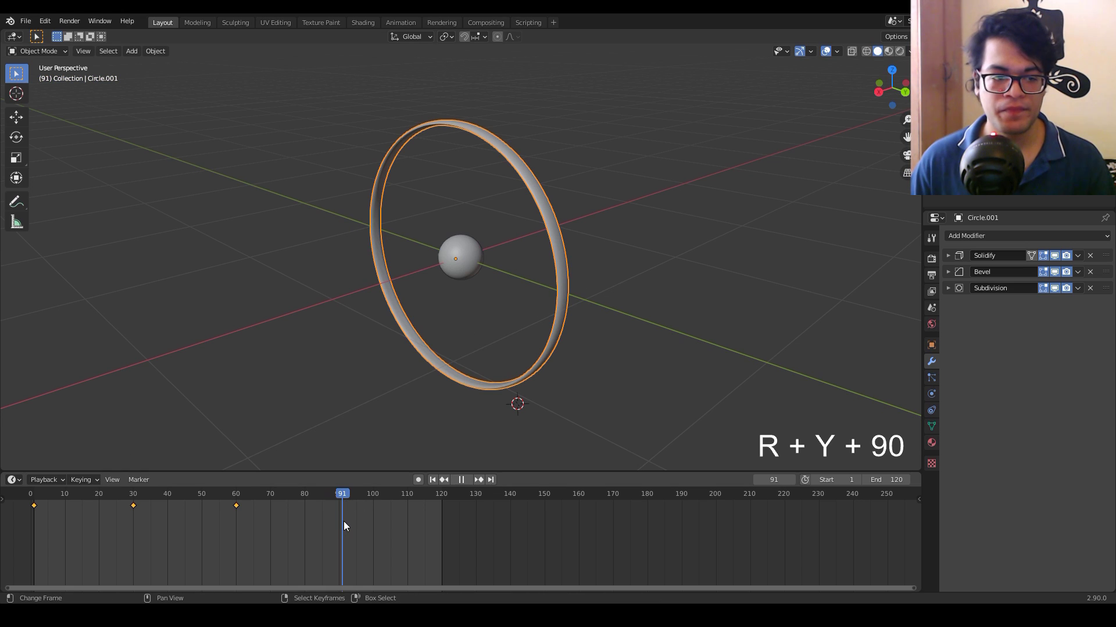
key(space)
key(r)
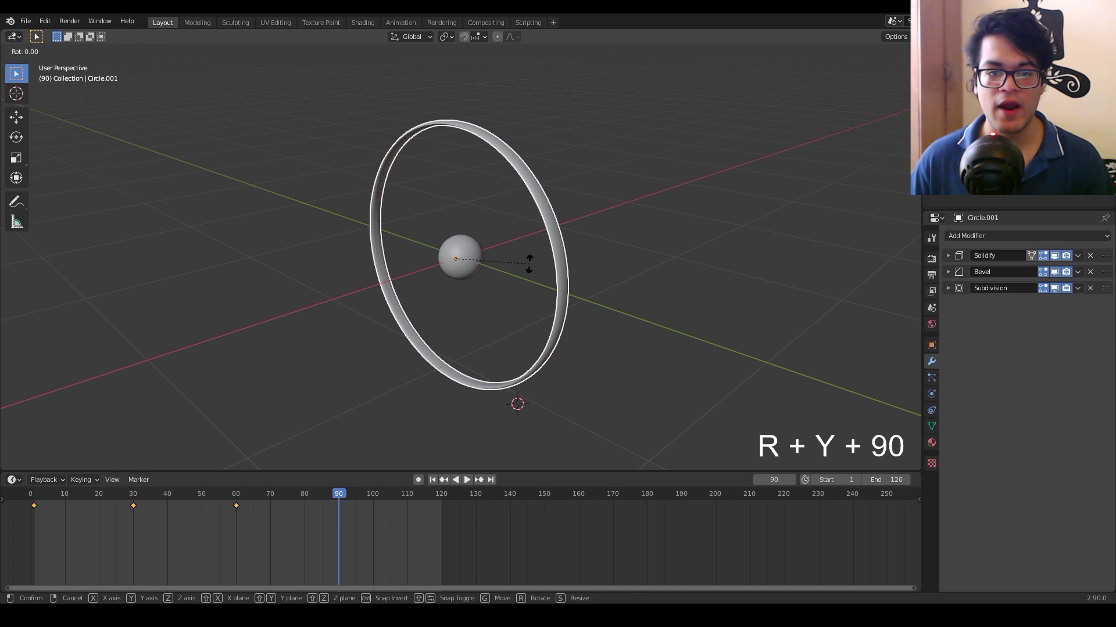
key(y)
key(9)
key(0)
key(Return)
key(i)
click(529, 264)
At frame 120, rotate the ring 90° about Y, keyframe it, then play and scrub the animation
key(space)
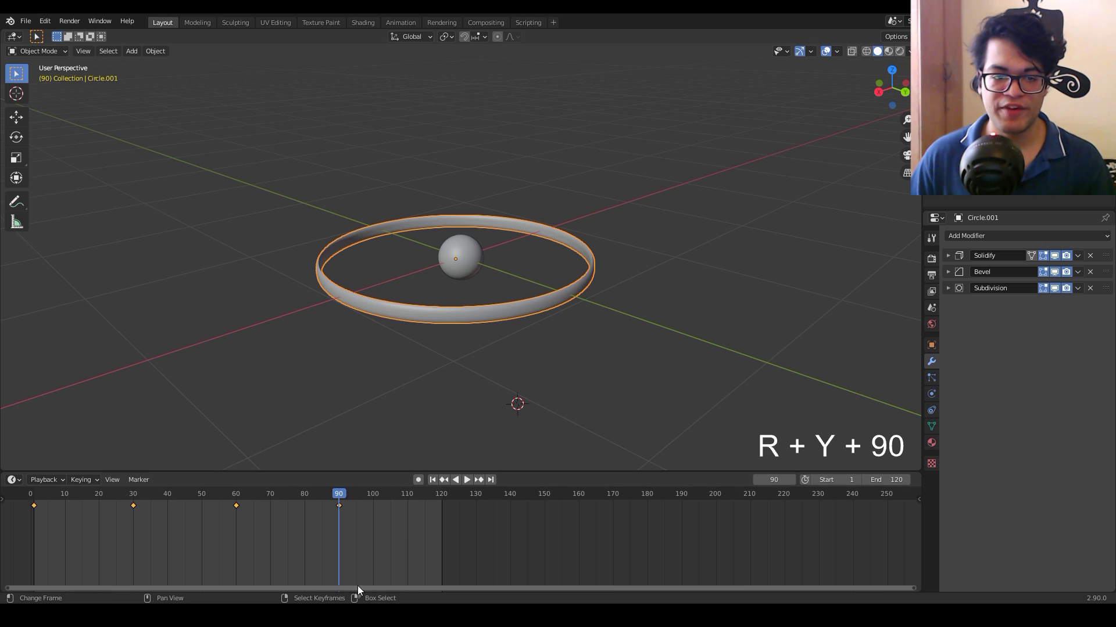
key(space)
key(r)
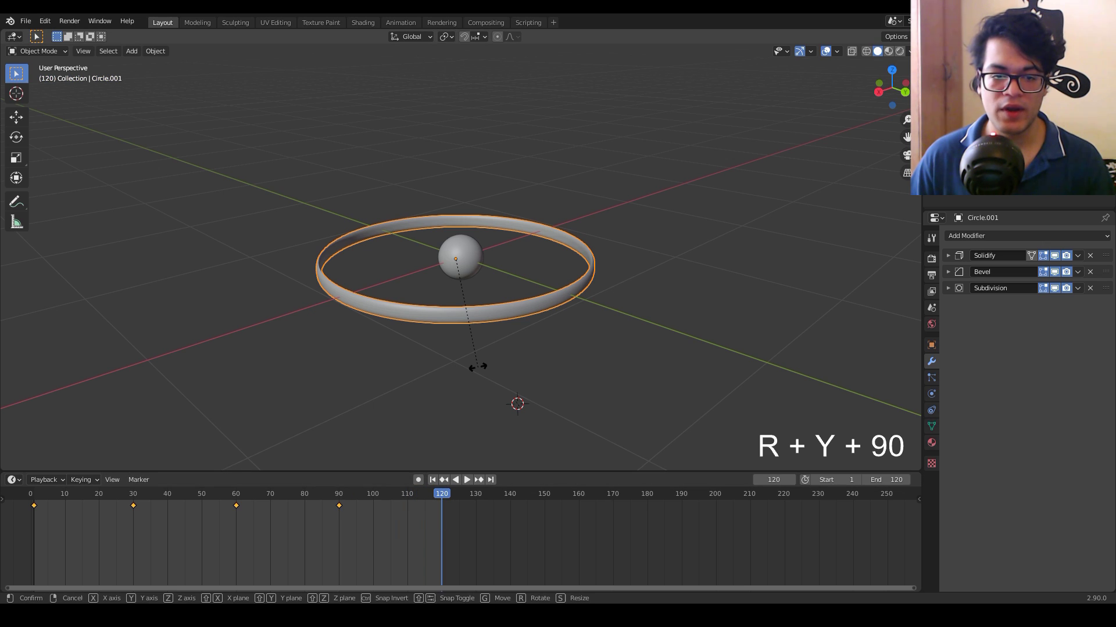
key(y)
key(9)
key(0)
key(Return)
key(i)
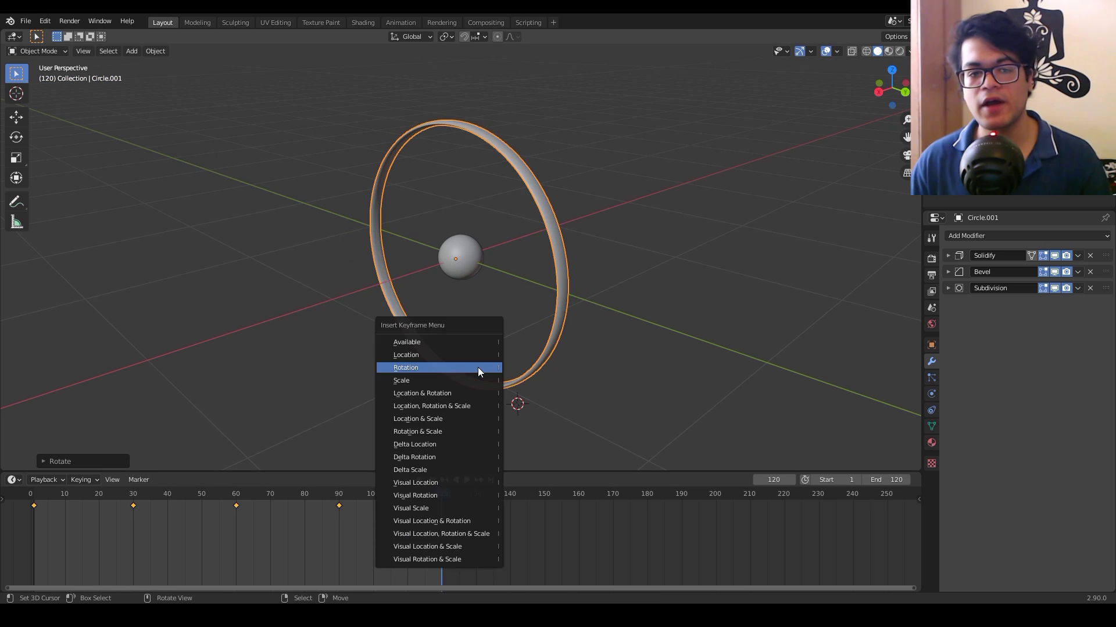
click(478, 367)
key(space)
drag(409, 549, 34, 528)
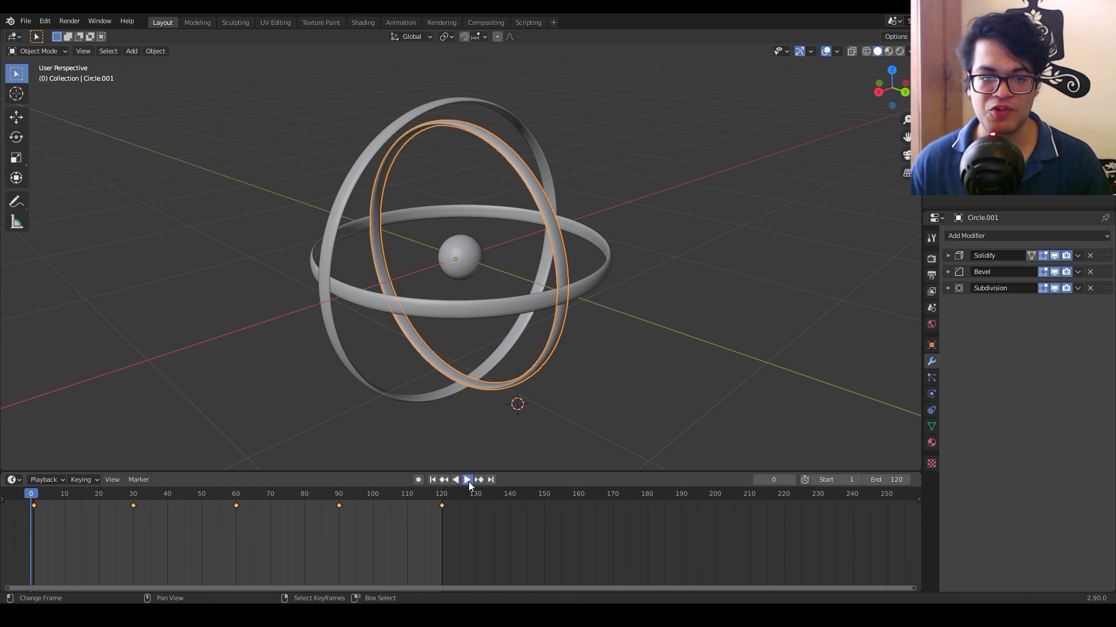
click(468, 482)
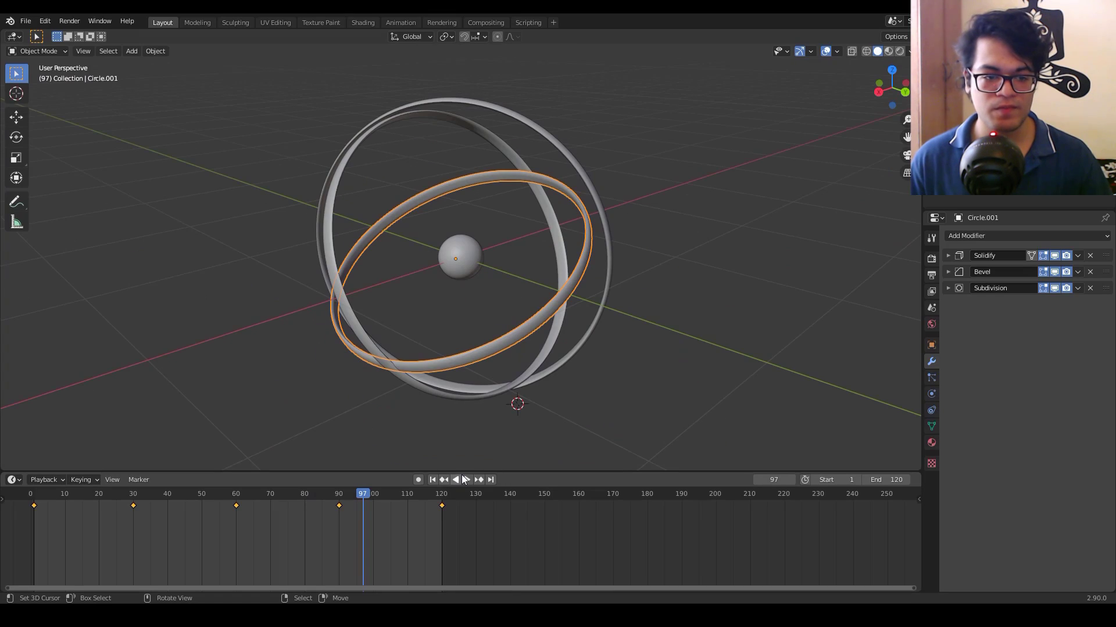
Select the outer ring Circle.002 and box-select all its rotation keyframes in the timeline
middle_drag(323, 260, 329, 277)
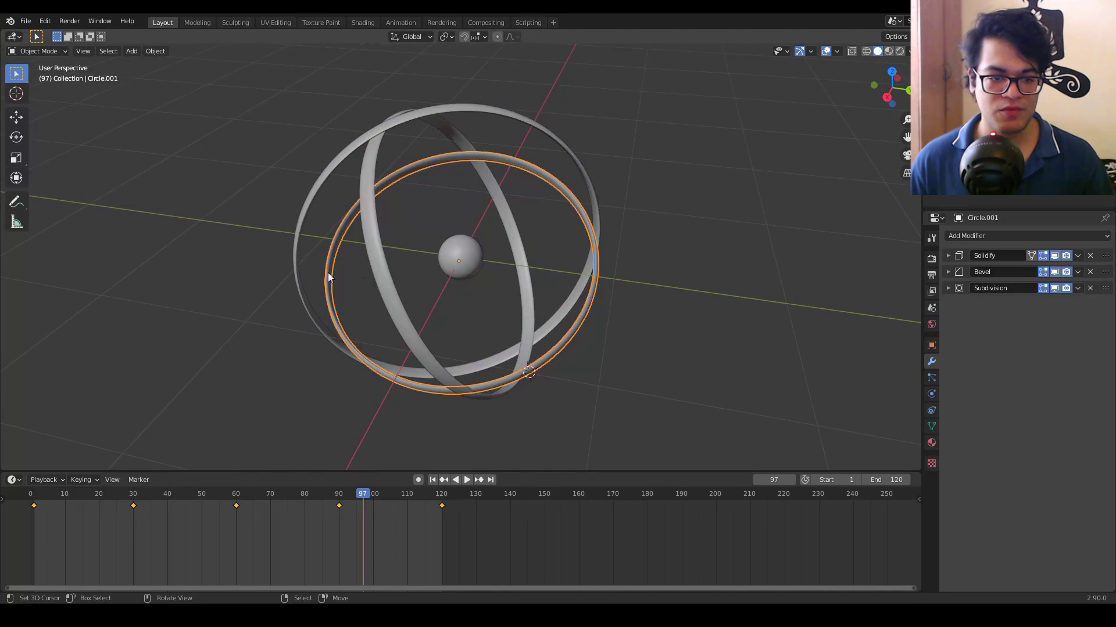
click(290, 238)
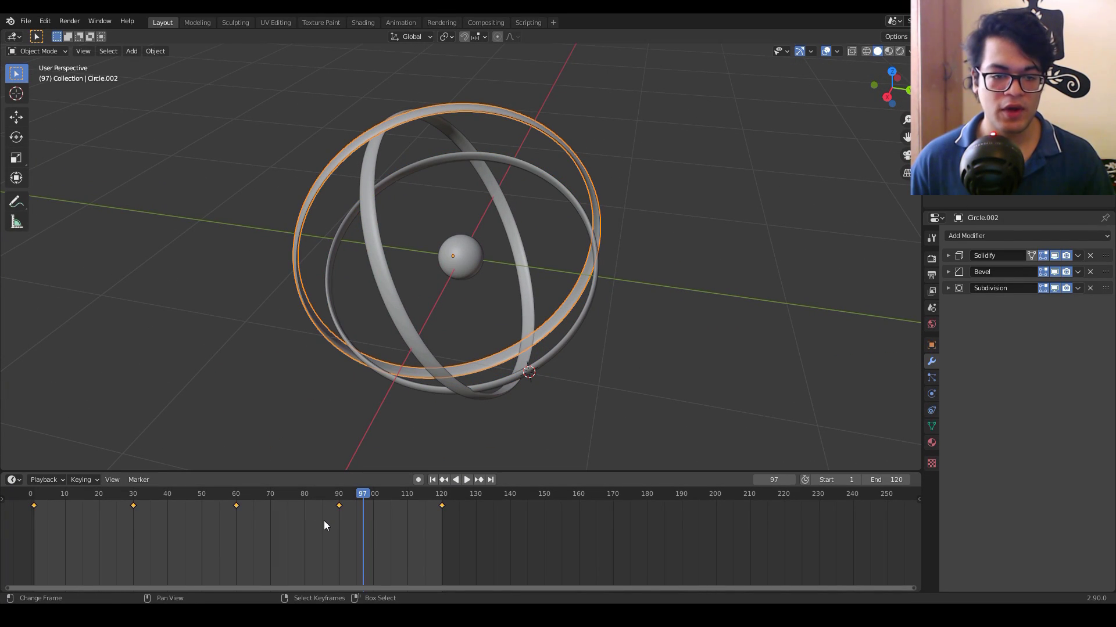
key(b)
drag(486, 558, 29, 486)
key(b)
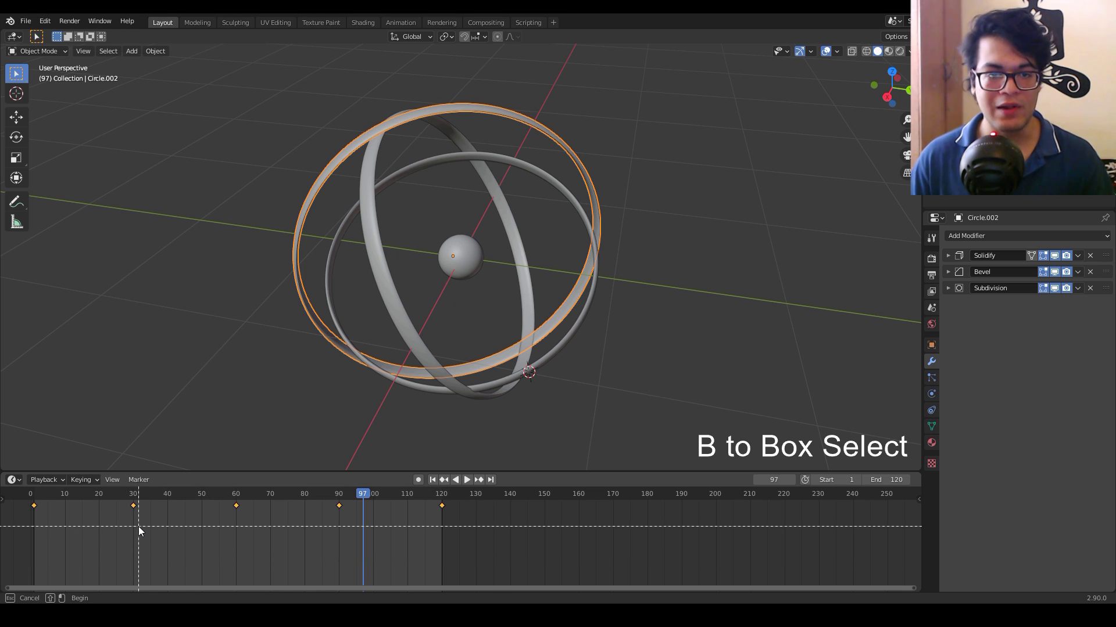
drag(32, 581, 374, 521)
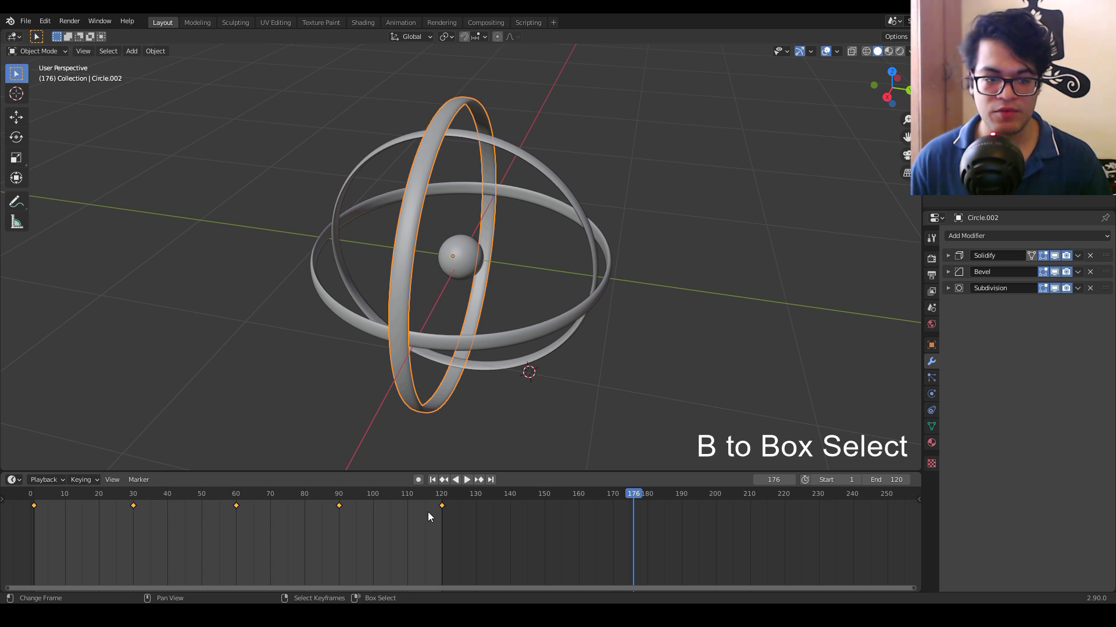
key(v)
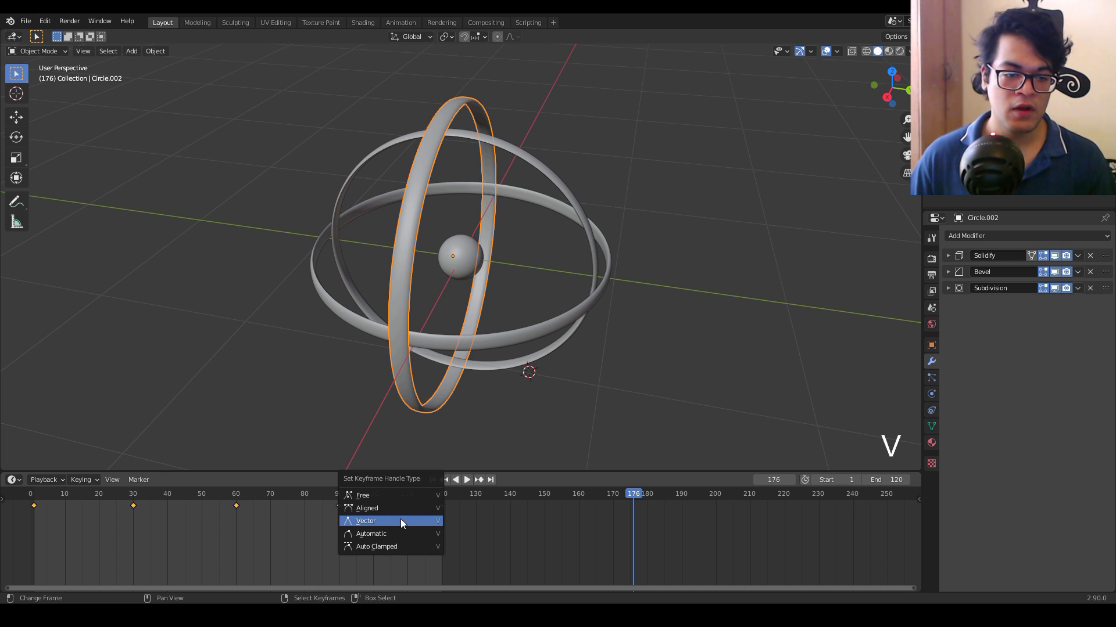
Set the keyframe handles of the outer, horizontal and vertical rings to Vector
click(401, 521)
click(488, 352)
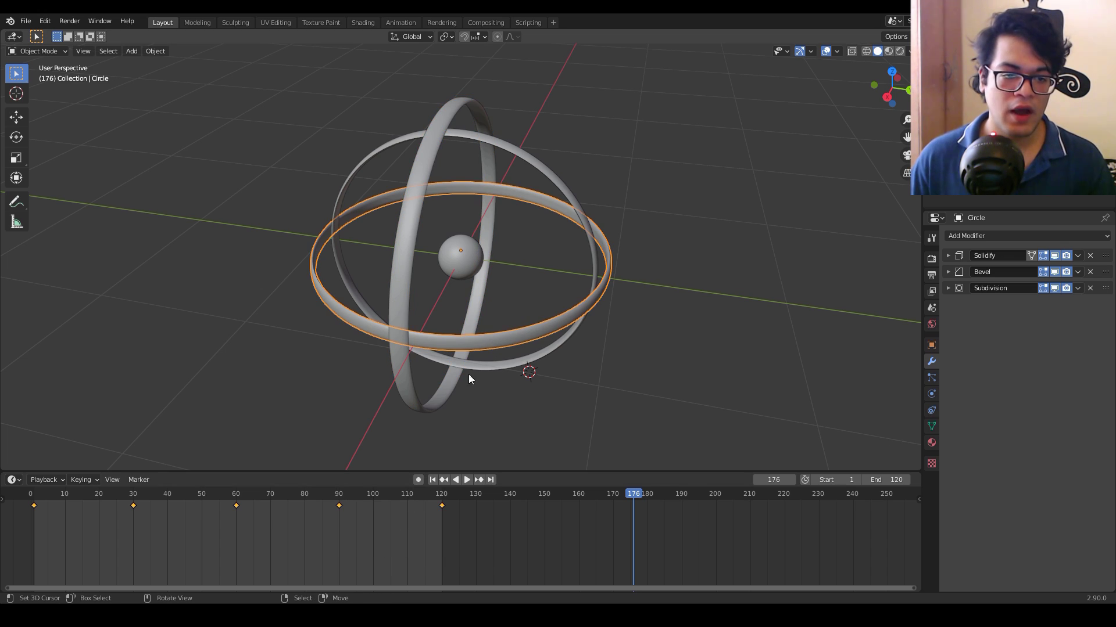
click(339, 534)
key(v)
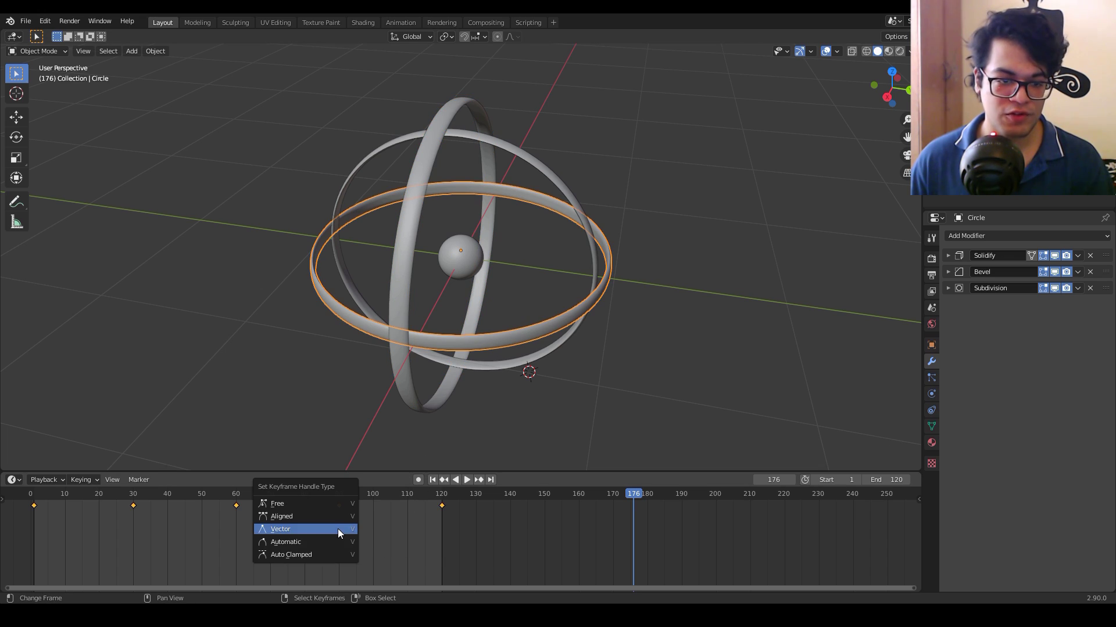
click(502, 366)
click(345, 525)
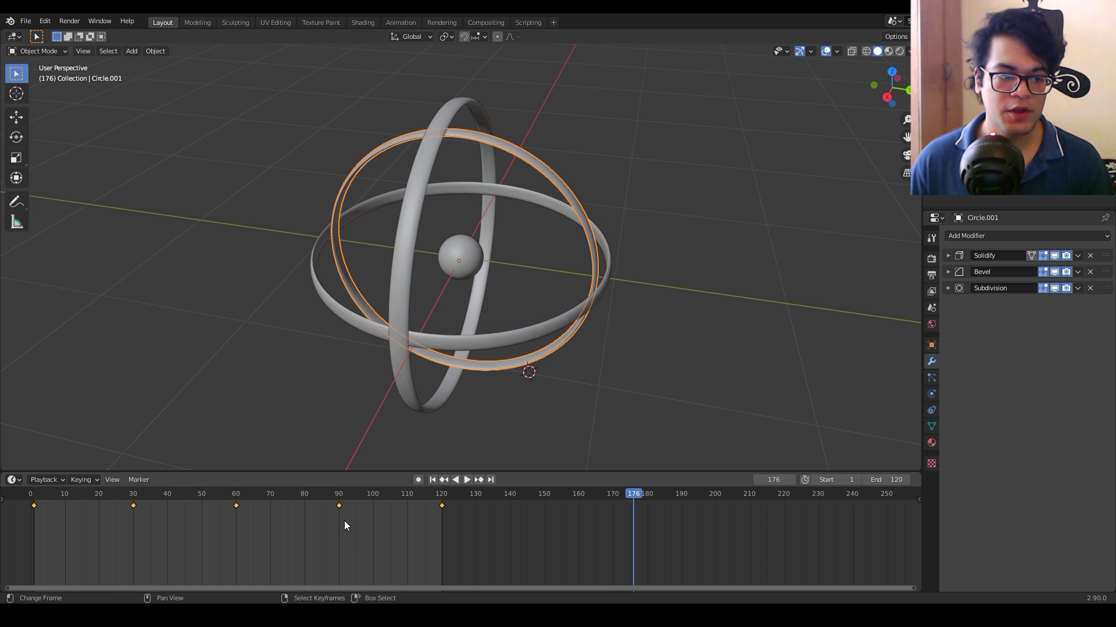
key(v)
click(344, 521)
Play the animation from frame 1 with the timeline briefly collapsed, then stop playback
click(432, 479)
click(467, 480)
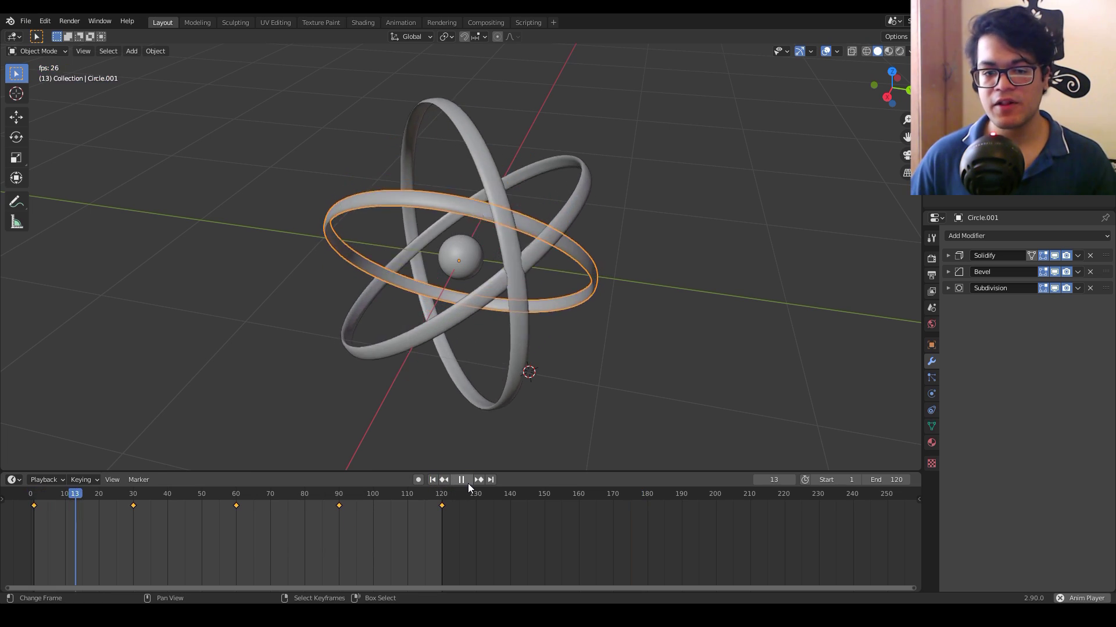
drag(523, 472, 520, 587)
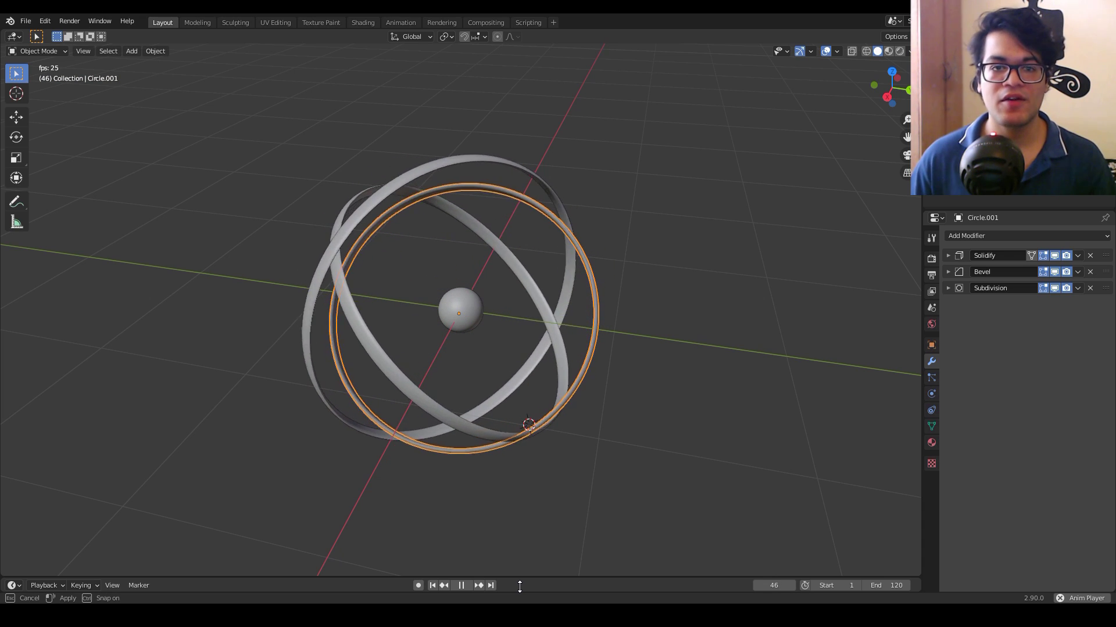
drag(519, 587, 519, 473)
key(Escape)
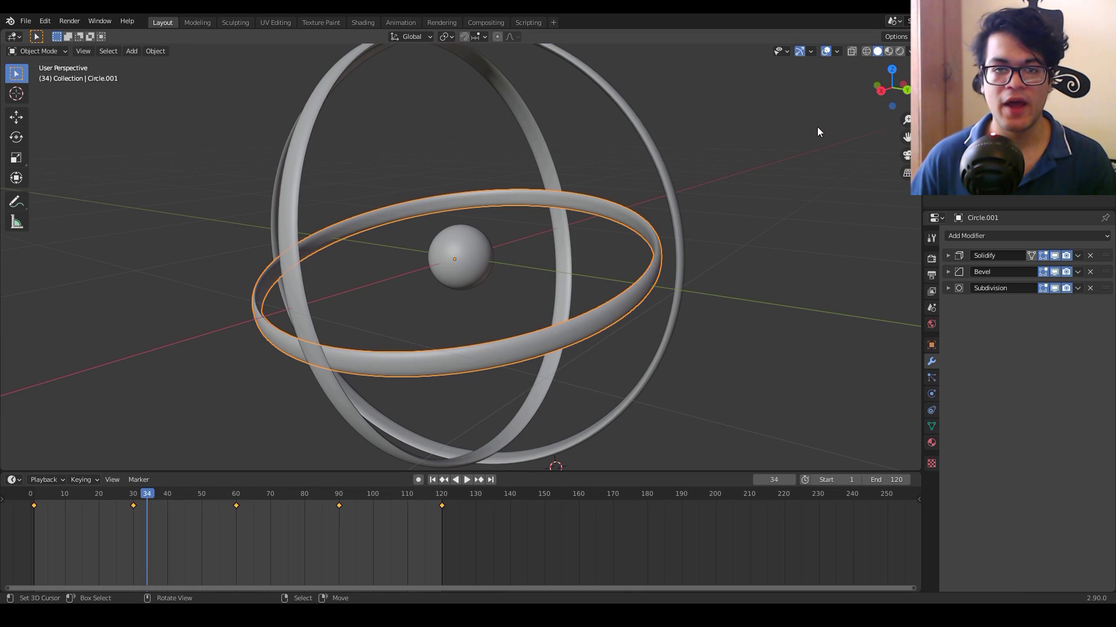
In rendered view, set the world Color to an Environment Texture loaded with studio.exr
click(899, 51)
mouse_move(613, 372)
middle_down()
mouse_move(520, 339)
mouse_move(554, 378)
mouse_move(602, 330)
middle_up()
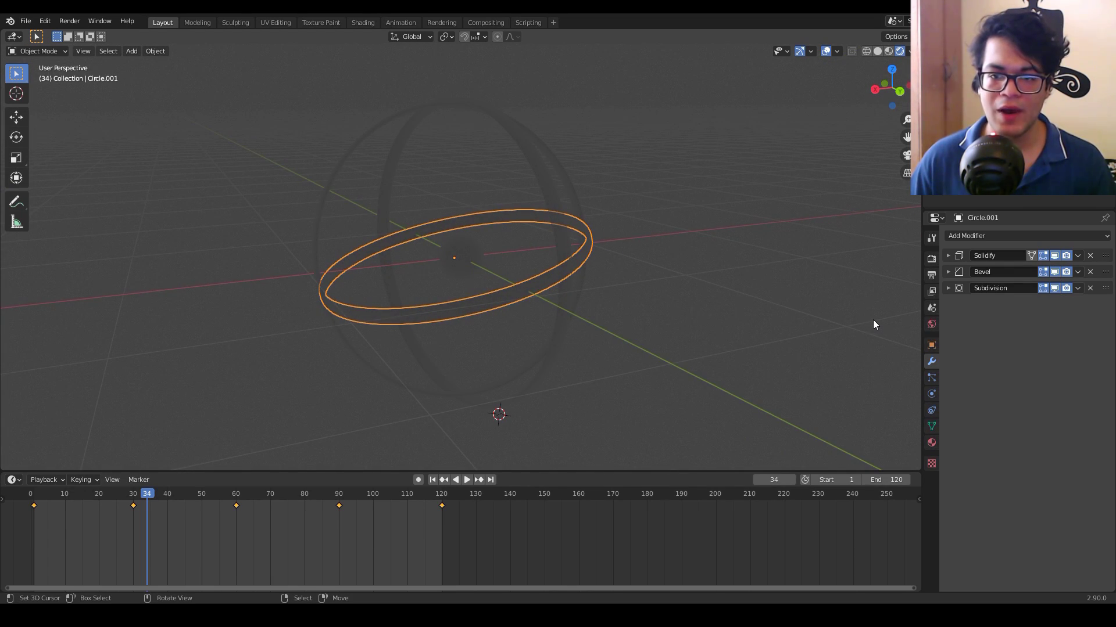
click(931, 324)
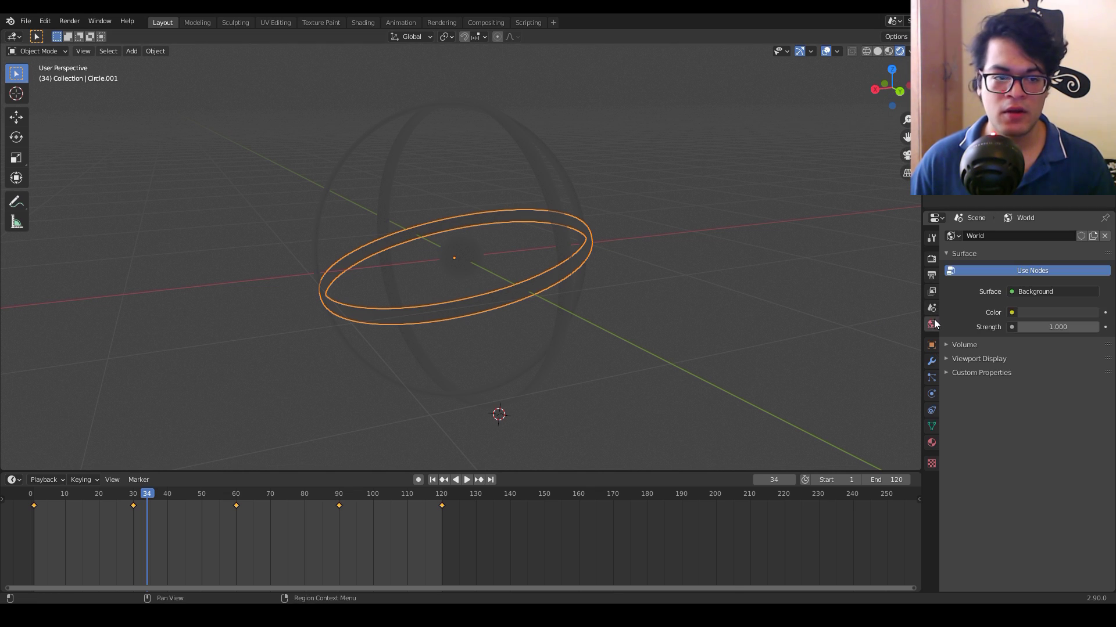
click(1011, 313)
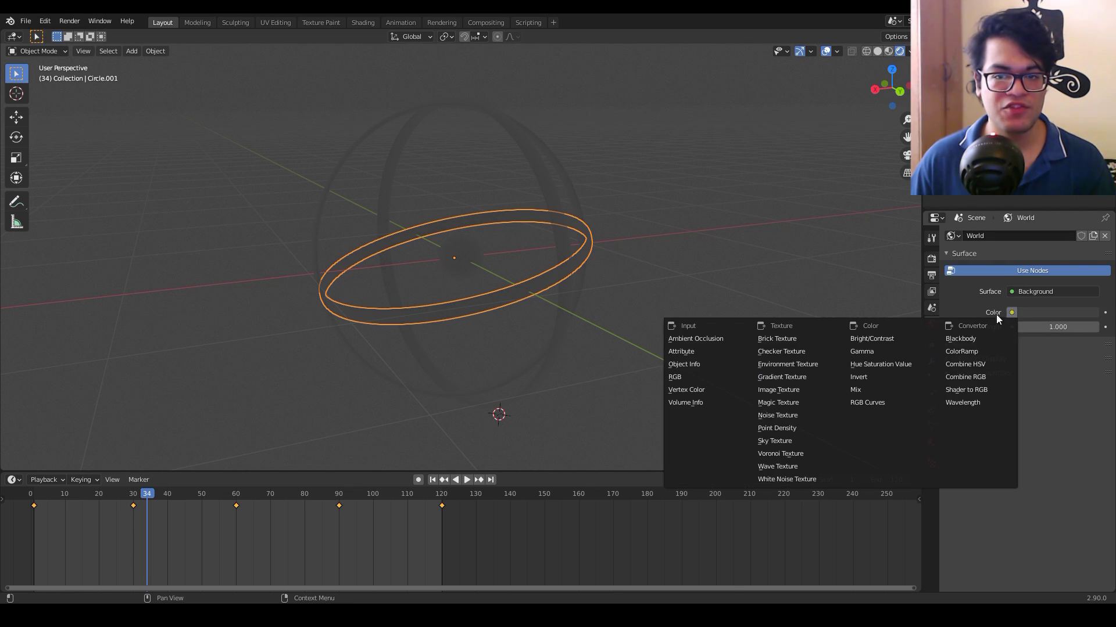
click(814, 365)
click(1069, 328)
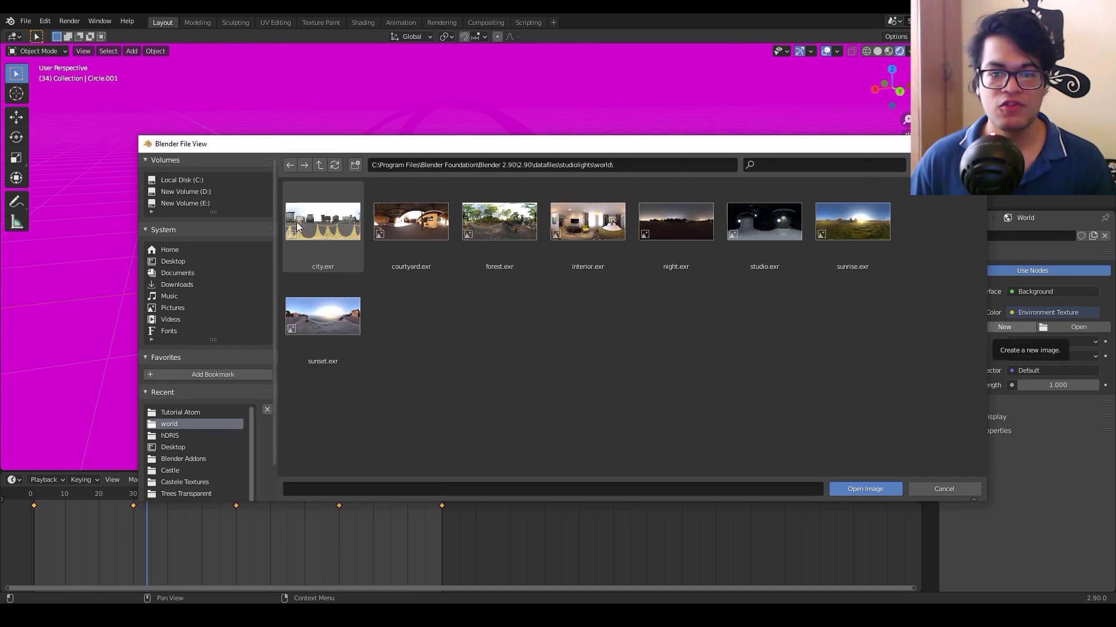
double_click(748, 241)
Inspect the HDRI-lit gyroscope from different angles, then show the render settings
scroll(755, 256, down, 3)
mouse_move(730, 283)
middle_down()
mouse_move(594, 231)
mouse_move(643, 269)
mouse_move(724, 273)
middle_up()
scroll(642, 269, up, 2)
scroll(714, 275, up, 2)
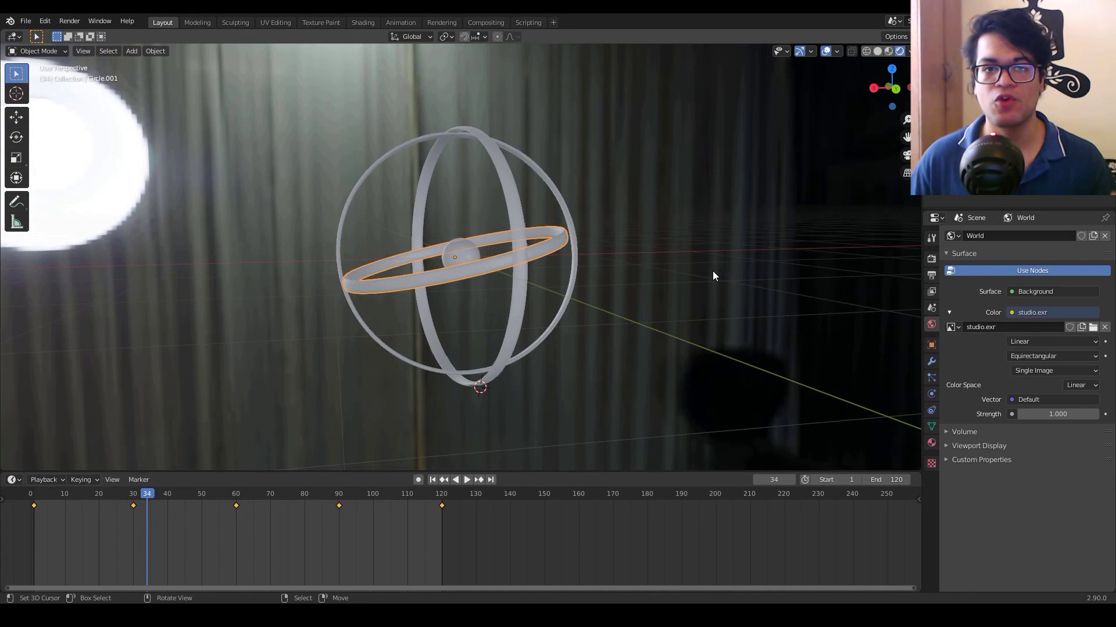
click(925, 259)
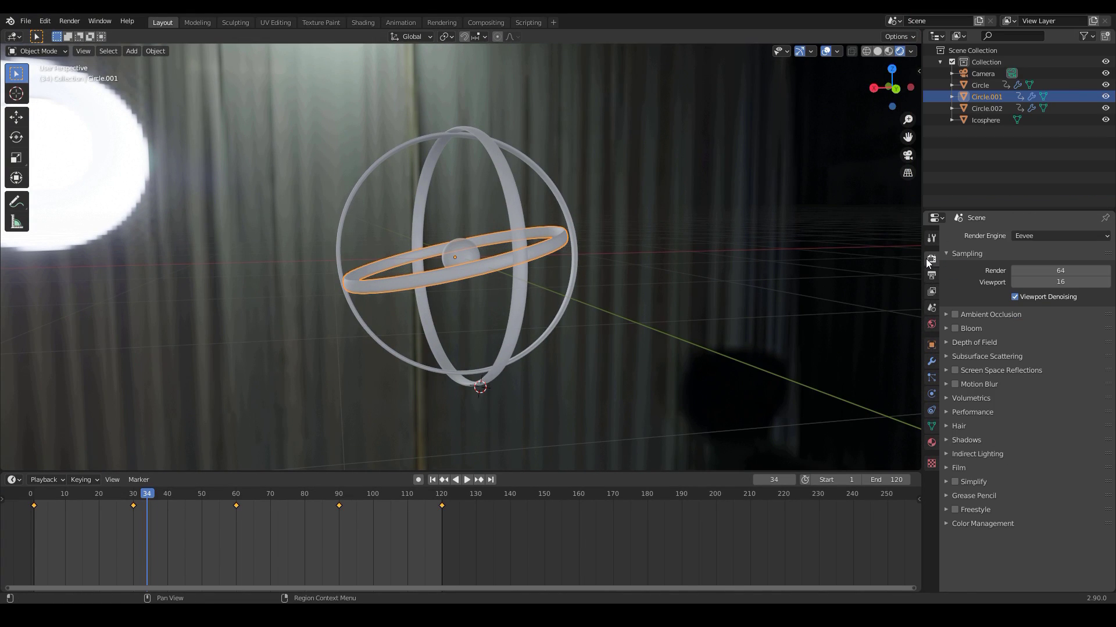
Make the Eevee render's film background transparent
click(974, 467)
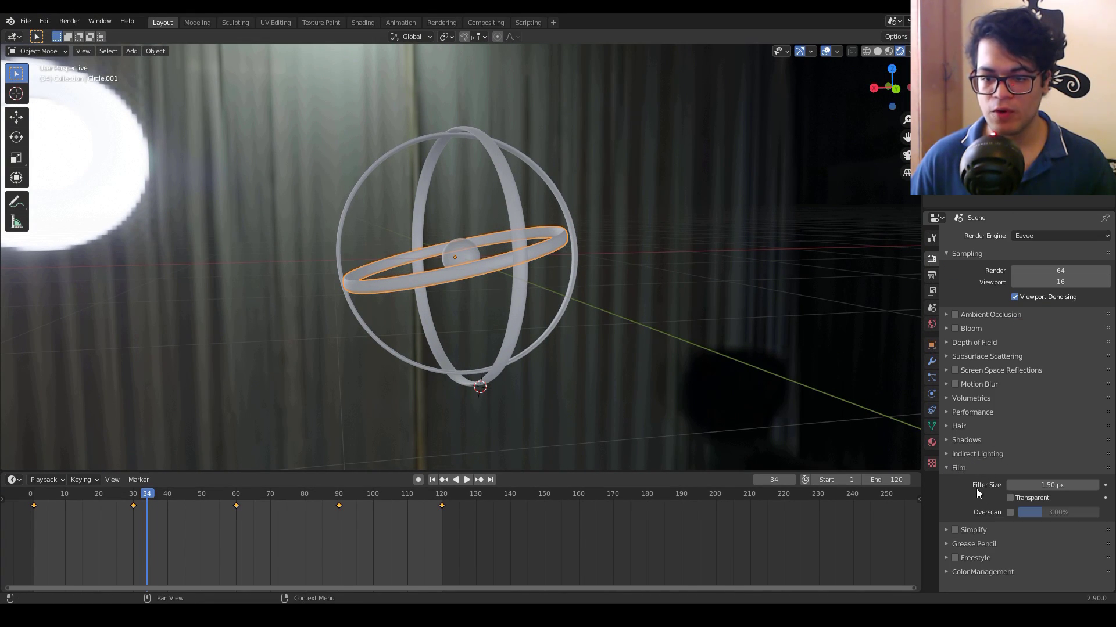
click(1009, 499)
scroll(464, 280, up, 3)
middle_drag(463, 280, 573, 277)
scroll(589, 278, down, 3)
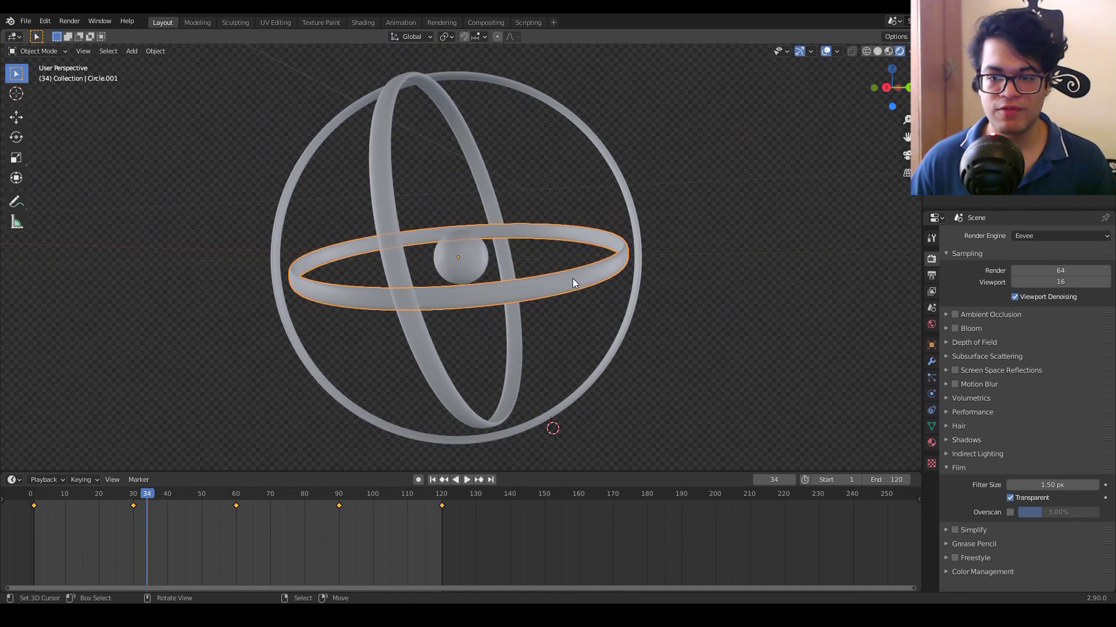
Turn on Bloom in the Eevee render settings
click(955, 328)
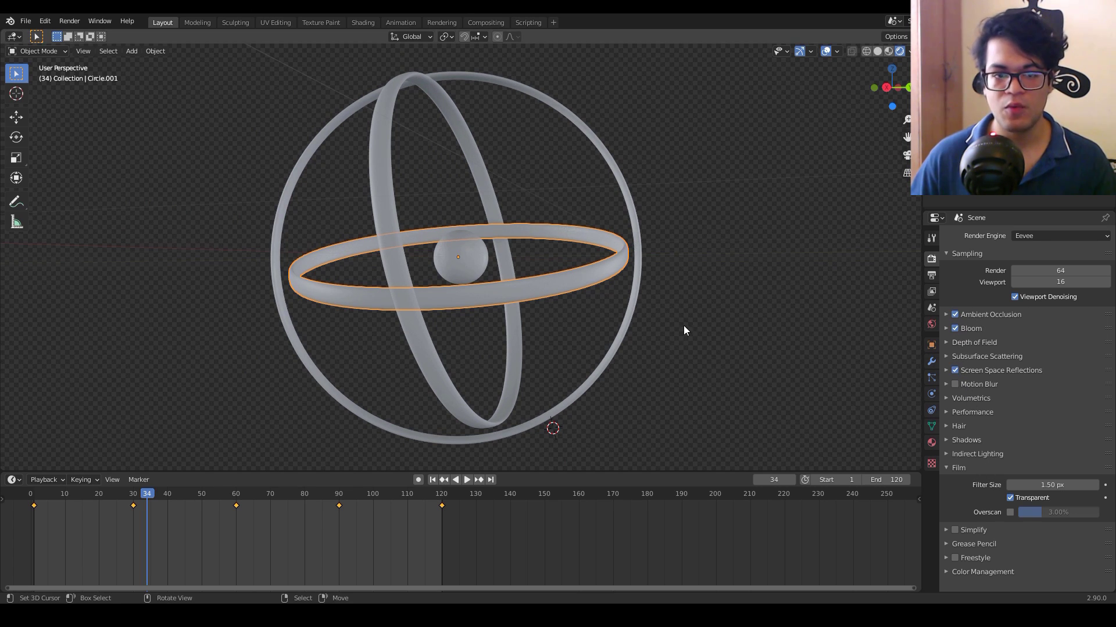
scroll(683, 325, down, 2)
scroll(630, 329, up, 4)
middle_drag(630, 329, 613, 328)
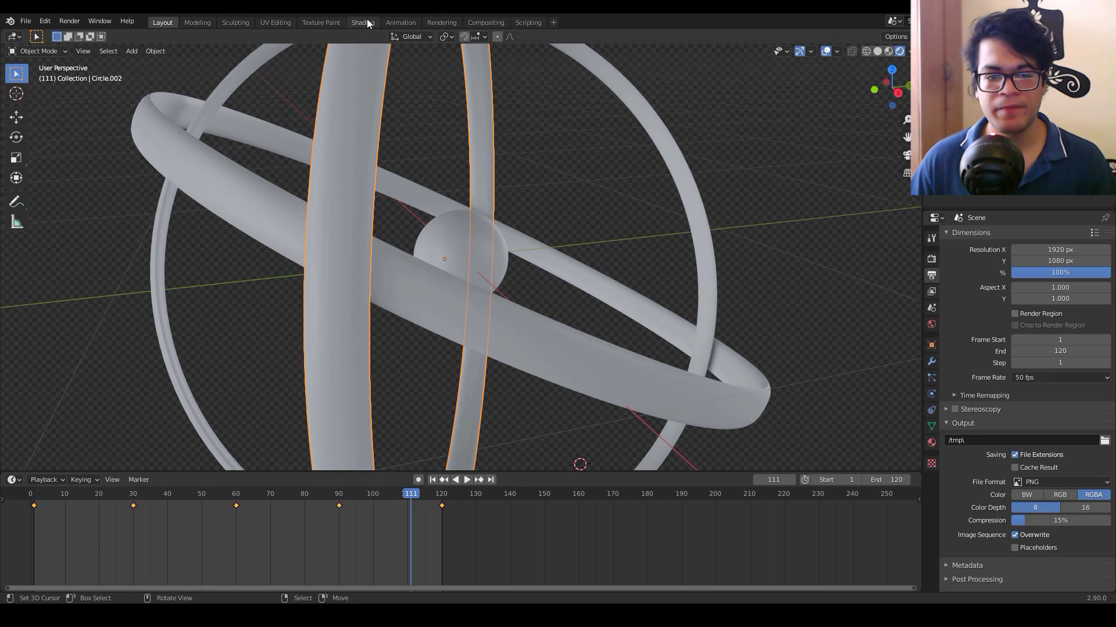
Create a new material named 'ring' for the selected ring in the Shading workspace
click(367, 22)
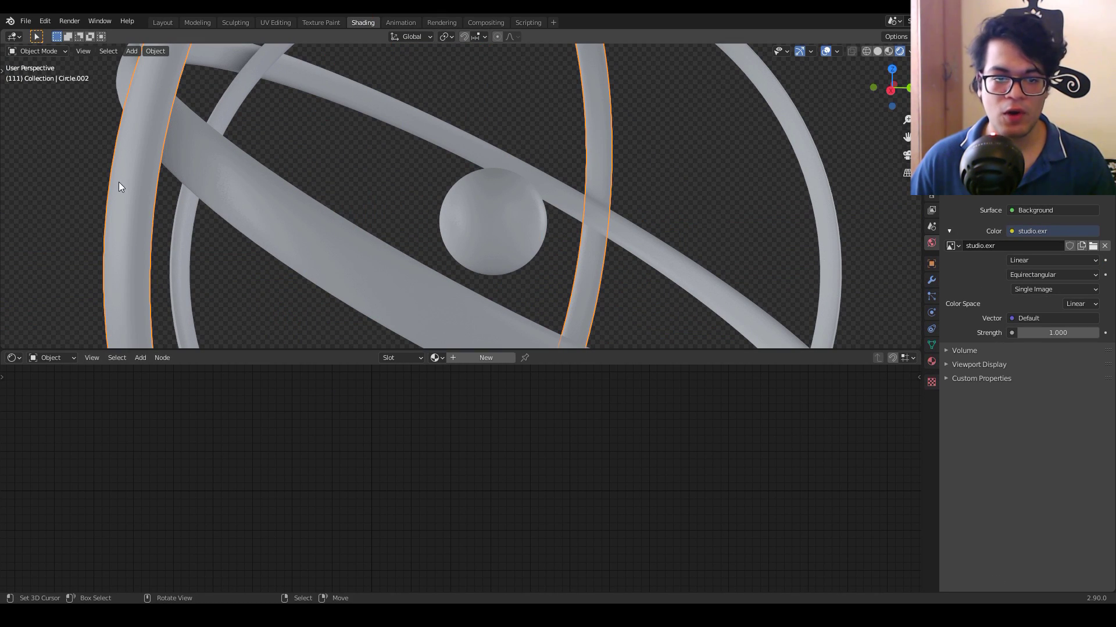
click(487, 357)
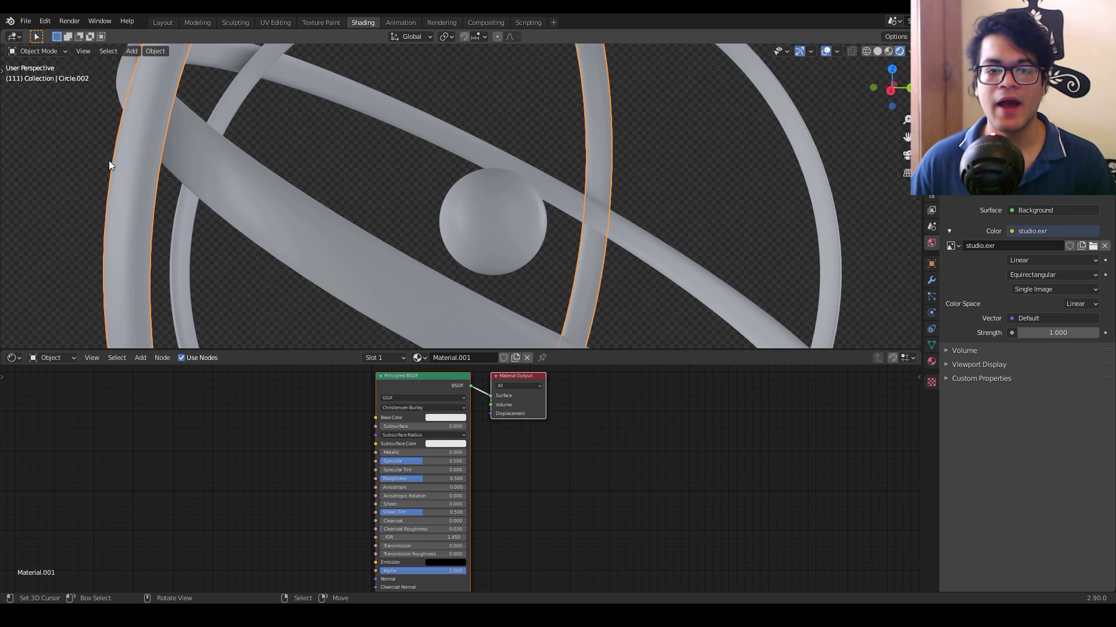
click(462, 357)
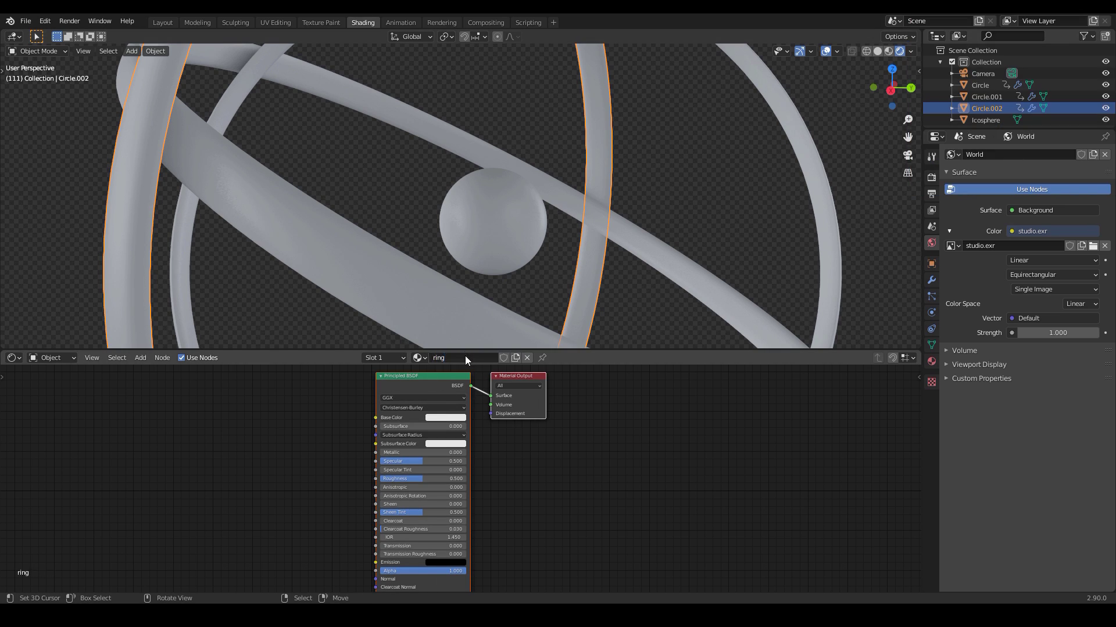
Assign the existing 'ring' material to the diagonal ring Circle and the outer ring Circle.001
click(275, 198)
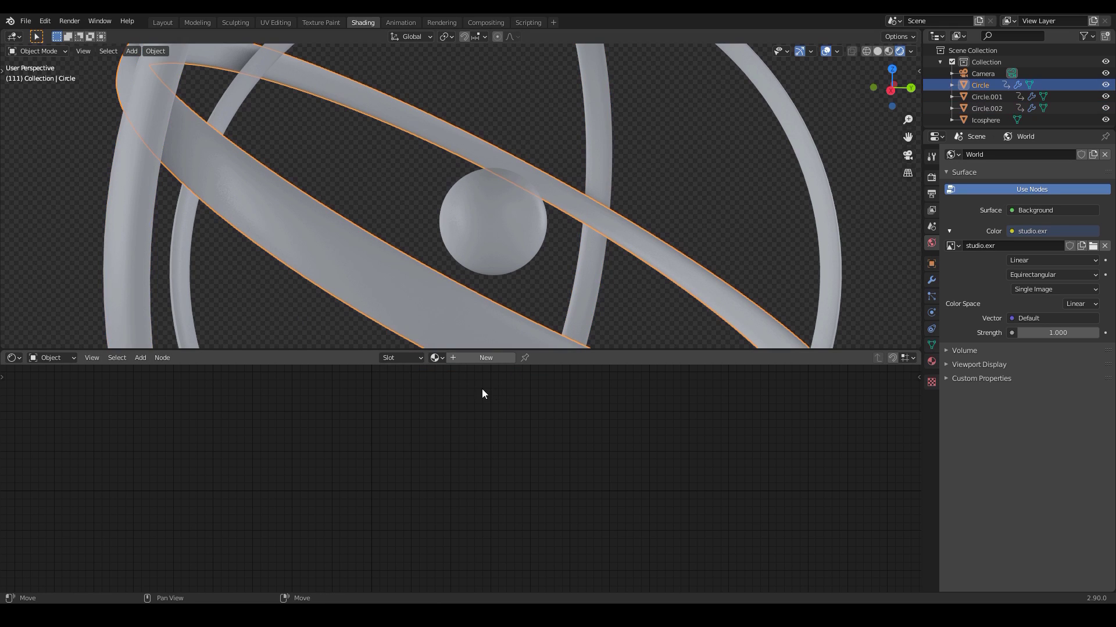
click(438, 358)
click(459, 386)
click(600, 164)
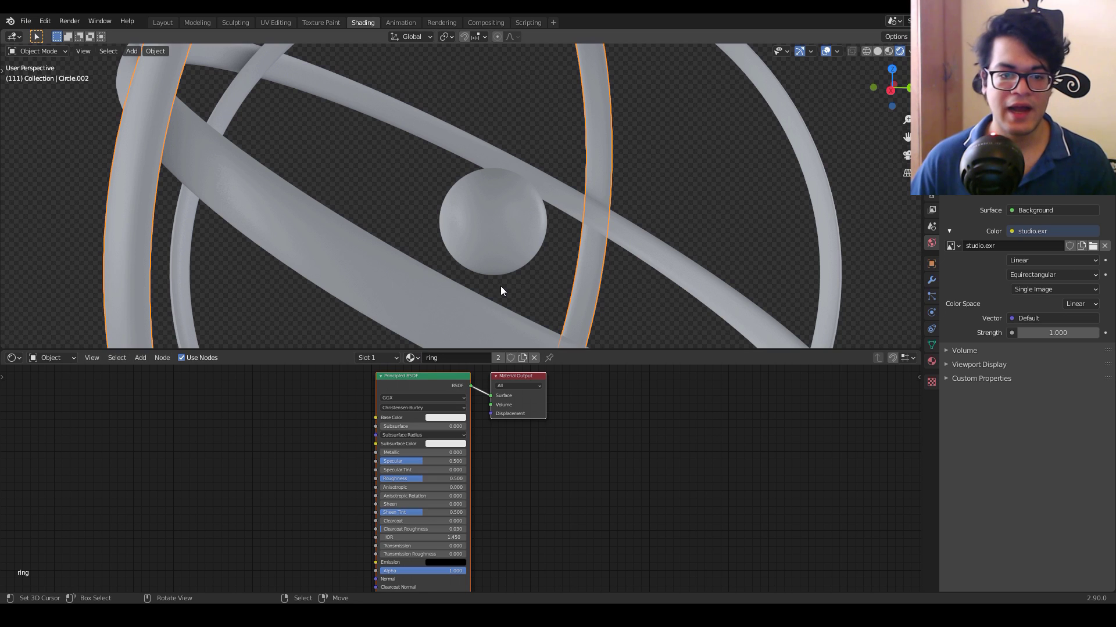
click(604, 231)
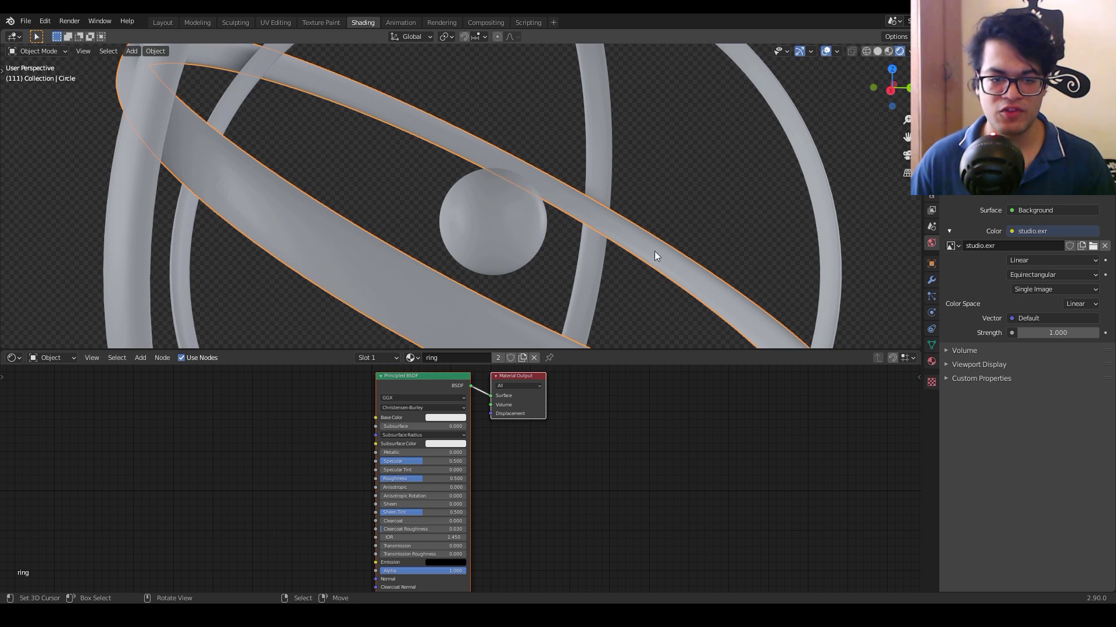
click(804, 200)
click(434, 358)
click(448, 386)
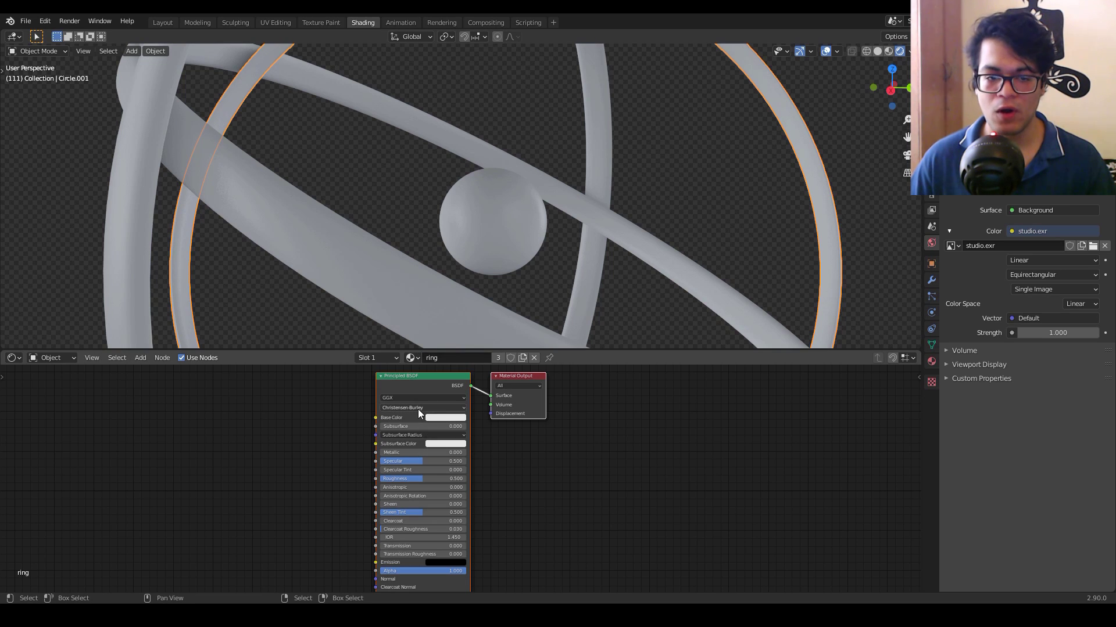
Duplicate the Principled BSDF and set Metallic to 1 on both shaders
scroll(261, 468, up, 2)
middle_drag(262, 468, 553, 579)
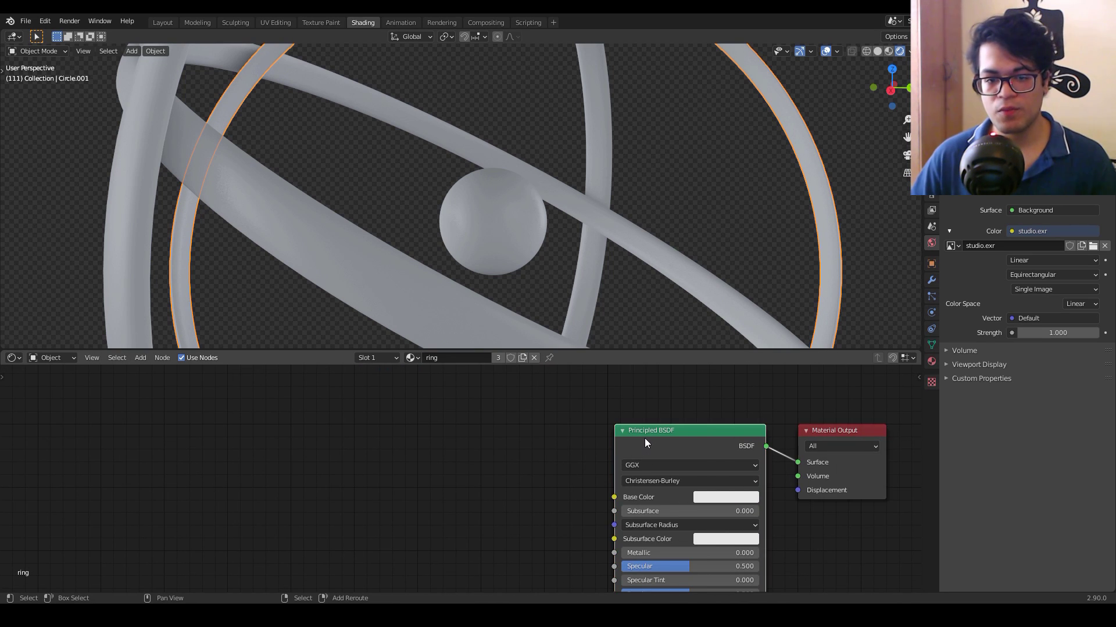
key(shift+d)
click(457, 441)
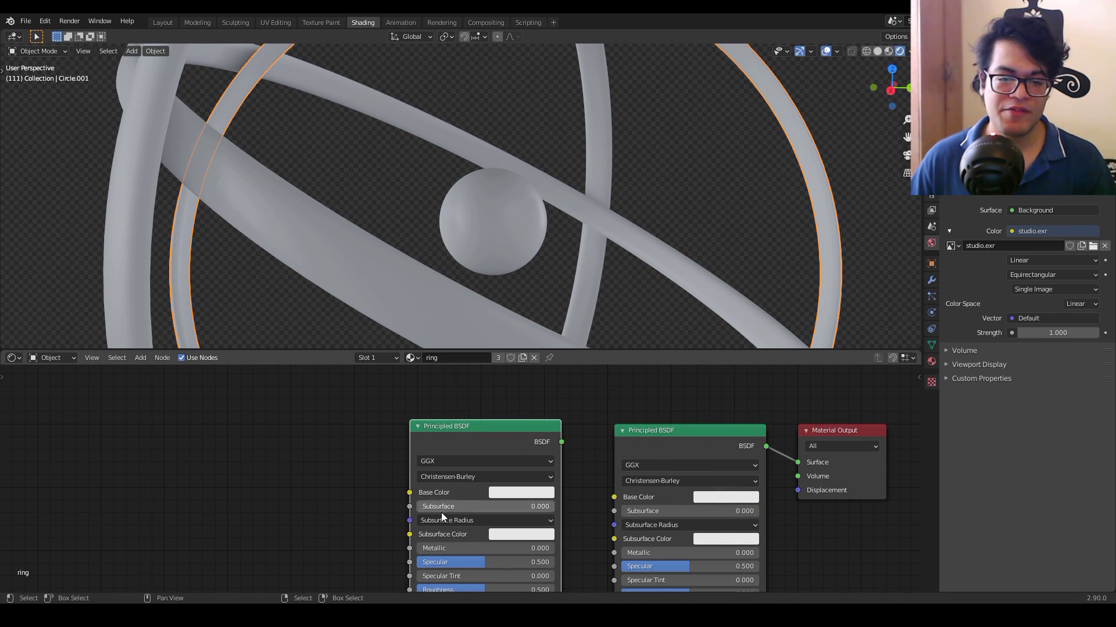
click(473, 548)
text(1)
key(Return)
click(624, 553)
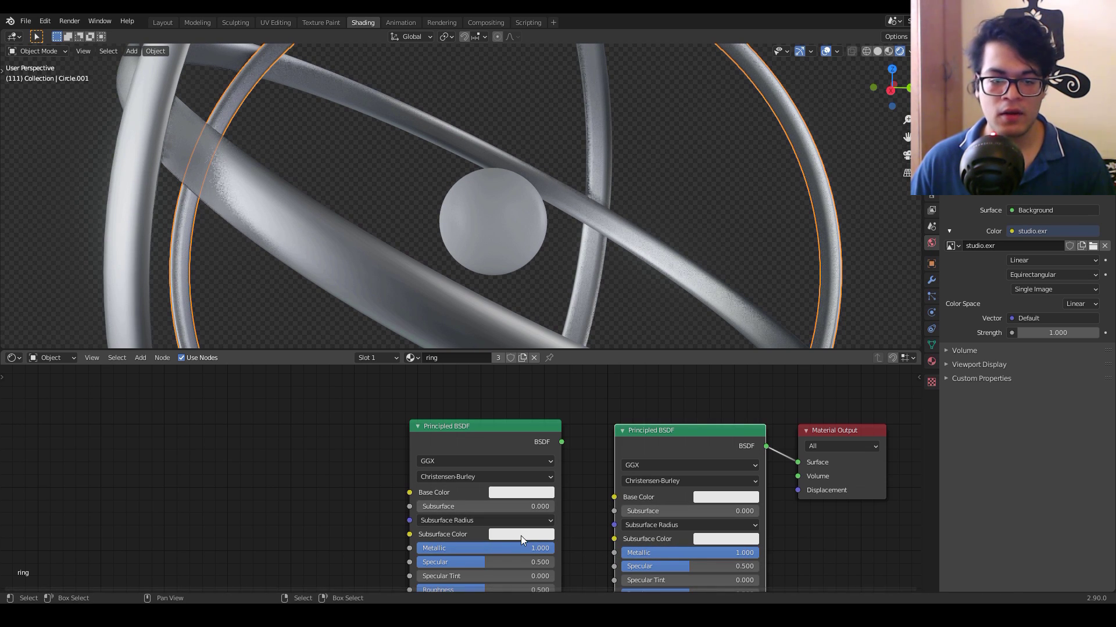
Raise the left shader's Specular to 1 and darken its Base Color to about 0.202 grey
drag(497, 561, 552, 562)
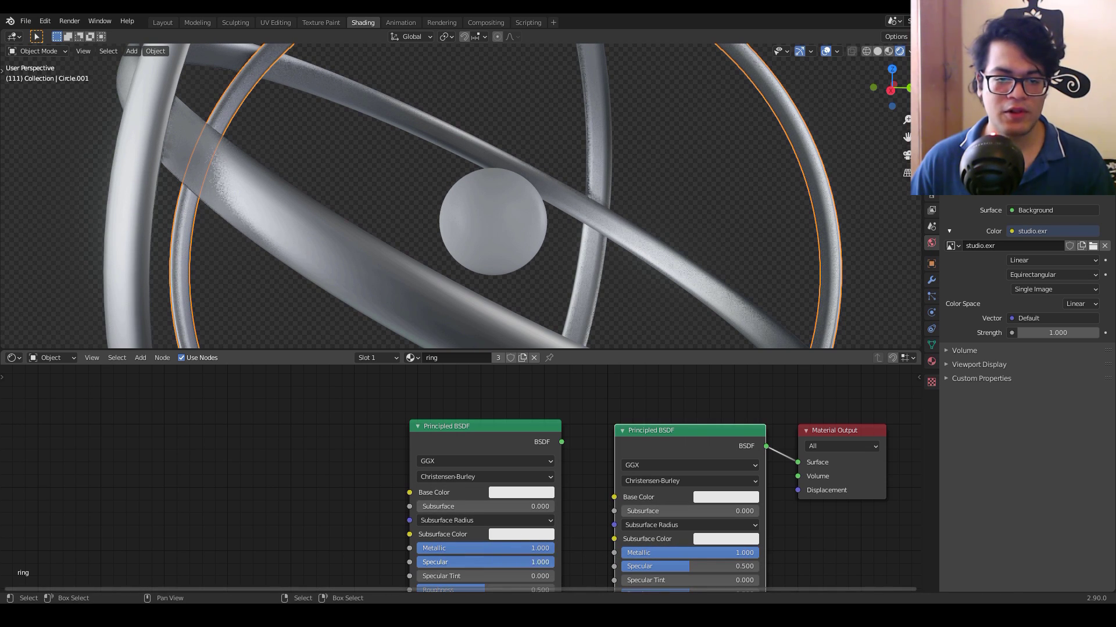
middle_drag(587, 531, 573, 498)
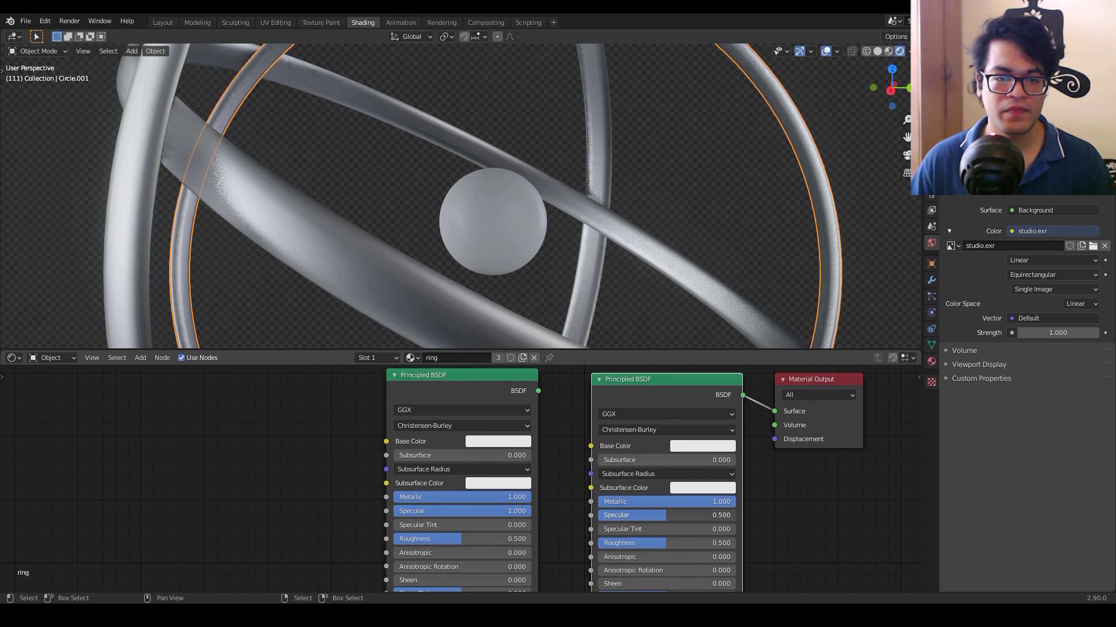
click(497, 442)
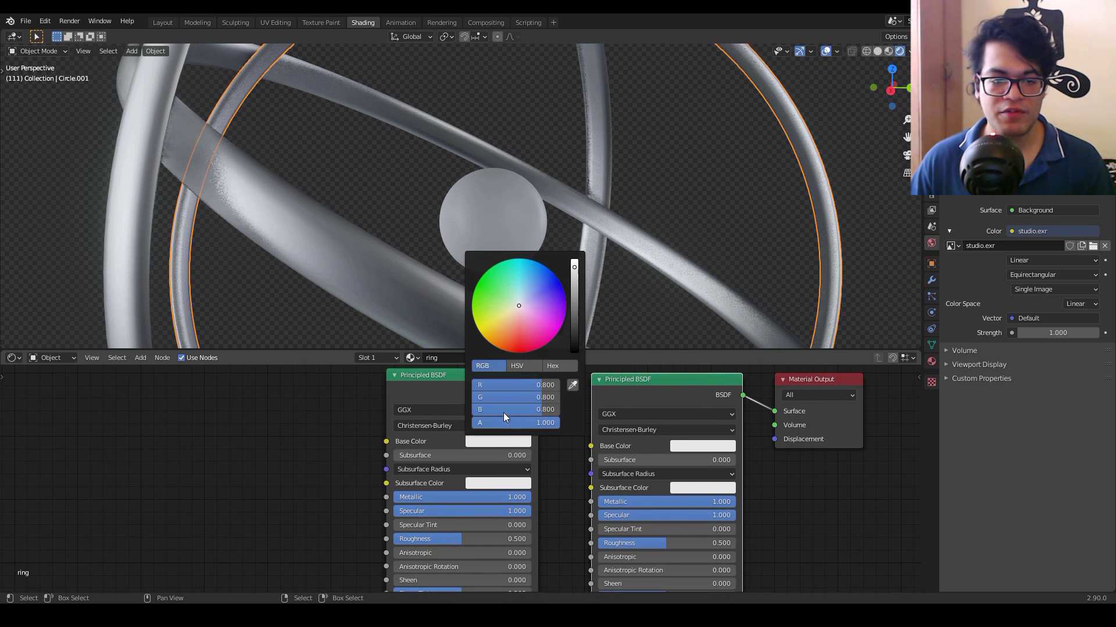
drag(571, 287, 574, 306)
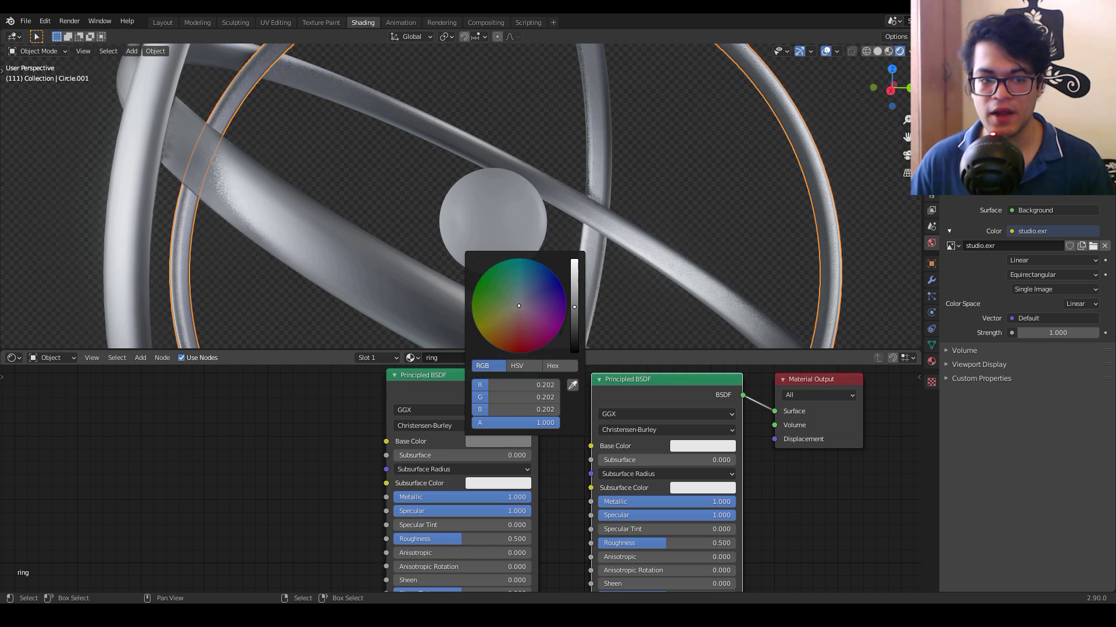
middle_drag(314, 414, 436, 457)
key(shift+a)
Add a Noise Texture and a ColorRamp, feeding the noise Fac into the ColorRamp
text(noise)
key(Return)
click(333, 400)
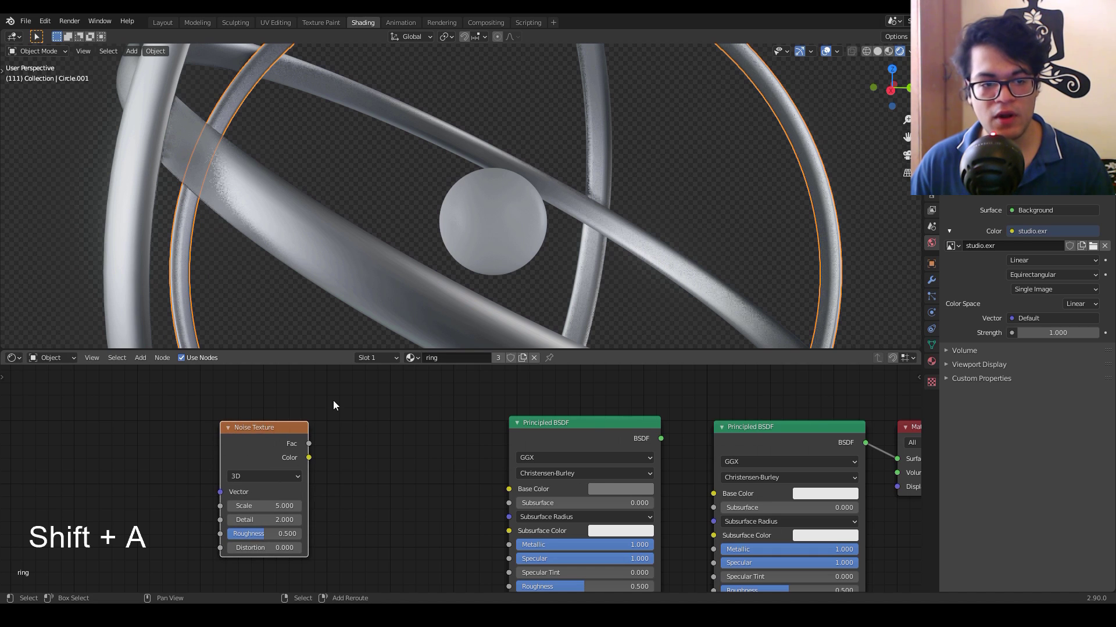
key(shift+a)
text(color ramp)
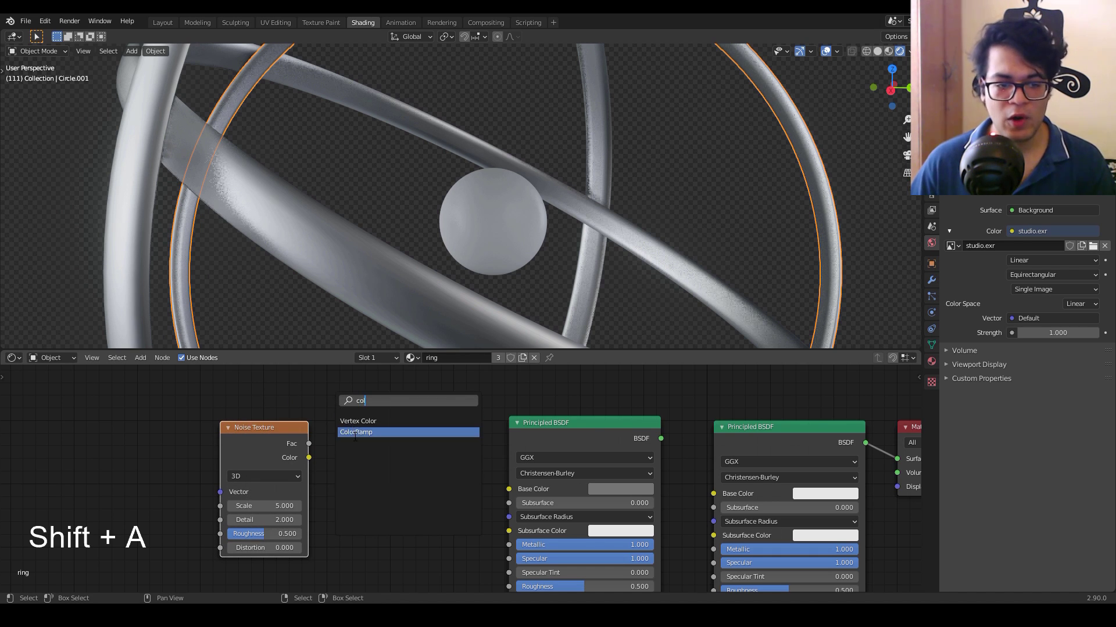
key(Return)
drag(308, 445, 326, 481)
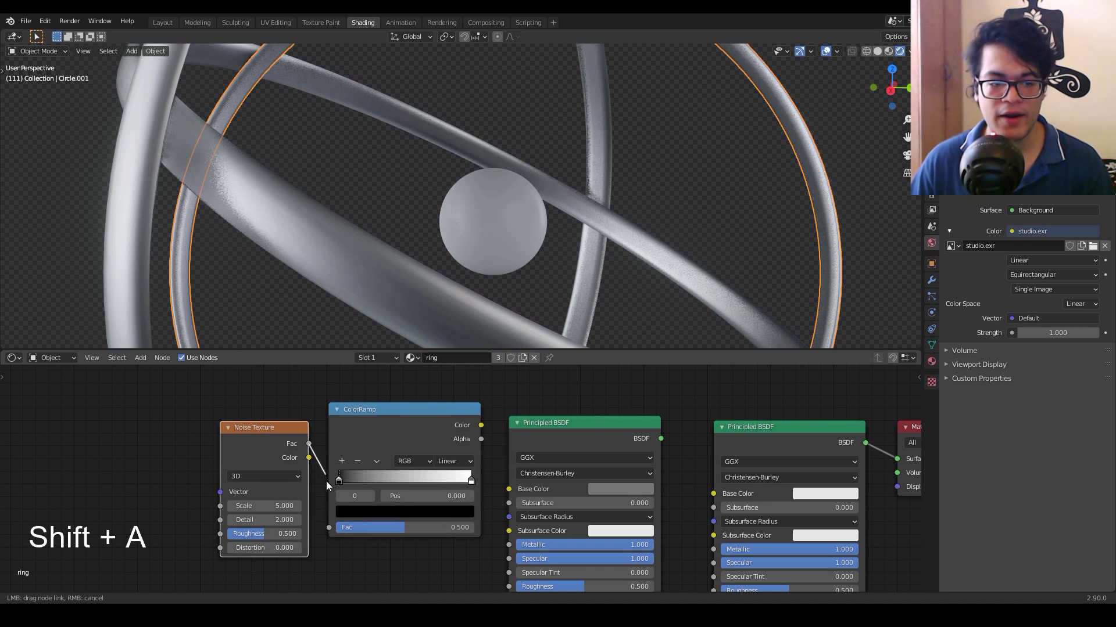
drag(330, 528, 329, 528)
key(Home)
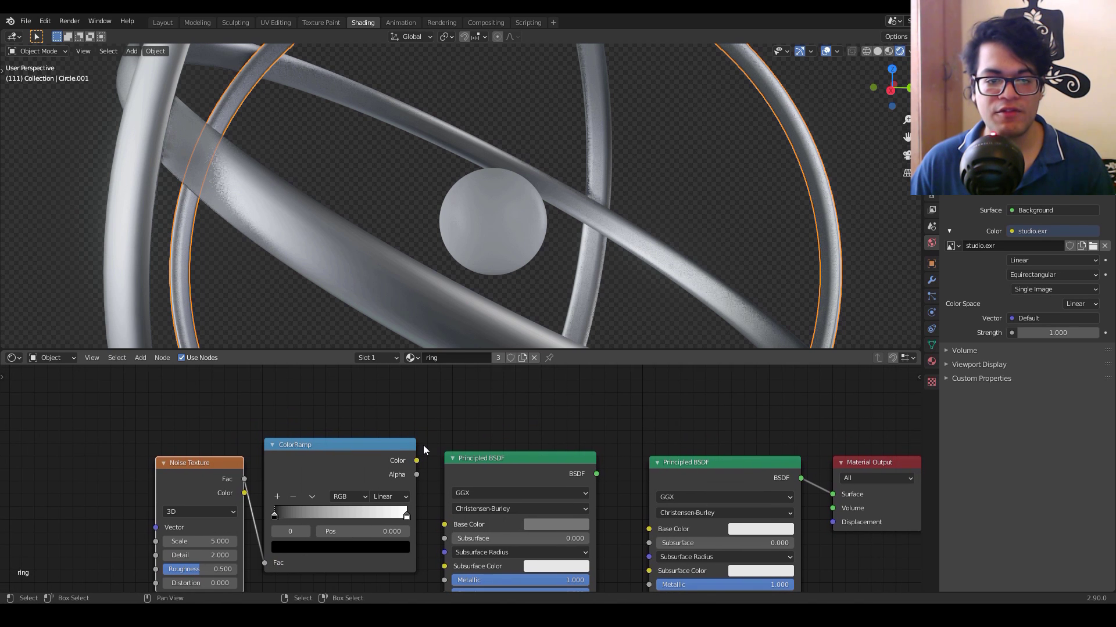
Insert a Mix Shader before the output, mixing both metal shaders with the ColorRamp as factor
key(shift+a)
text(mi)
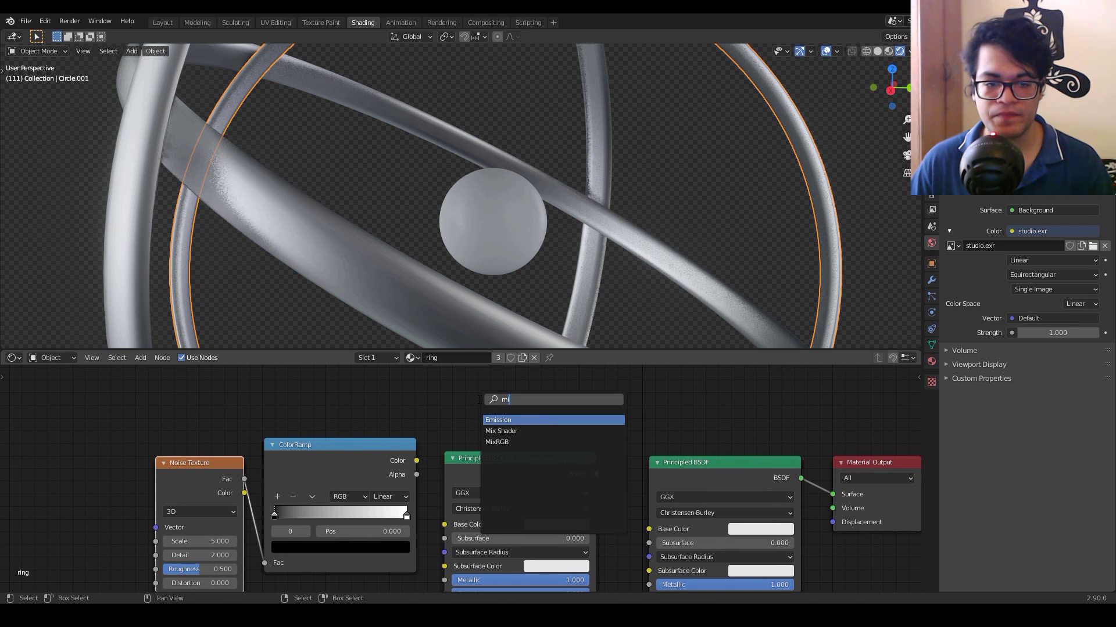
text(x)
key(Return)
click(863, 459)
middle_drag(685, 416, 579, 398)
drag(490, 456, 638, 501)
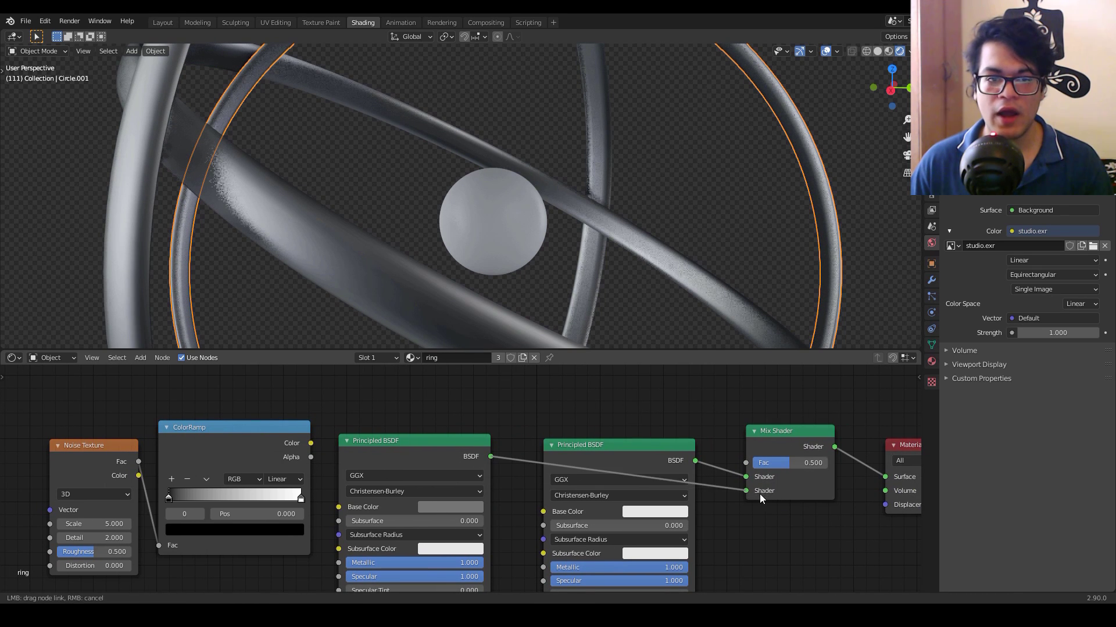
drag(760, 494, 755, 494)
drag(311, 443, 746, 463)
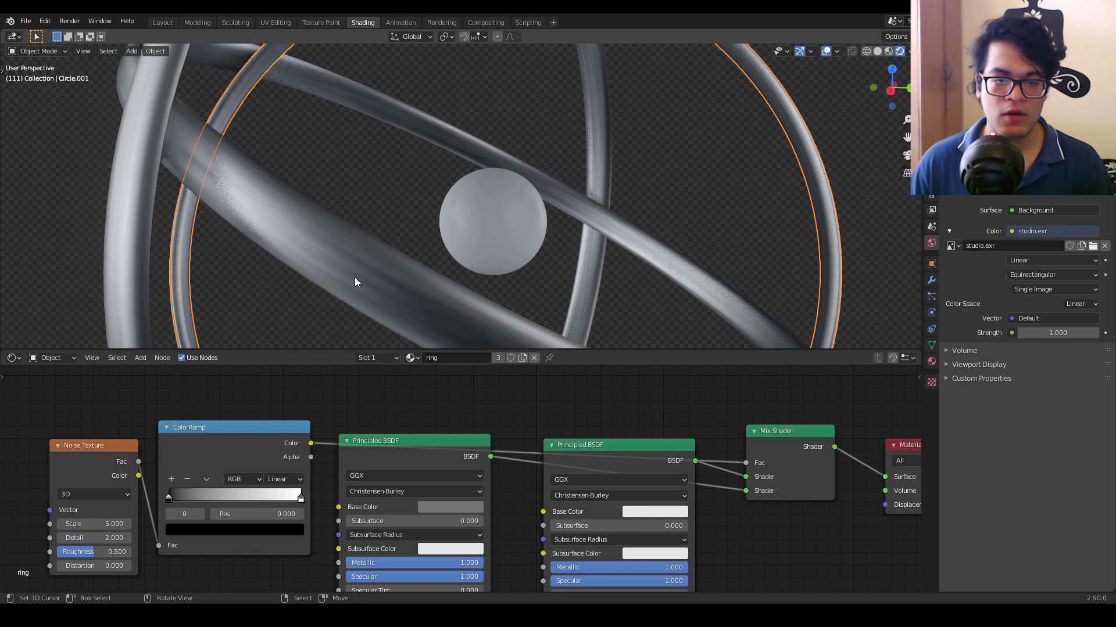
Darken the first metal shader's Base Color to 0.060 grey
click(448, 507)
mouse_move(524, 395)
mouse_down()
mouse_move(526, 416)
mouse_move(526, 349)
mouse_move(526, 410)
mouse_move(526, 391)
mouse_up()
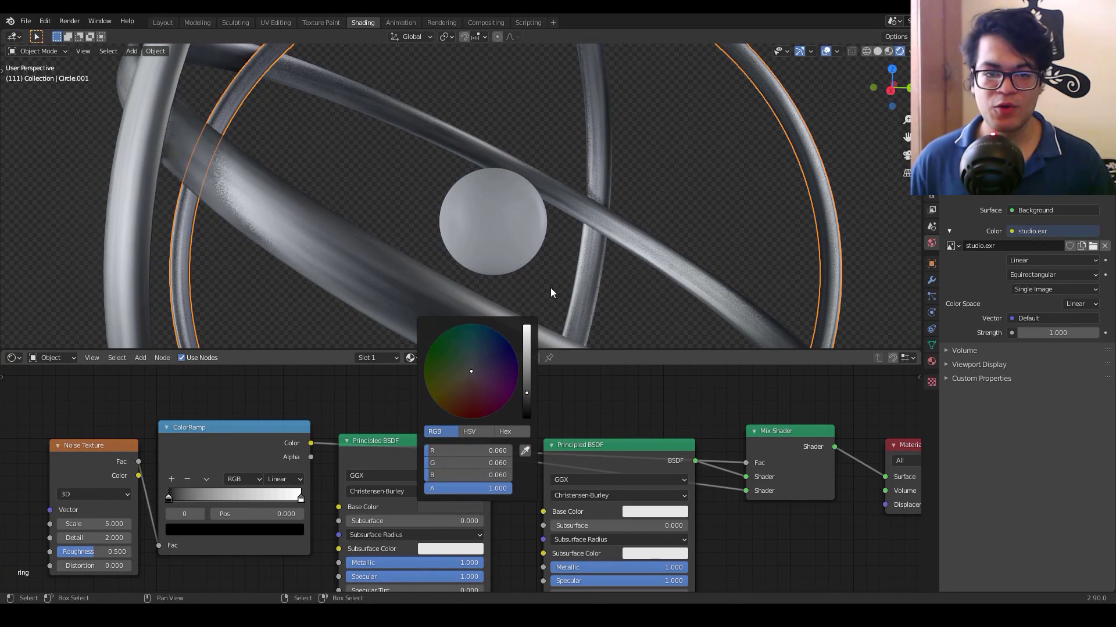
scroll(575, 249, down, 4)
middle_drag(575, 250, 411, 199)
Give the central Icosphere a new material named 'ball' with Metallic at 1.000
click(479, 201)
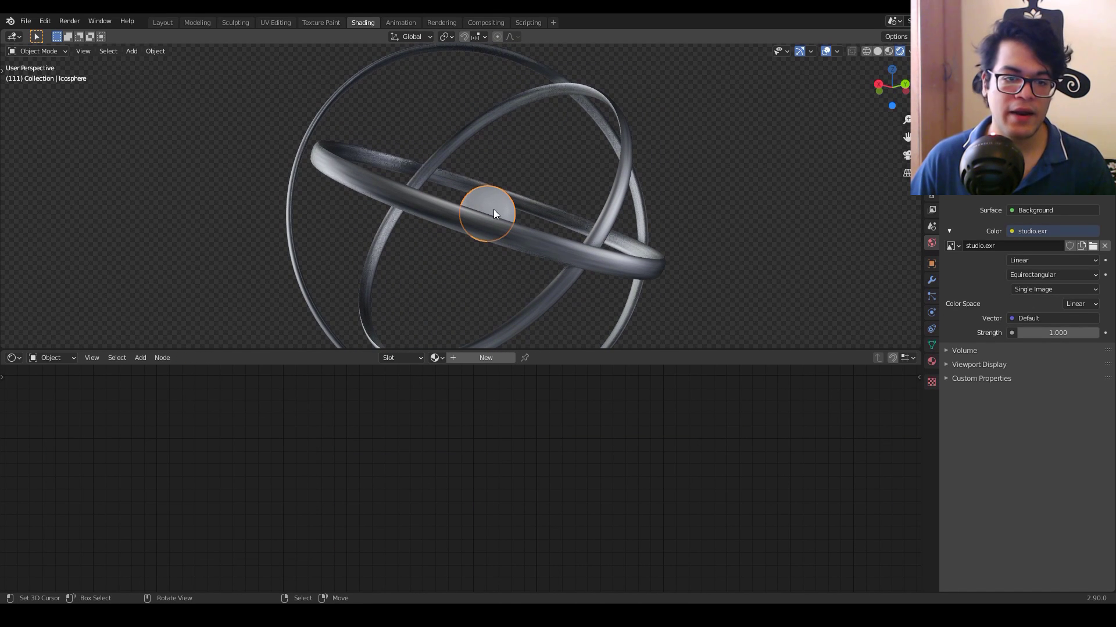
click(465, 357)
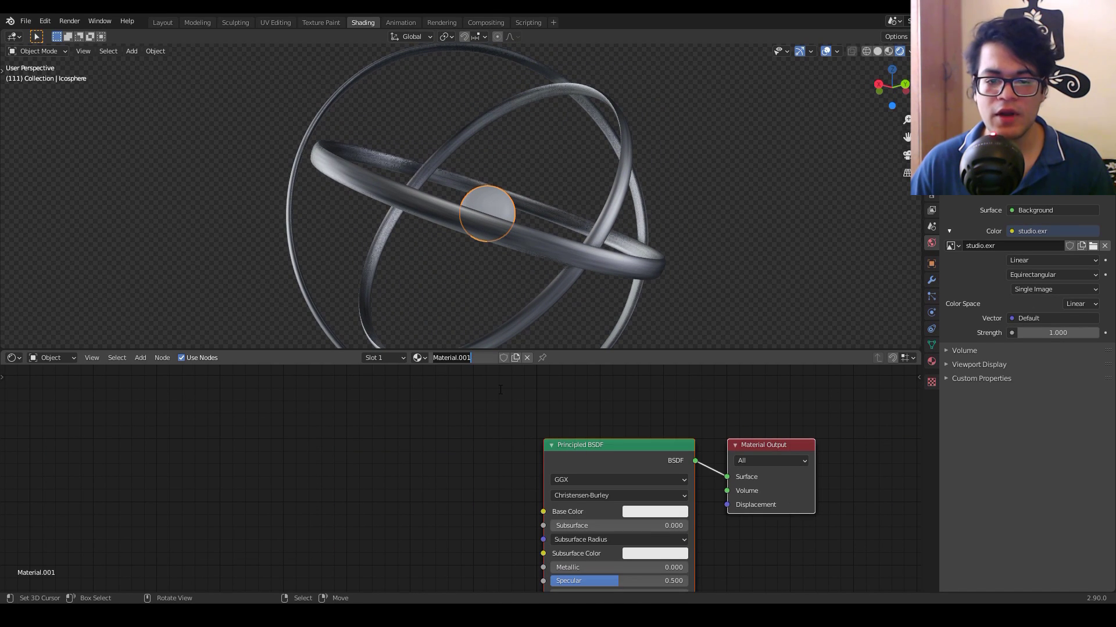
key(Return)
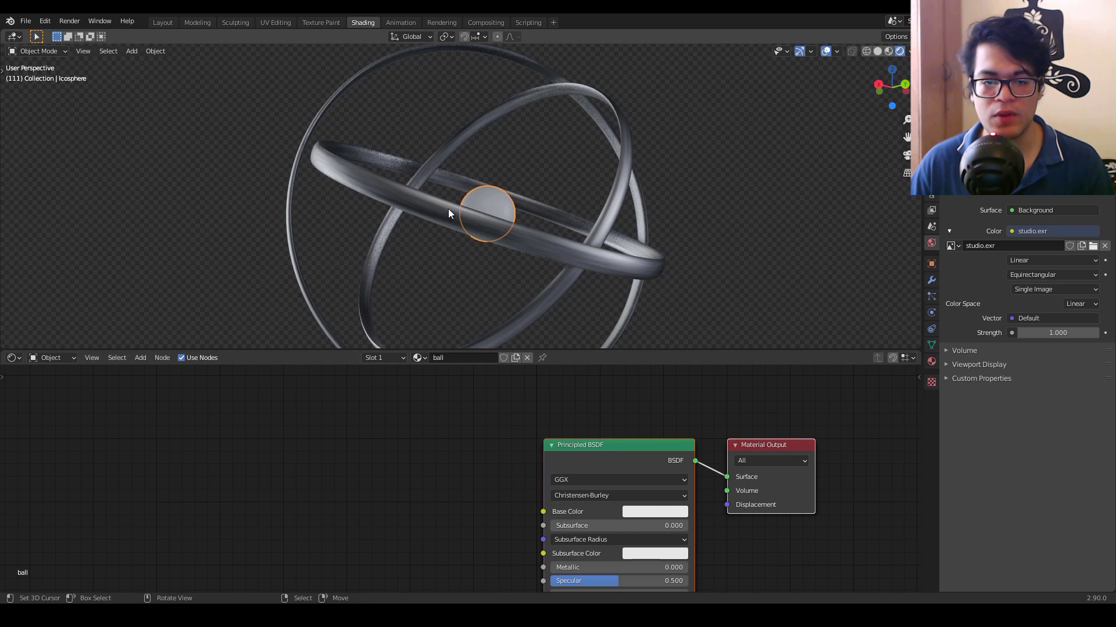
key(KP_Decimal)
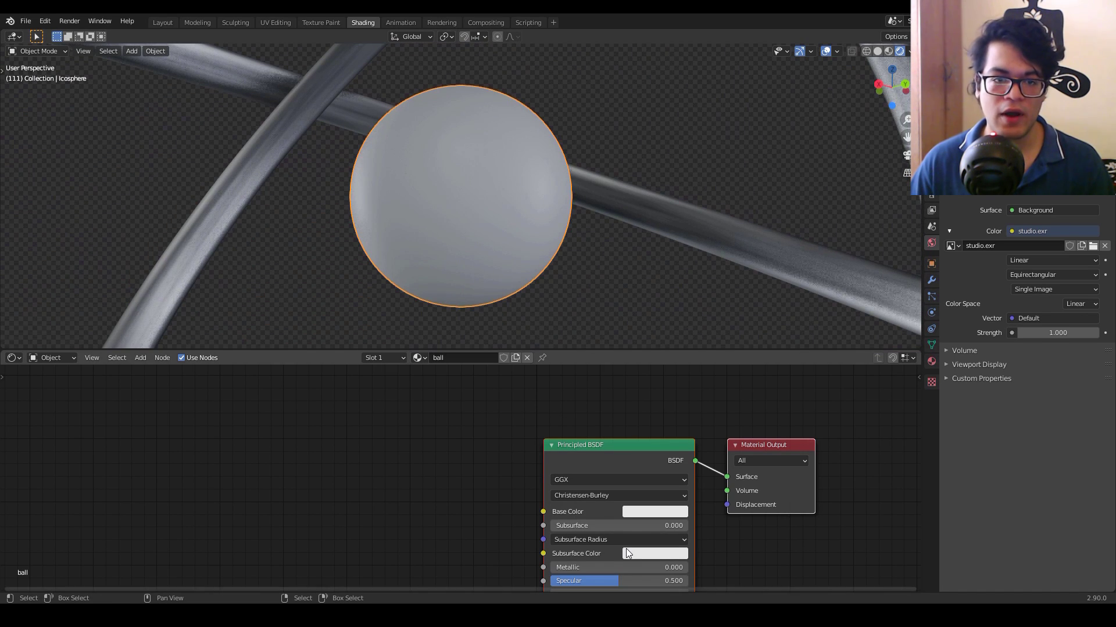
middle_drag(580, 448, 540, 418)
drag(558, 536, 645, 537)
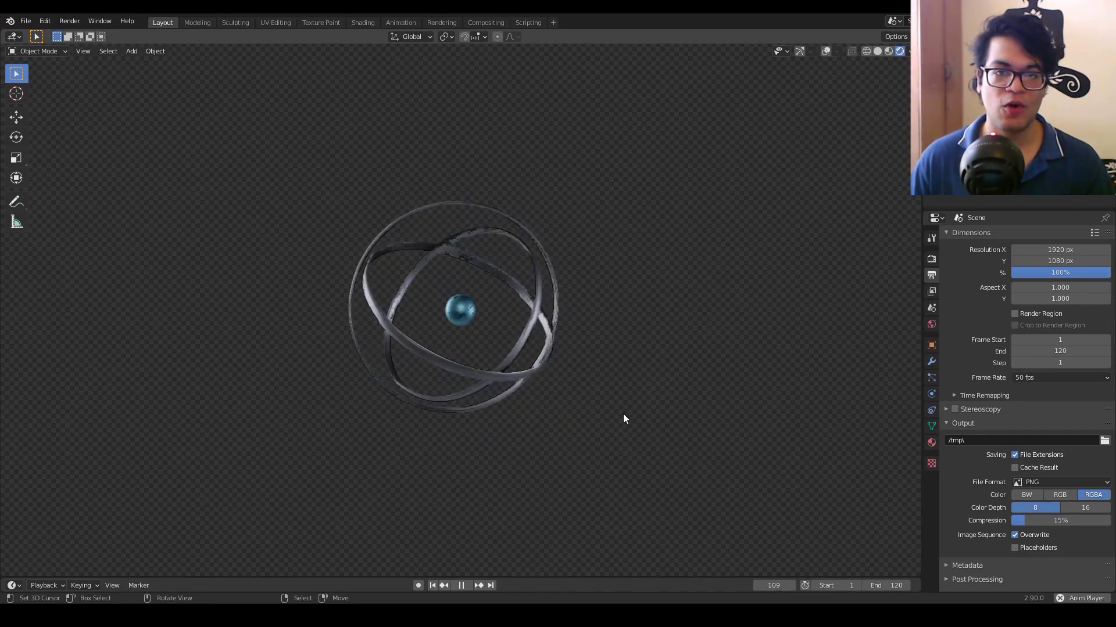
Bring up the viewport's Add menu to reach the Empty object types
middle_drag(623, 414, 577, 419)
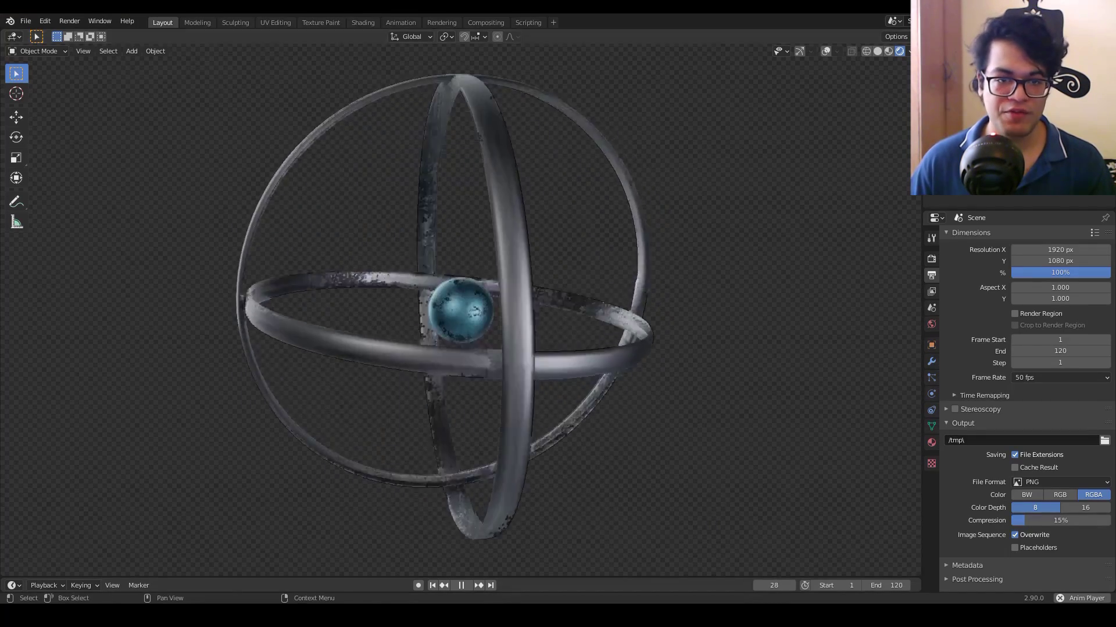
key(shift+a)
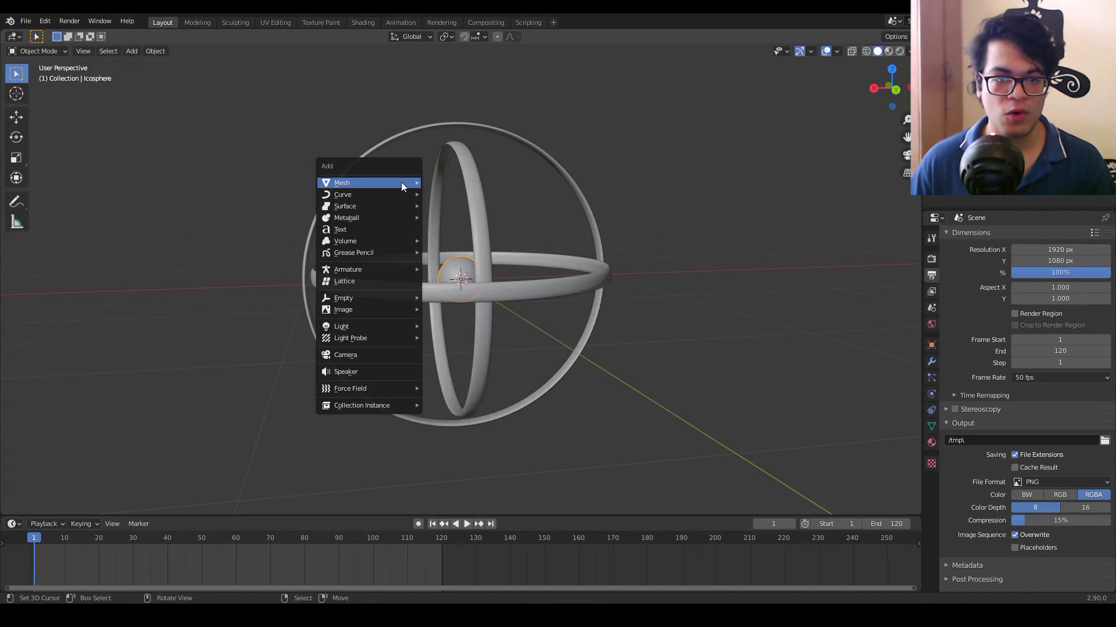
Add a Circle empty at the centre and scale it up to encircle the gyroscope
mouse_move(372, 299)
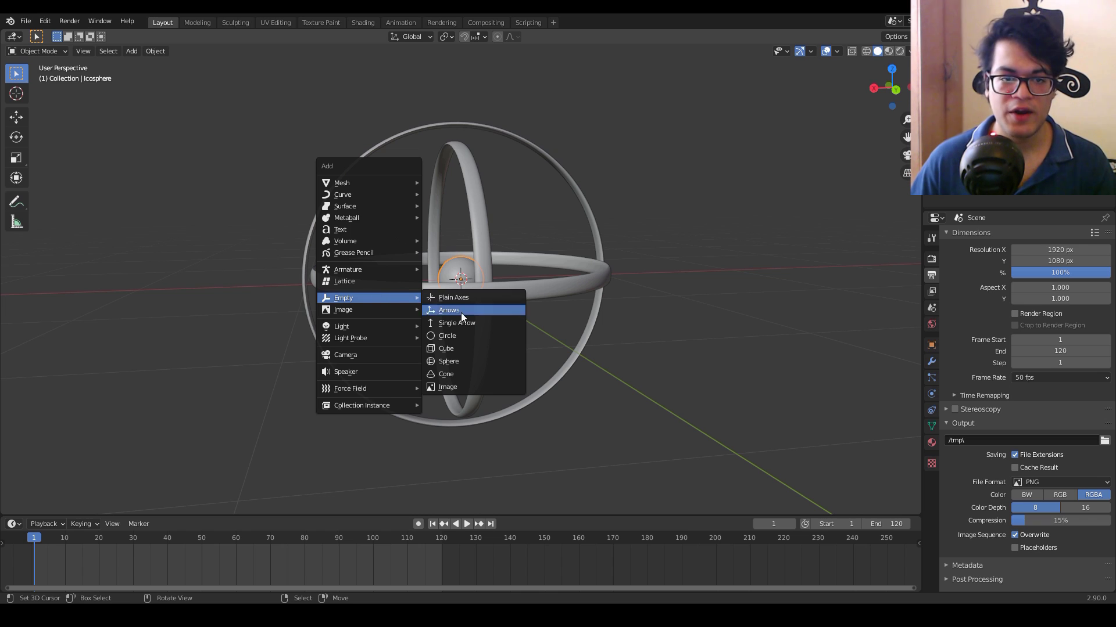
click(468, 336)
key(s)
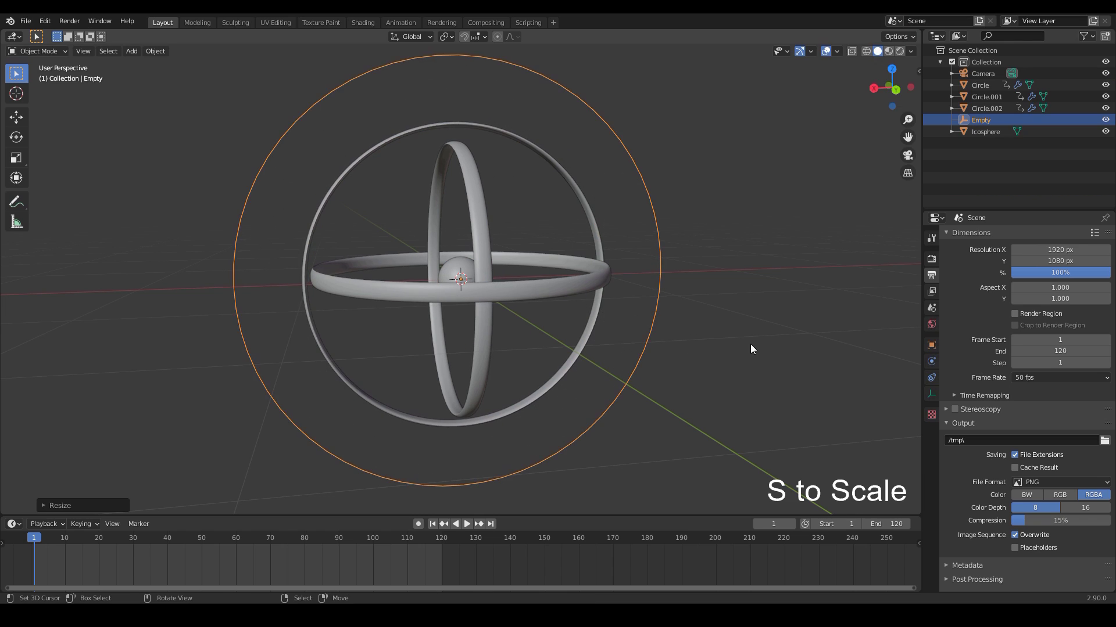
click(750, 344)
scroll(677, 389, down, 2)
middle_drag(677, 389, 658, 421)
key(s)
click(625, 285)
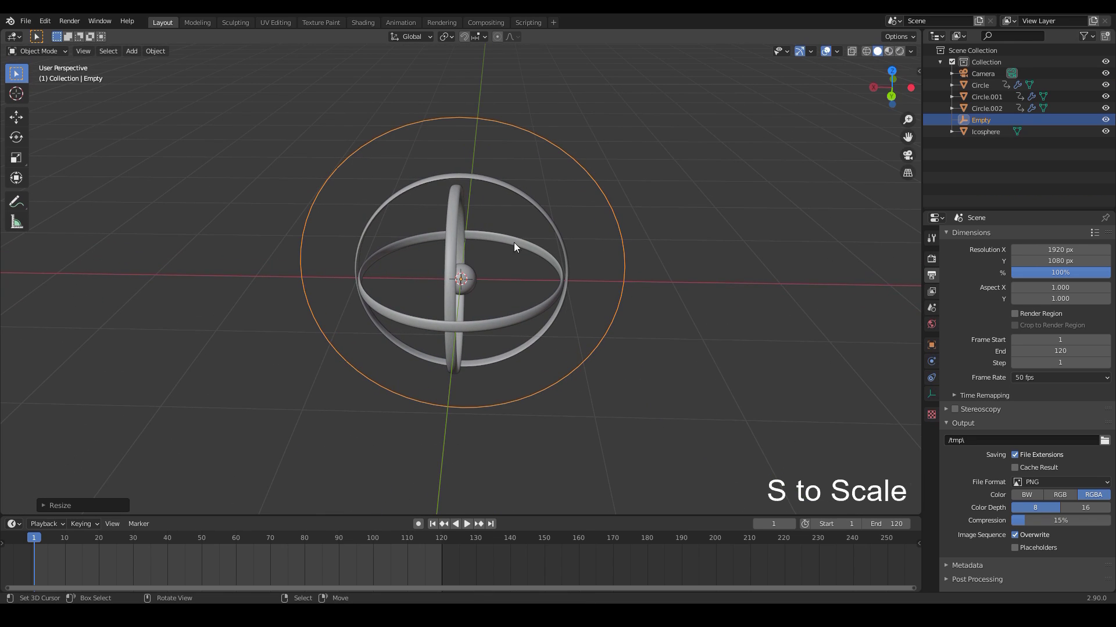
scroll(546, 279, up, 2)
middle_drag(585, 323, 520, 254)
Parent the outer, horizontal and vertical rings to the circle empty with Ctrl+P > Object
click(346, 185)
shift+click(355, 319)
shift+click(469, 228)
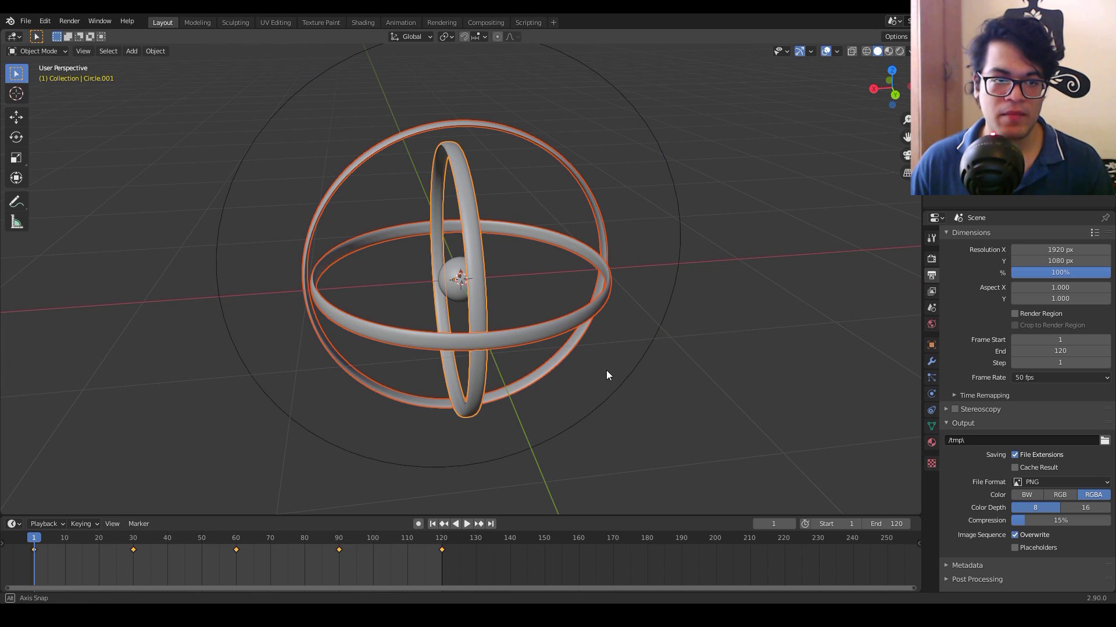
middle_drag(607, 371, 531, 173)
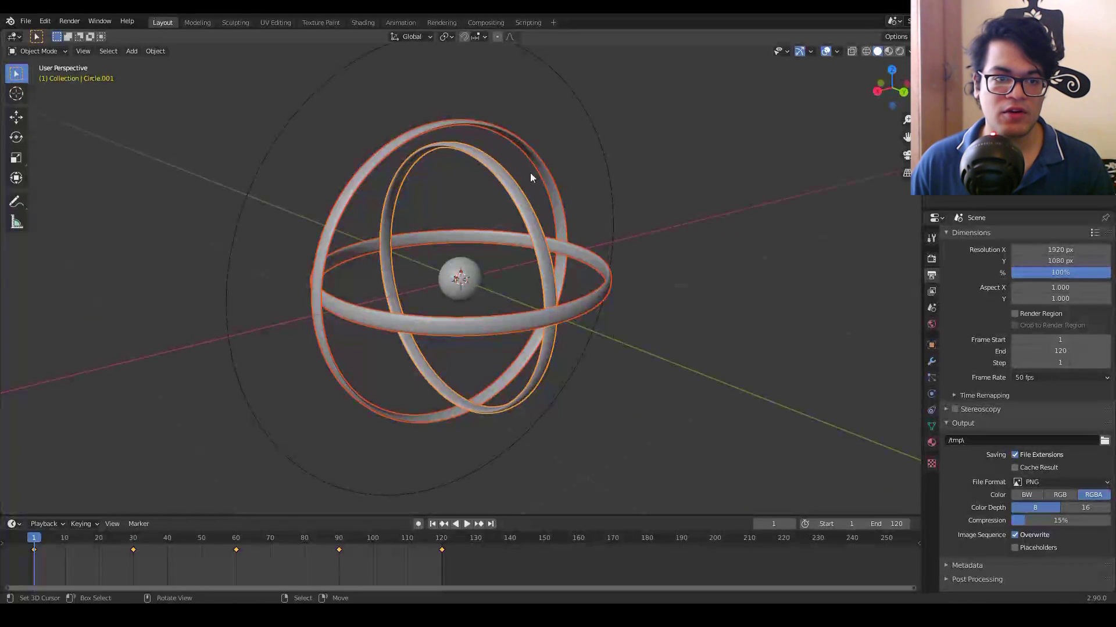
shift+click(243, 216)
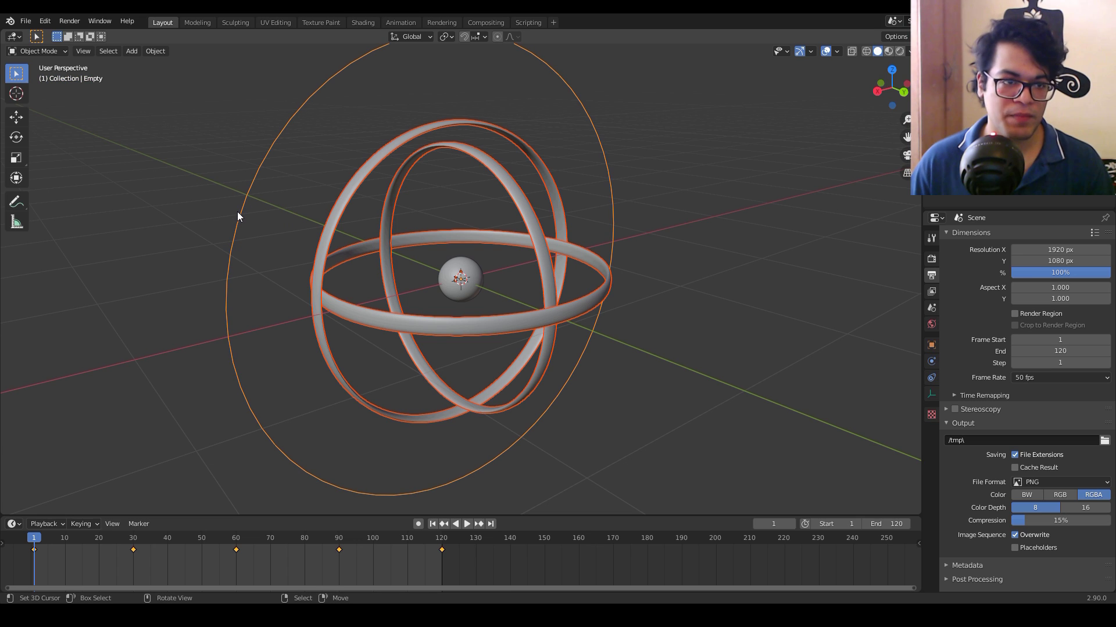
key(ctrl+p)
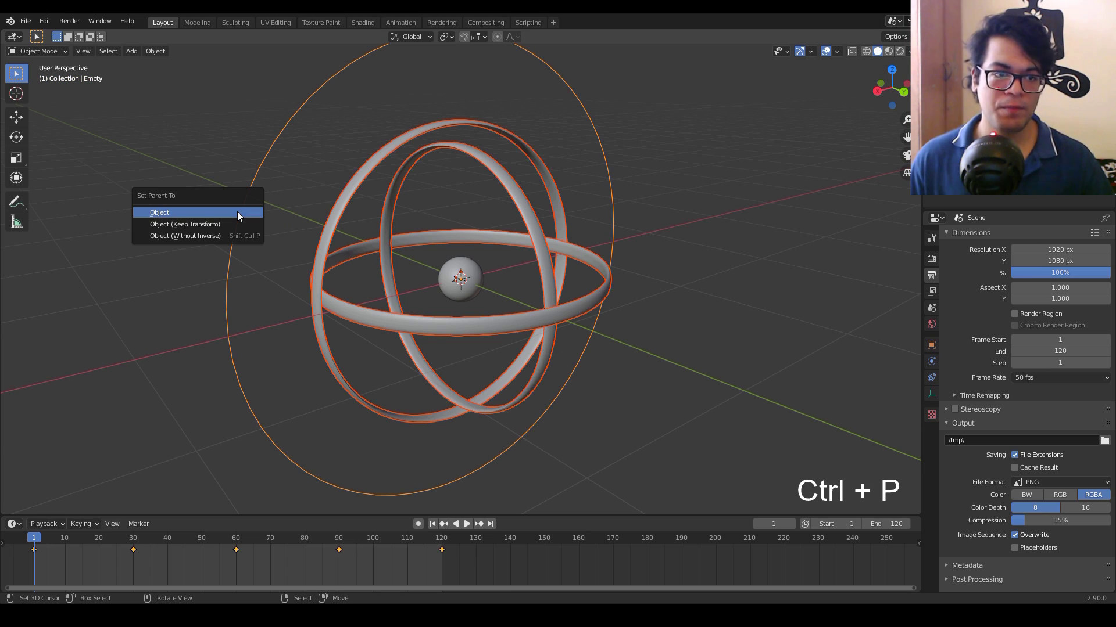
click(160, 214)
middle_drag(654, 362, 619, 356)
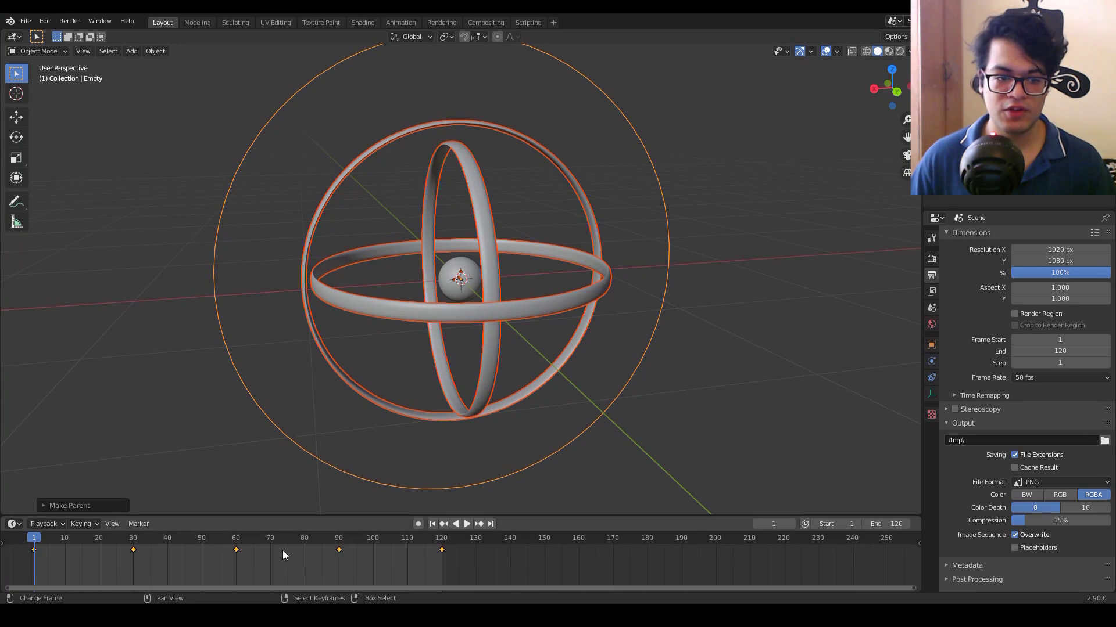
click(669, 208)
middle_drag(668, 218, 604, 142)
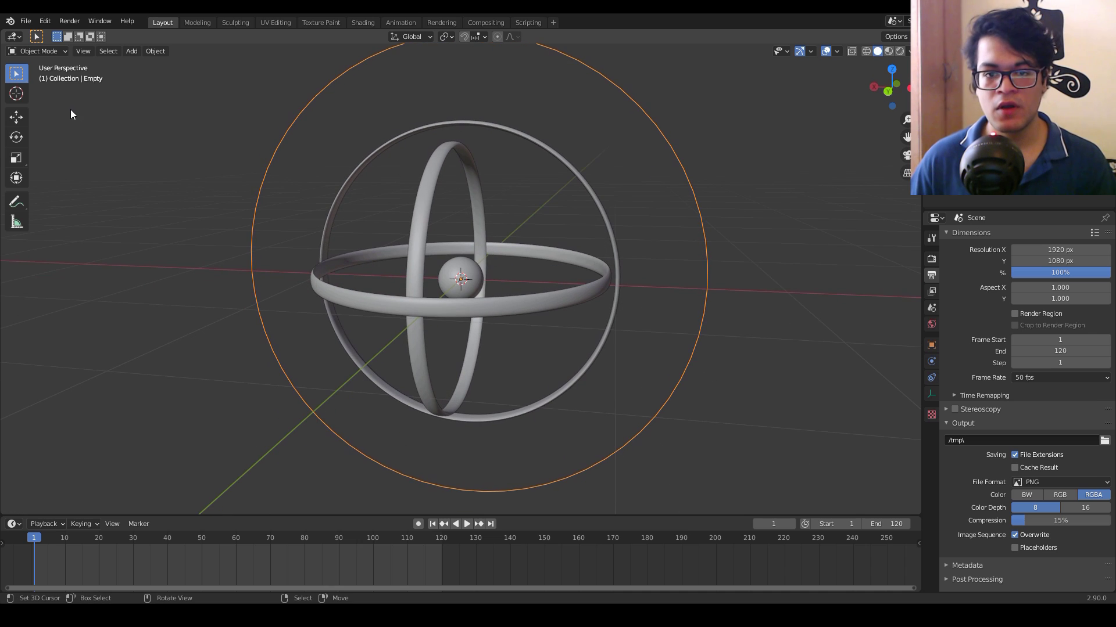
Rotate the circle empty around the global Z axis, then around the Y axis
key(r)
key(z)
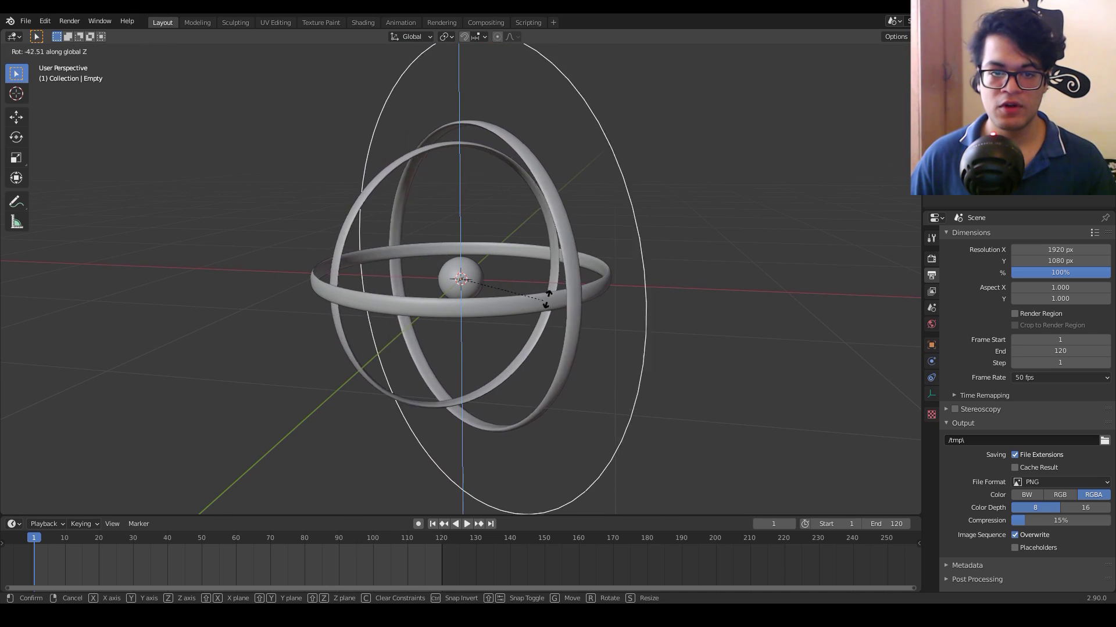
key(Escape)
key(r)
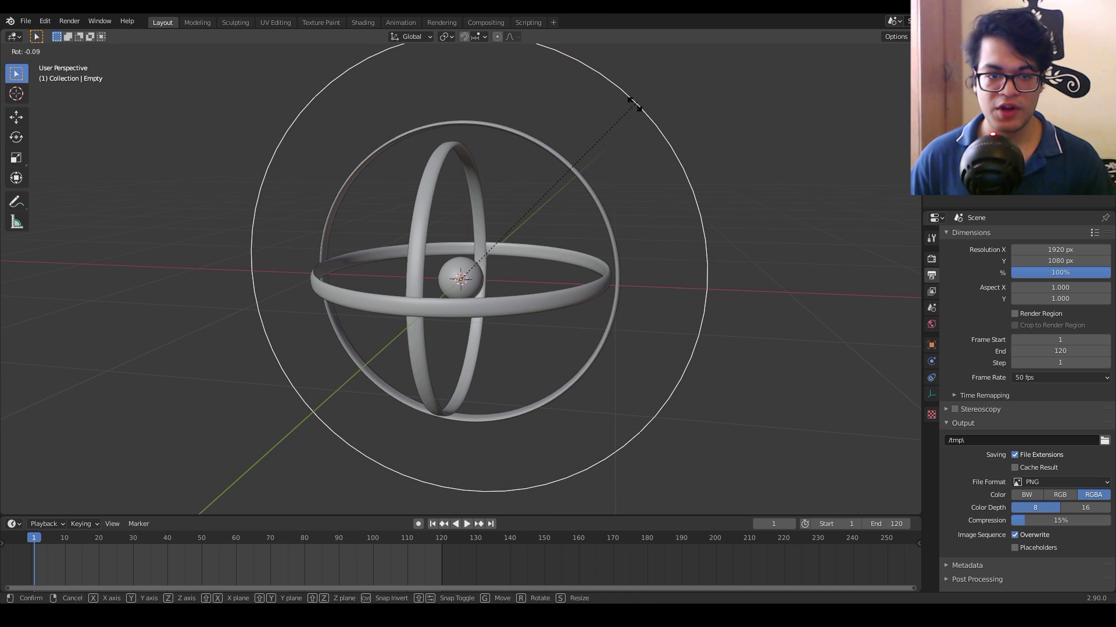
key(x)
key(y)
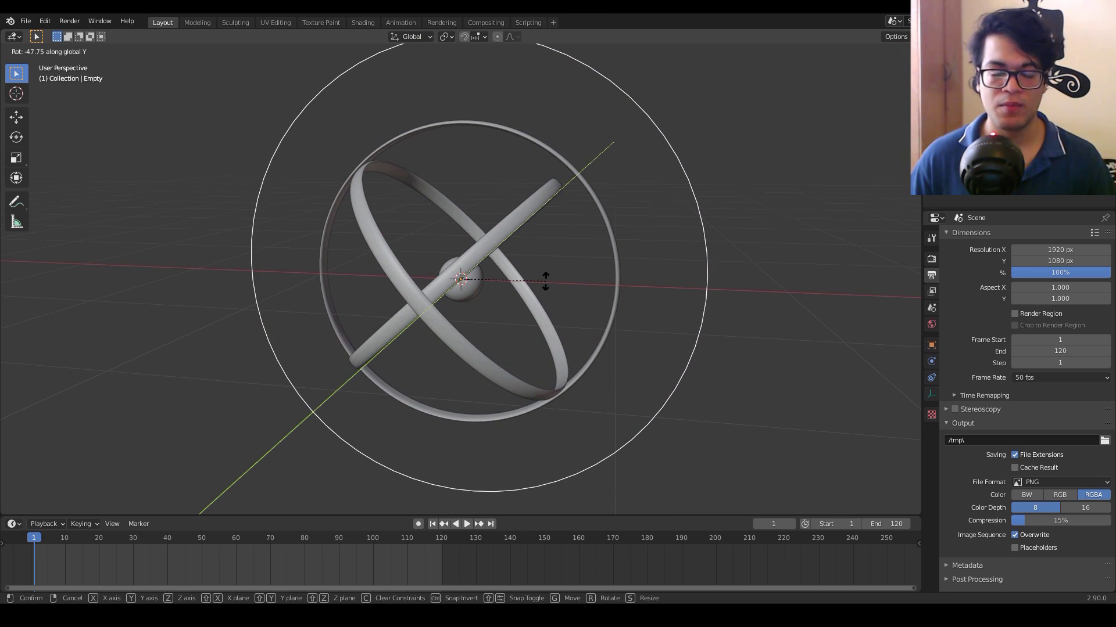
click(545, 281)
Play the animation to check the tilted gyroscope
middle_drag(603, 335, 812, 320)
click(467, 524)
key(r)
key(r)
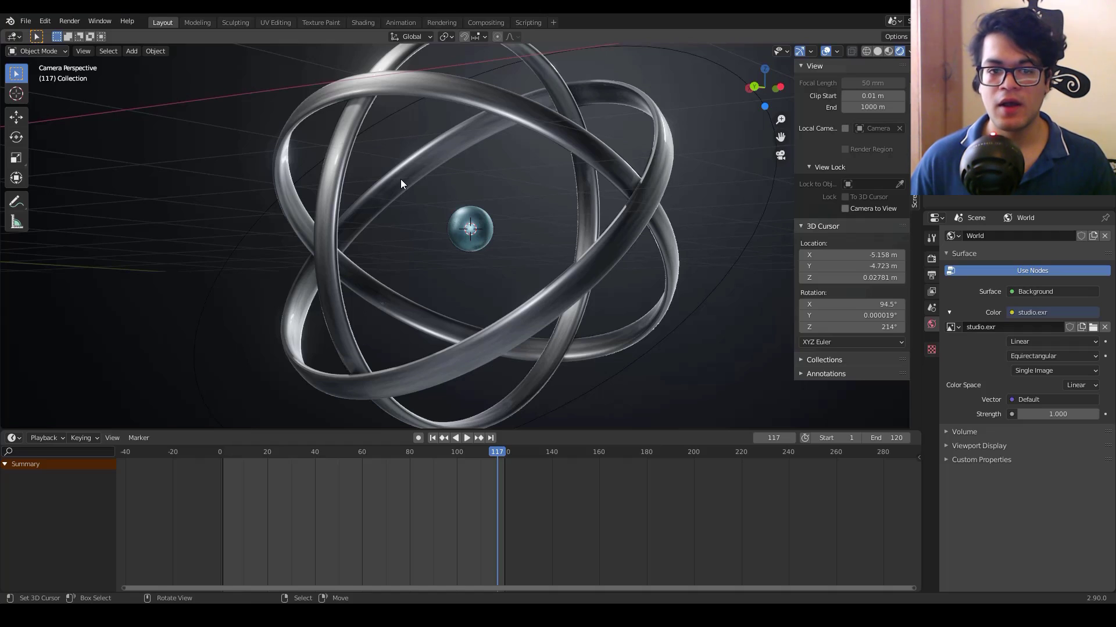
Add a point light at the centre, set its colour to bright blue, and duplicate it
key(shift+a)
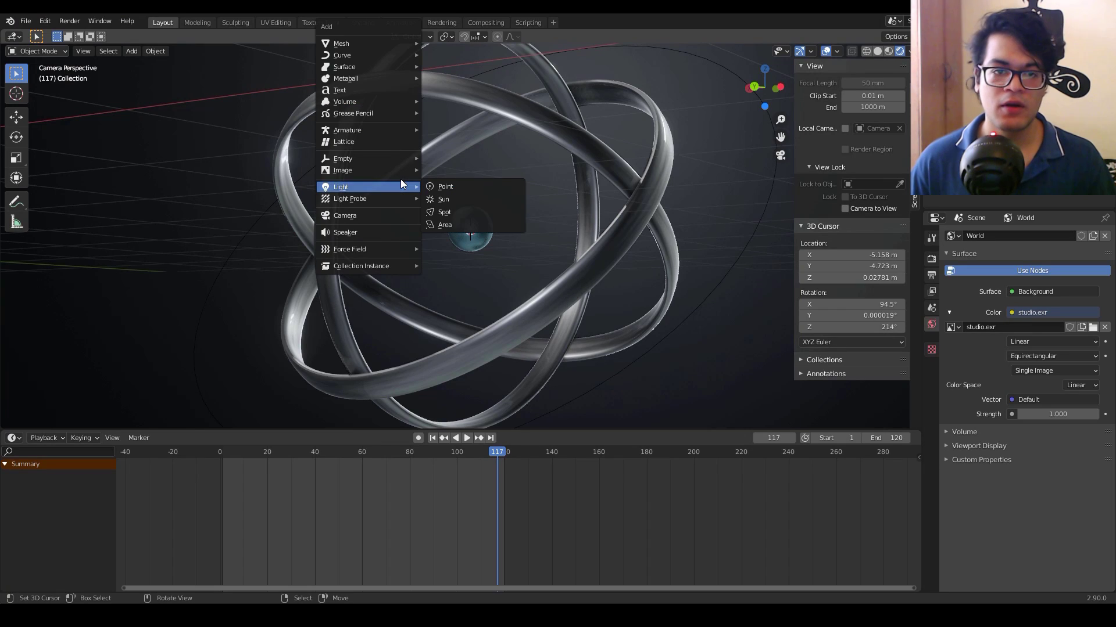
click(459, 186)
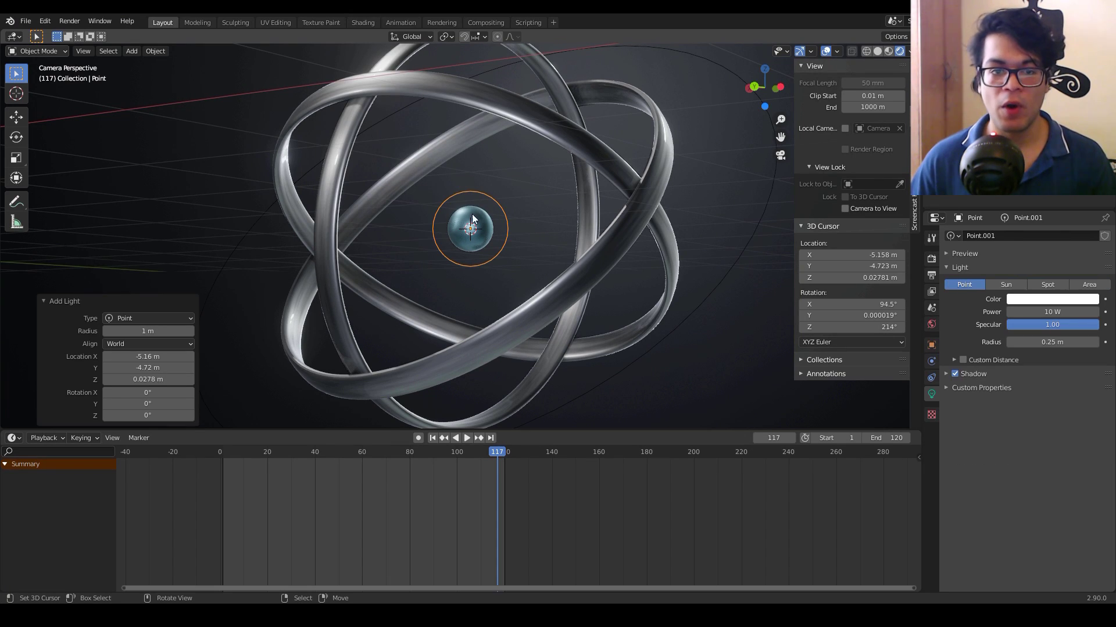
click(1052, 299)
click(1038, 175)
click(1012, 145)
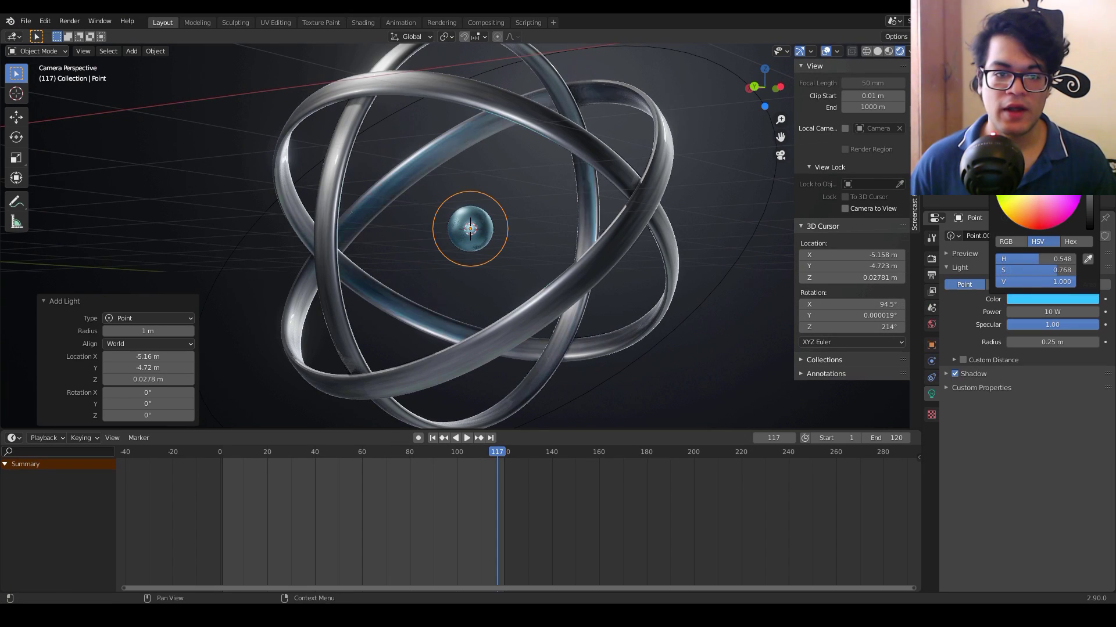
click(1010, 149)
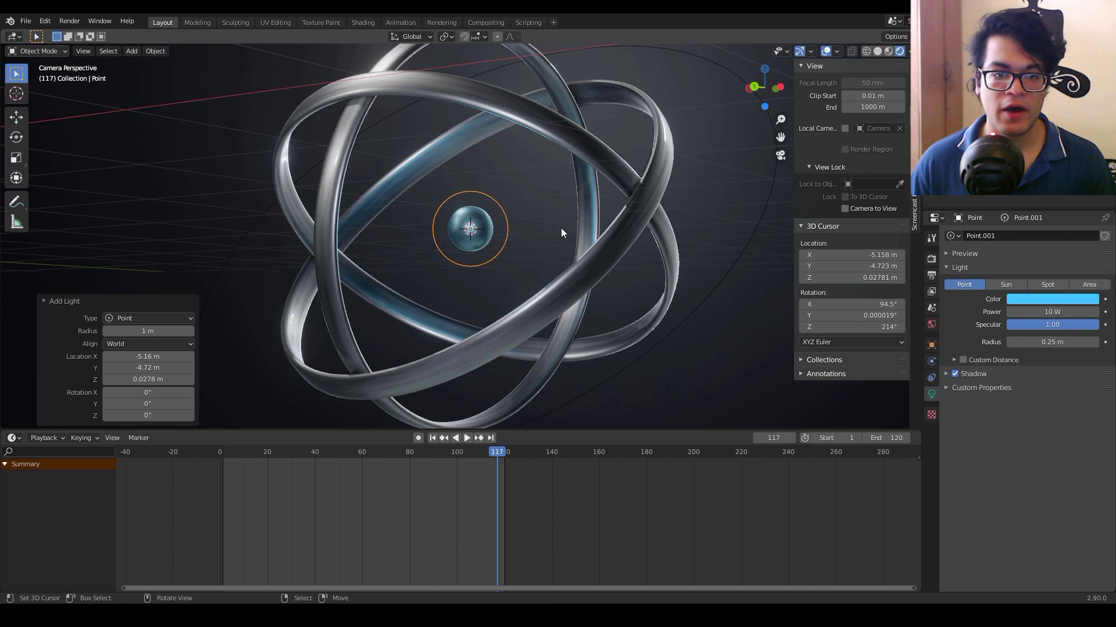
key(shift+d)
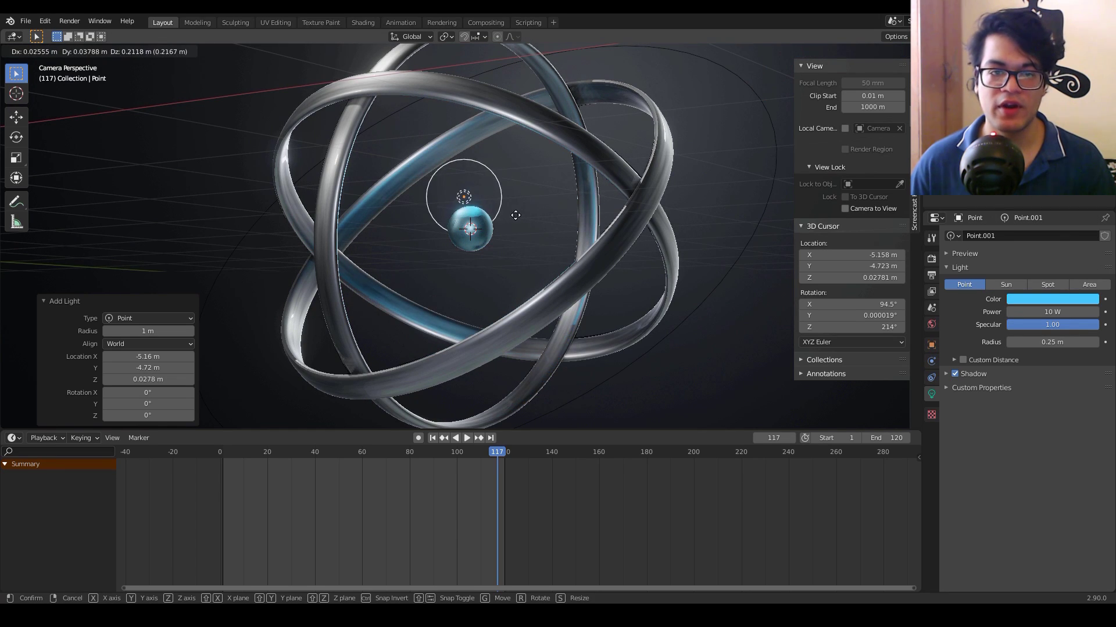